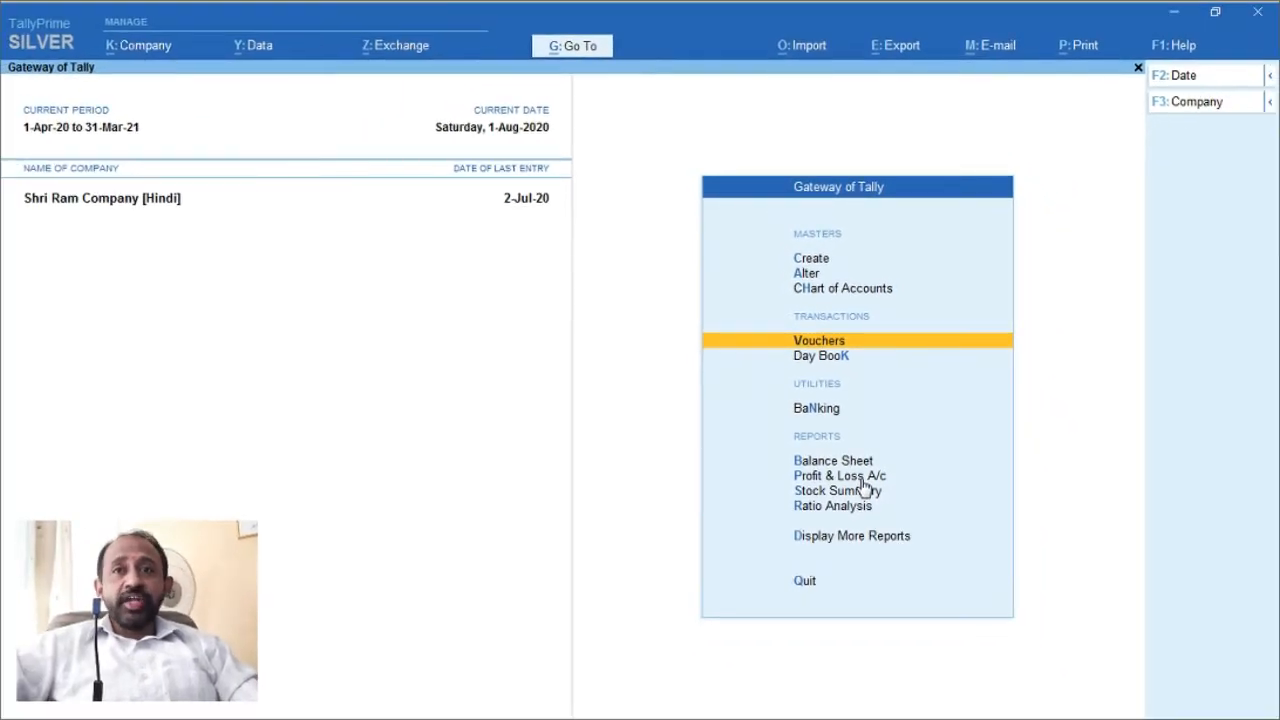
Step: Review the Purchas Exempt monthly purchase totals via Profit & Loss > Purchase Accounts
left_click(861, 478)
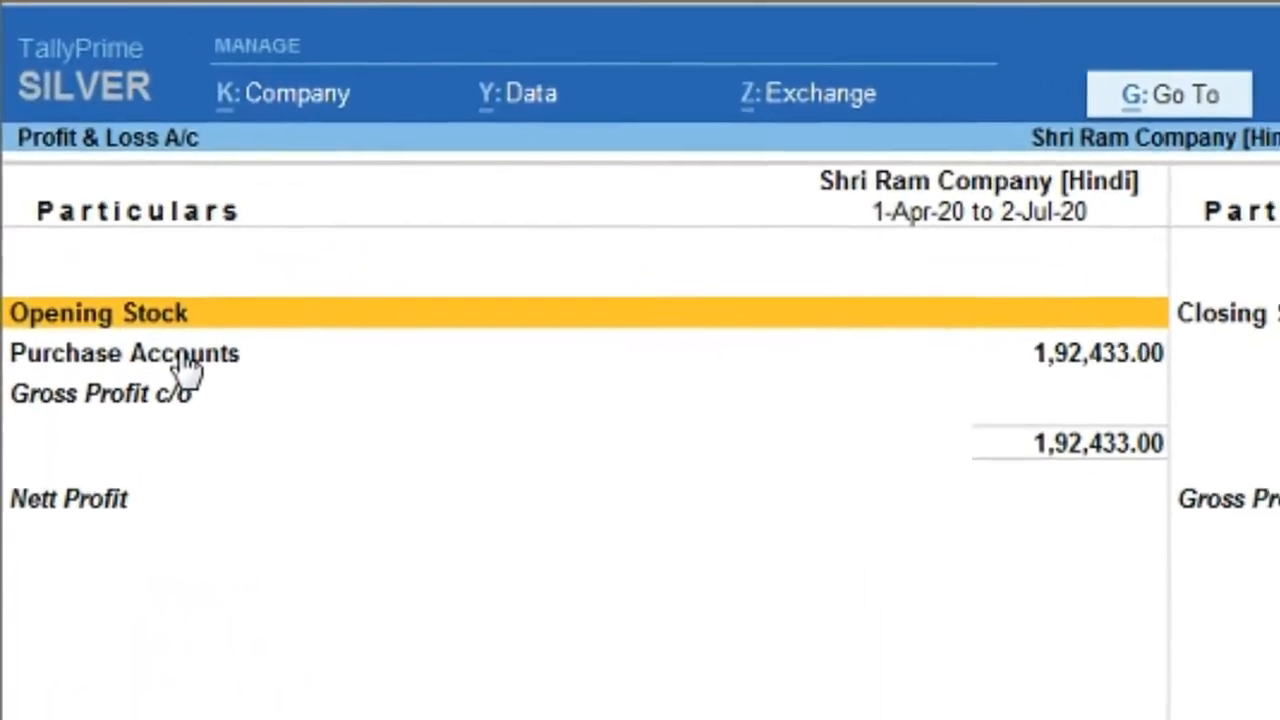
left_click(188, 362)
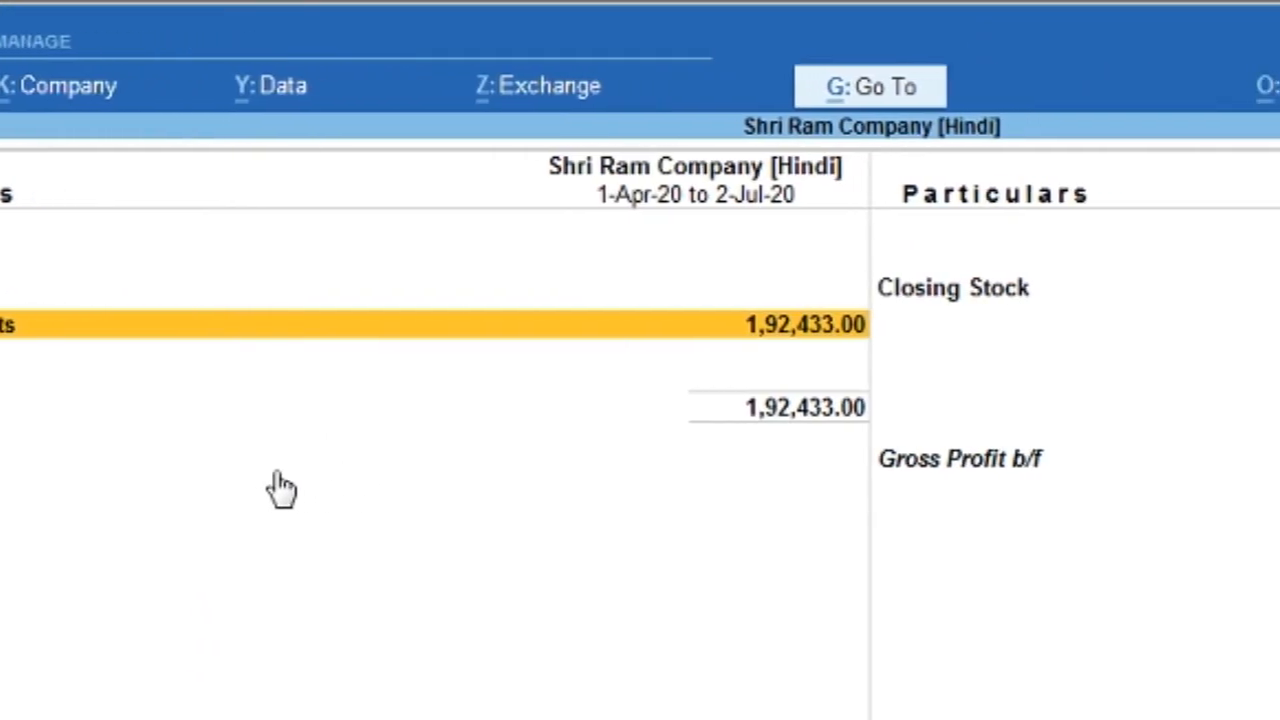
key("Return")
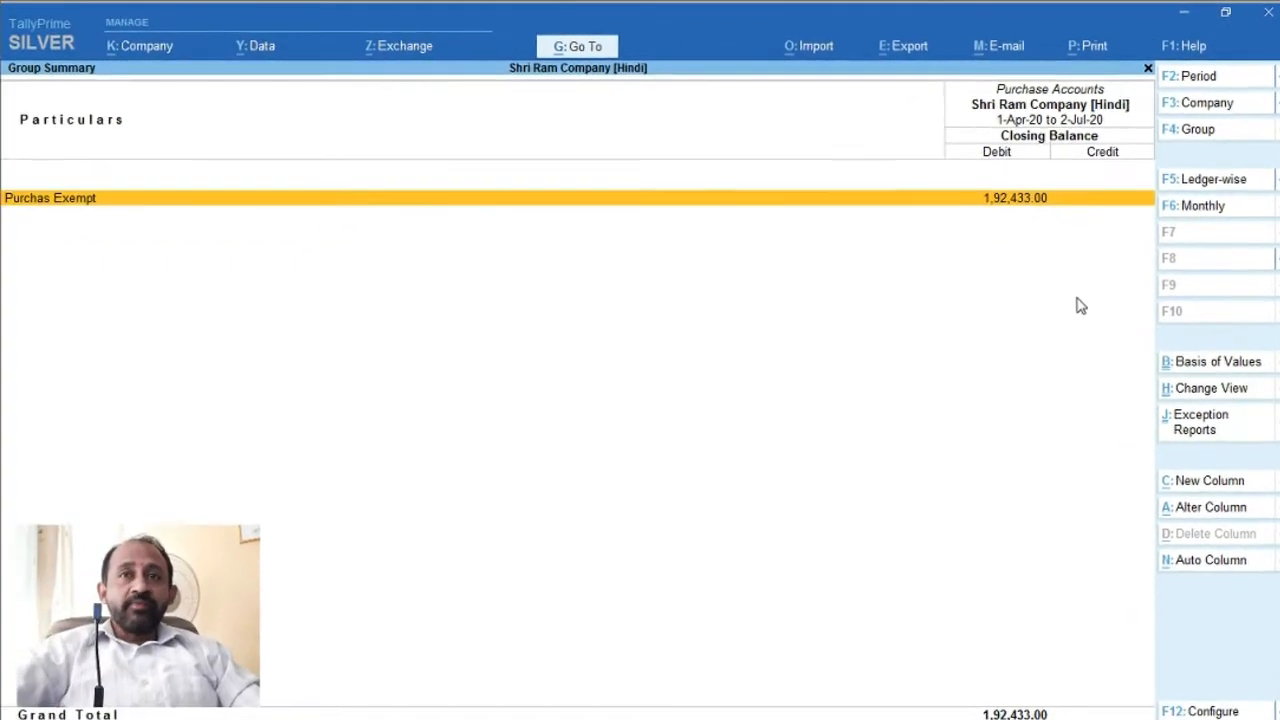
key("Return")
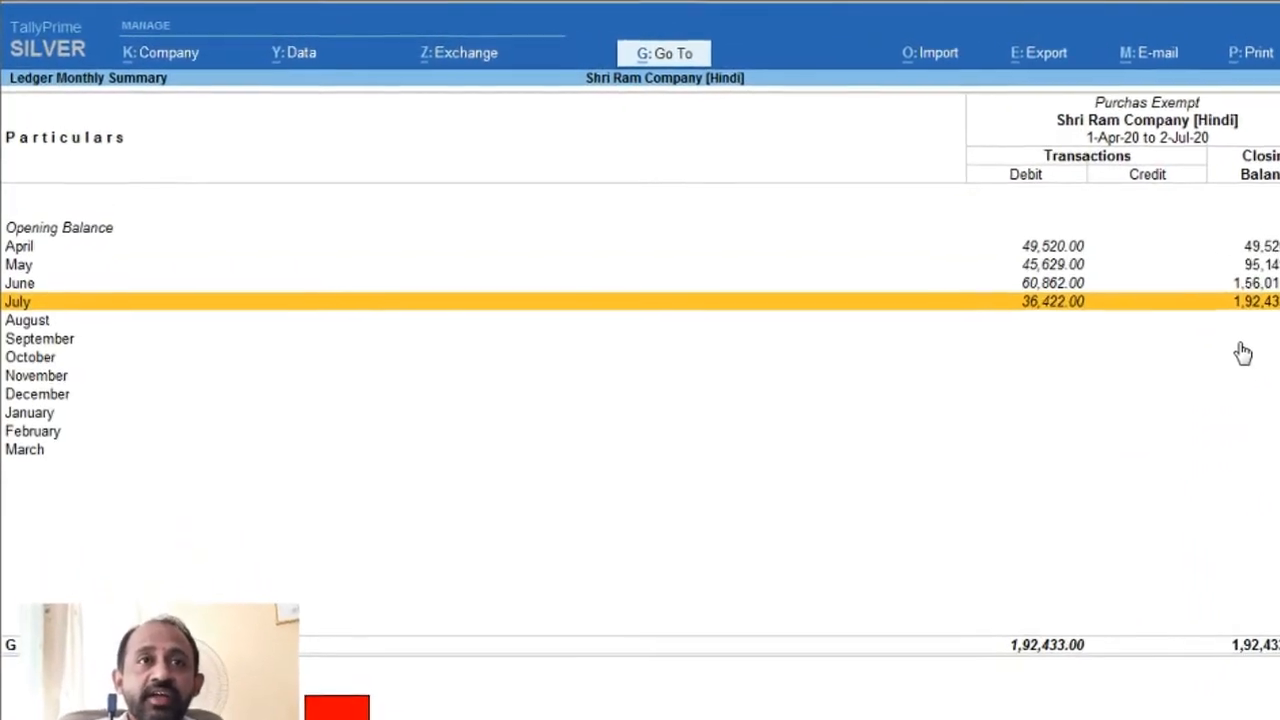
key("Up")
key("Up")
key("Up")
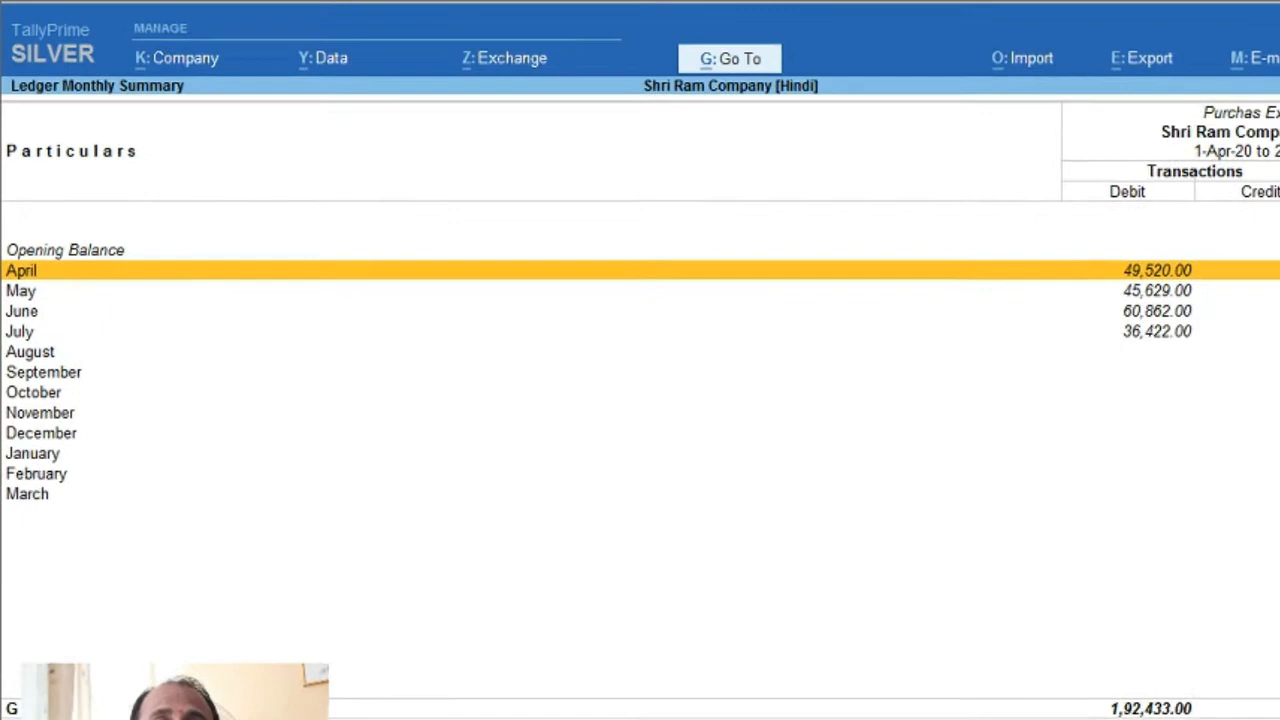
key("Down")
key("Down")
key("Down")
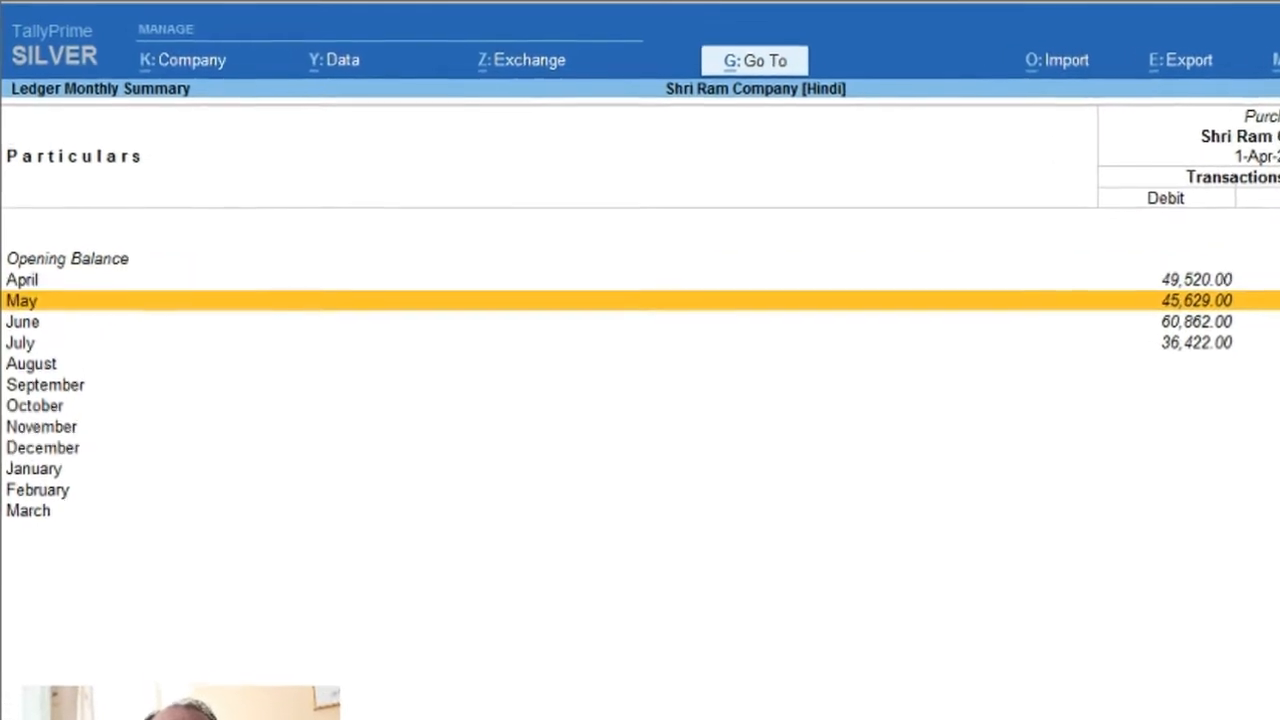
key("Up")
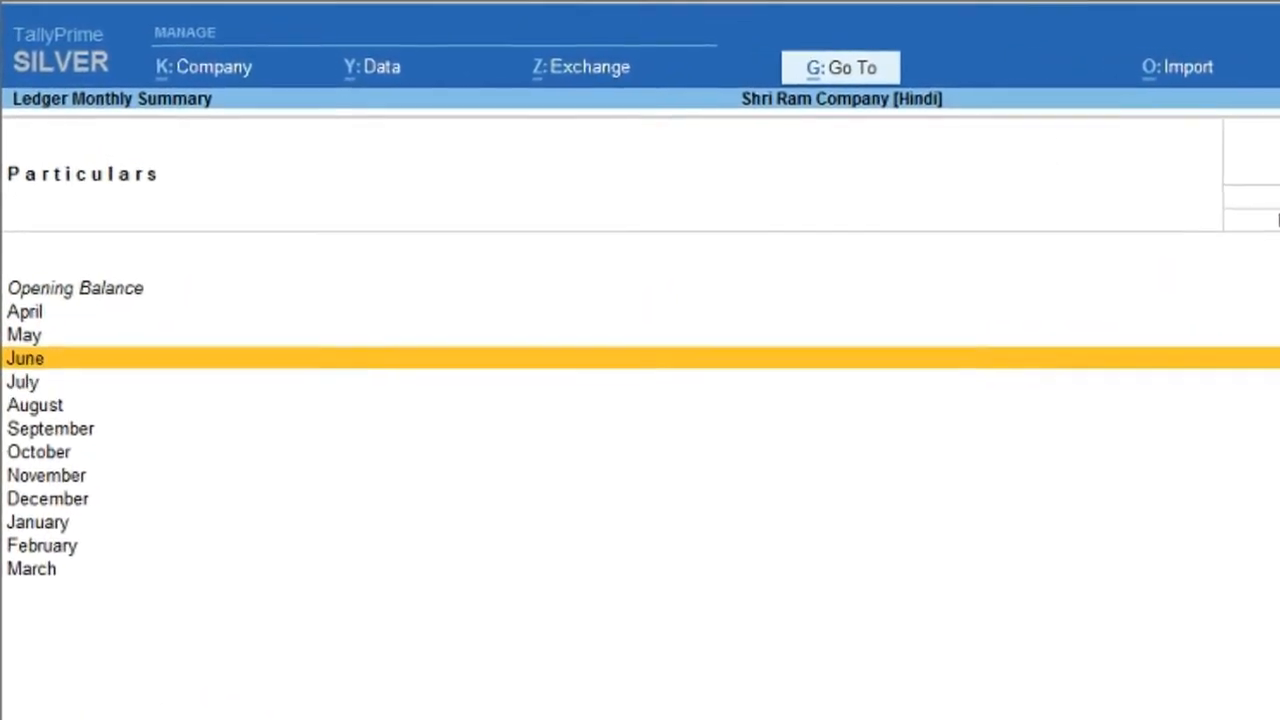
key("Up")
key("Up")
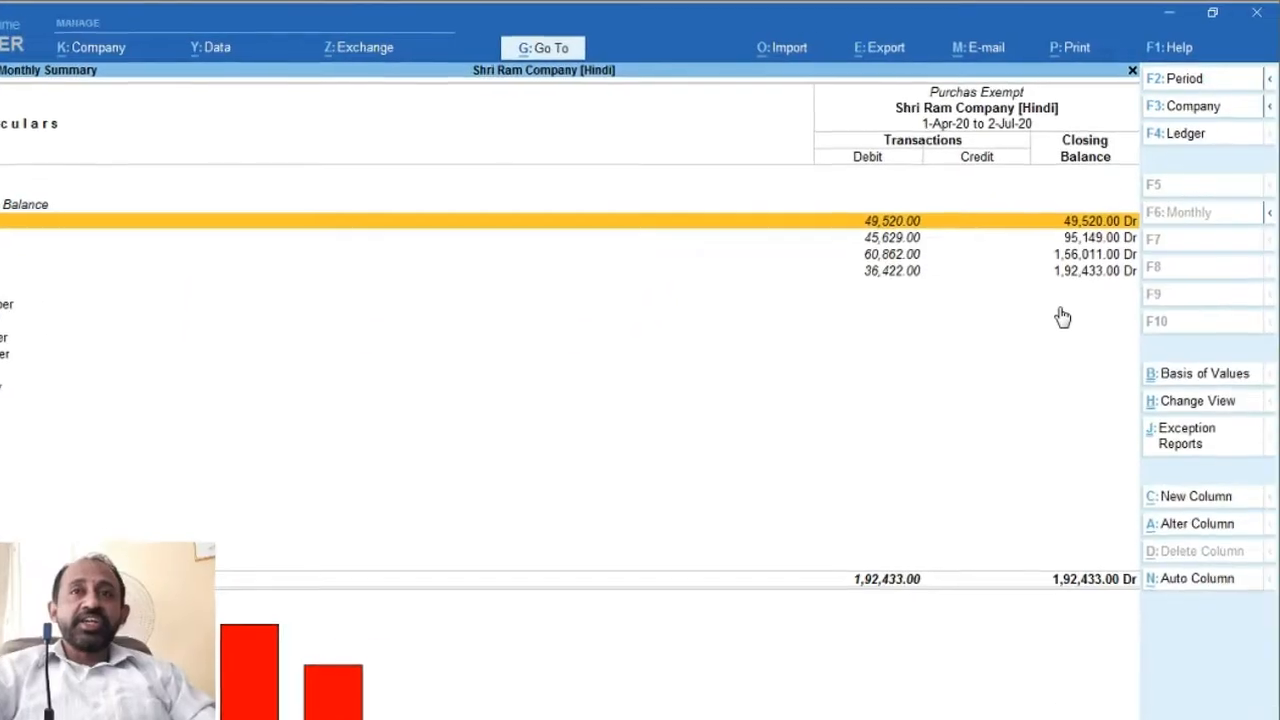
key("Down")
key("Down")
key("Down")
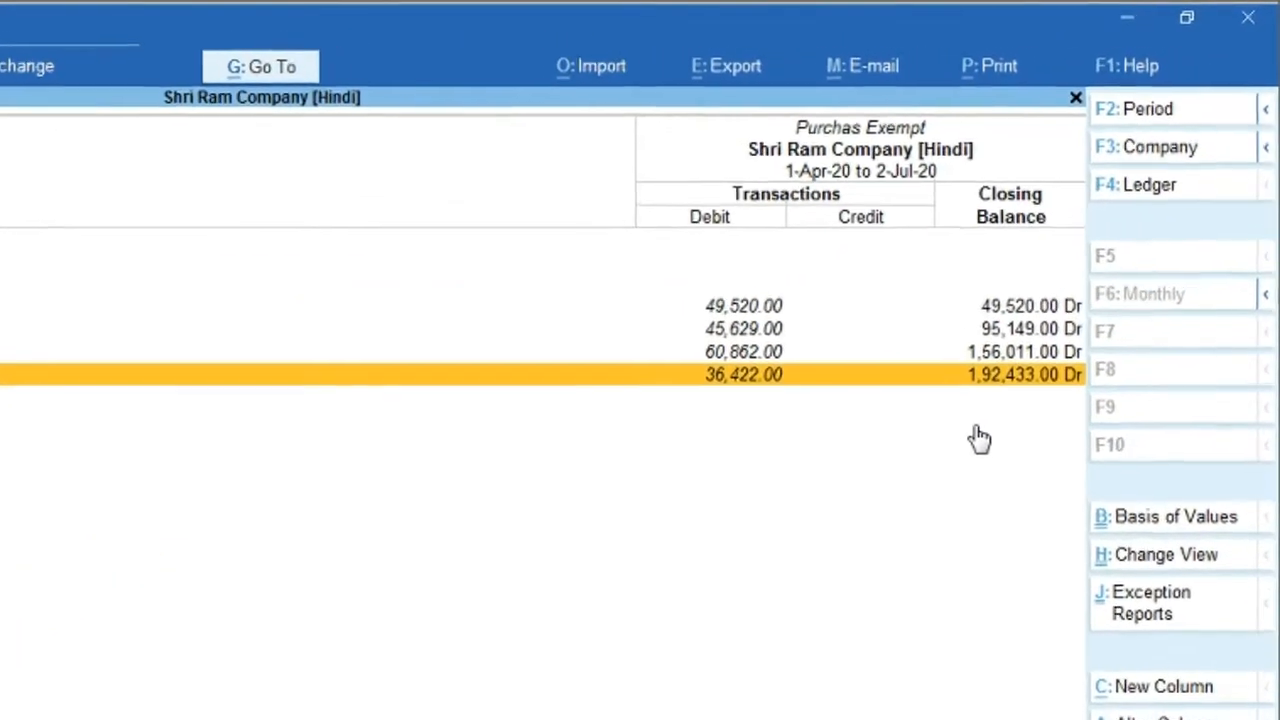
key("Down")
key("Down")
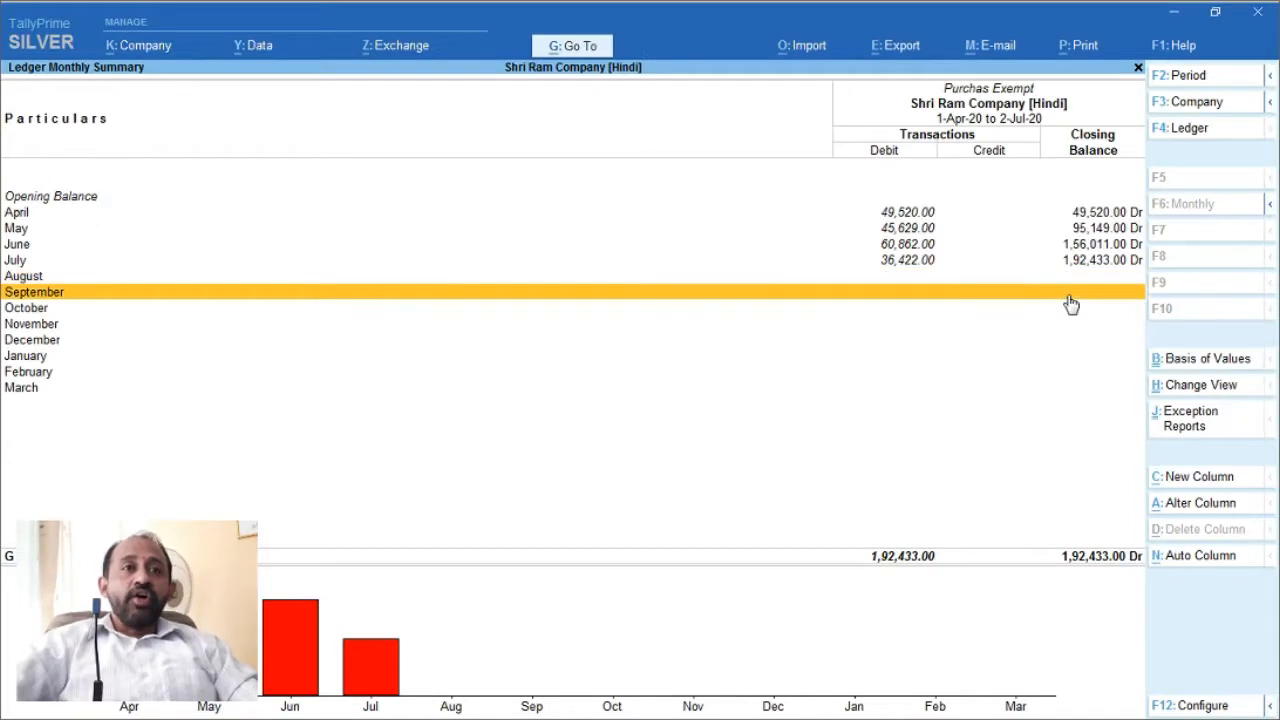
key("Down")
key("Down")
key("Down")
key("Down")
key("Down")
key("Down")
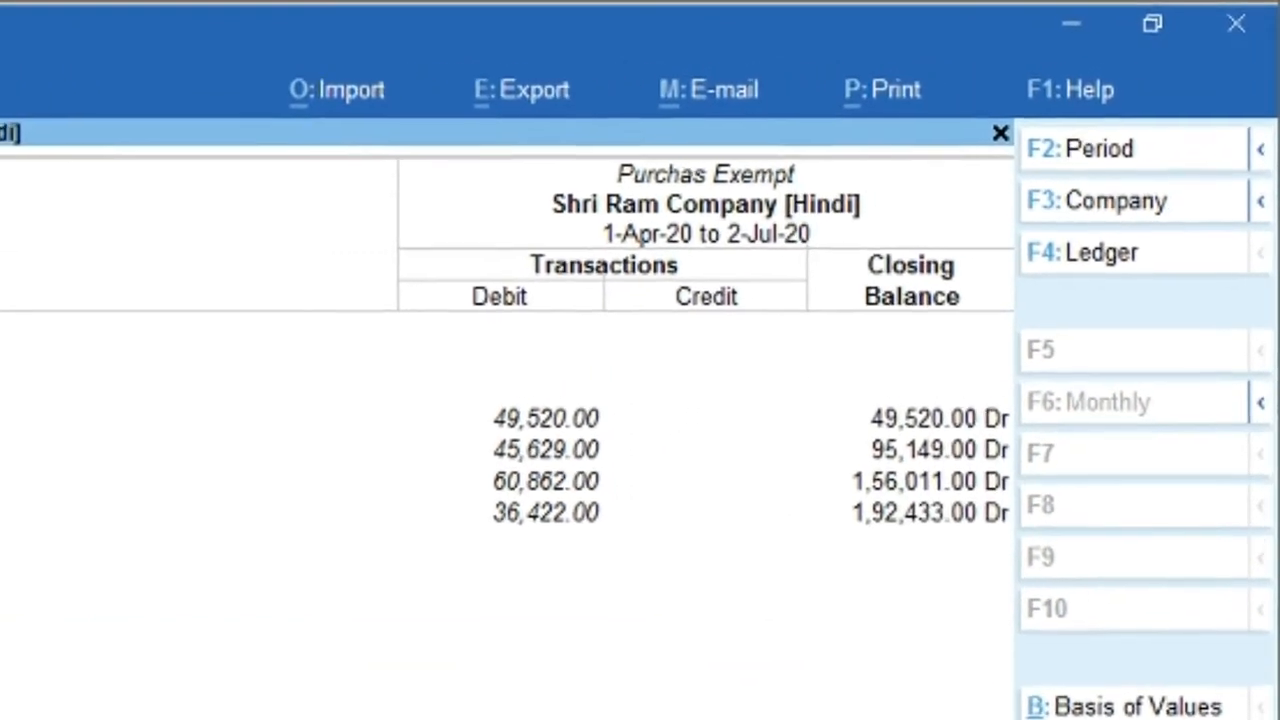
Step: Return to Gateway of Tally and open a new purchase voucher
key("Escape")
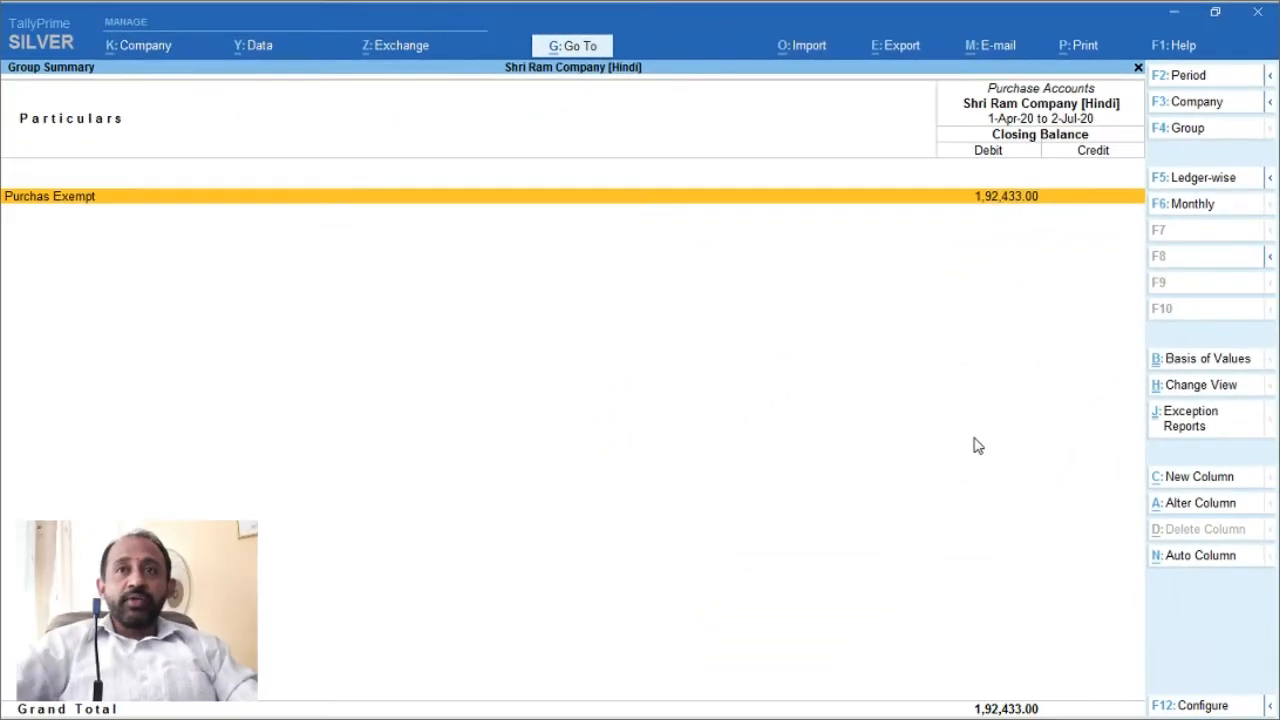
key("Escape")
key("Escape")
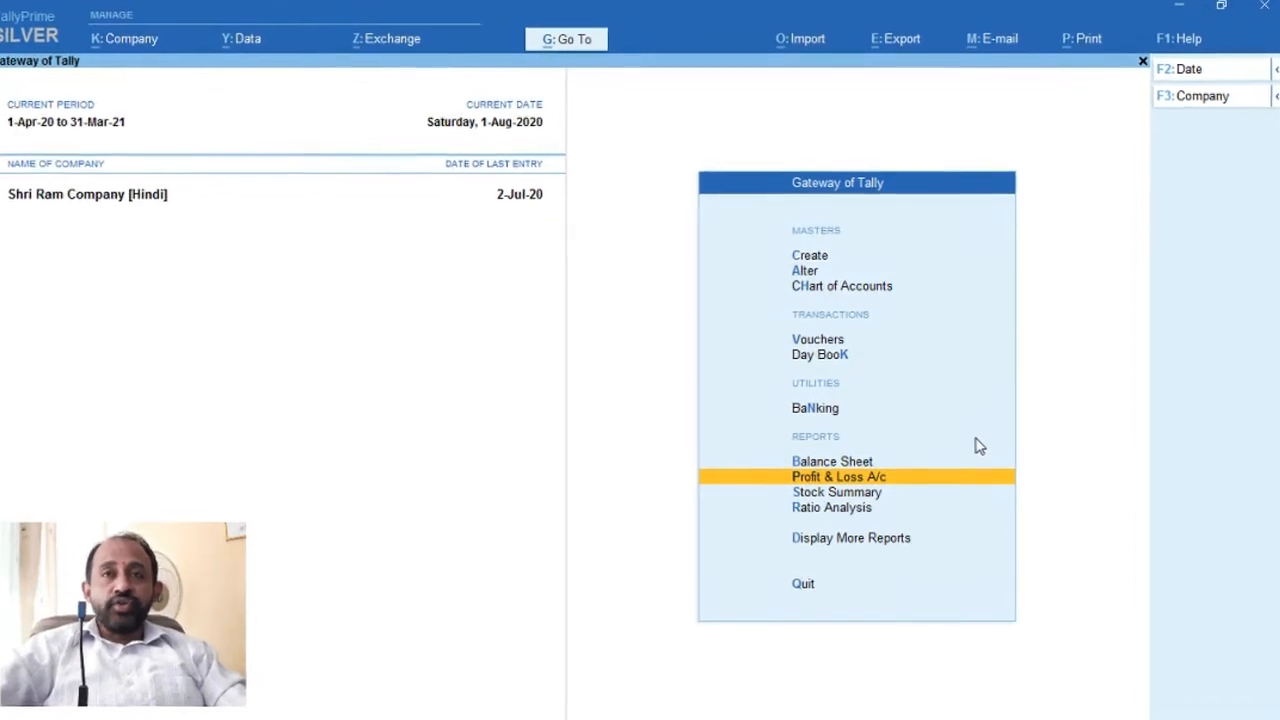
key("Up")
key("Up")
key("Up")
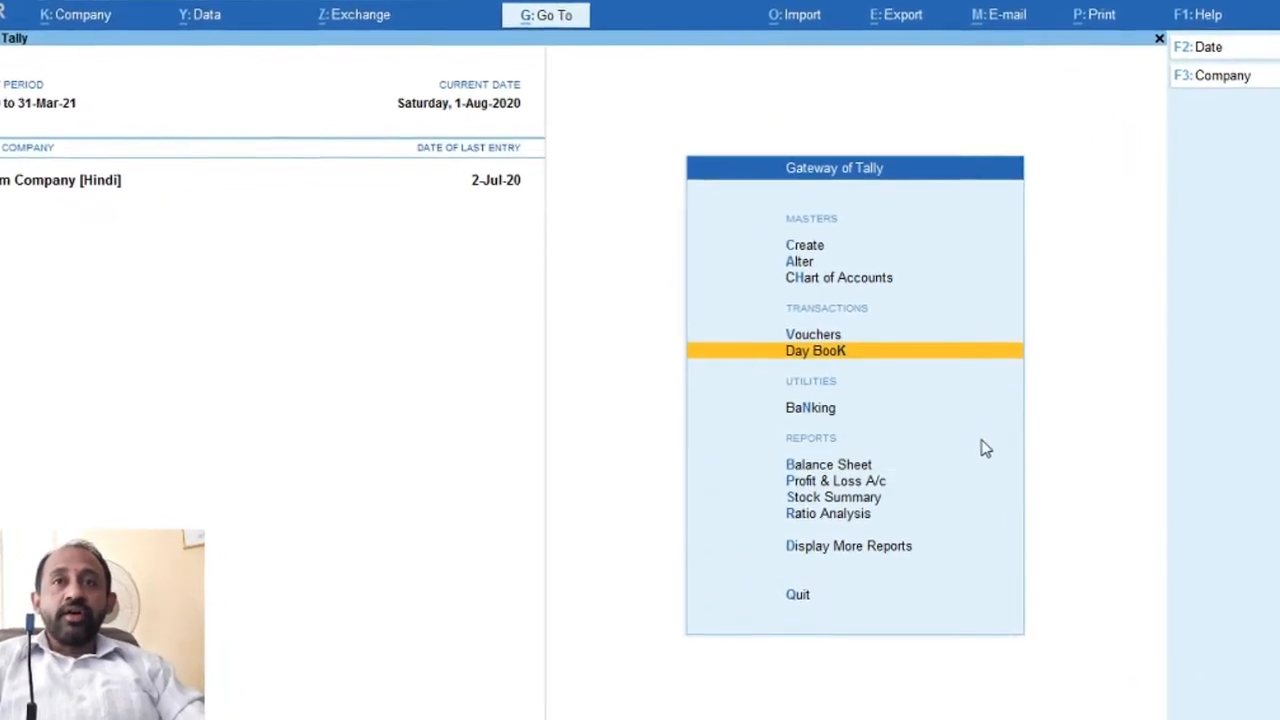
key("Up")
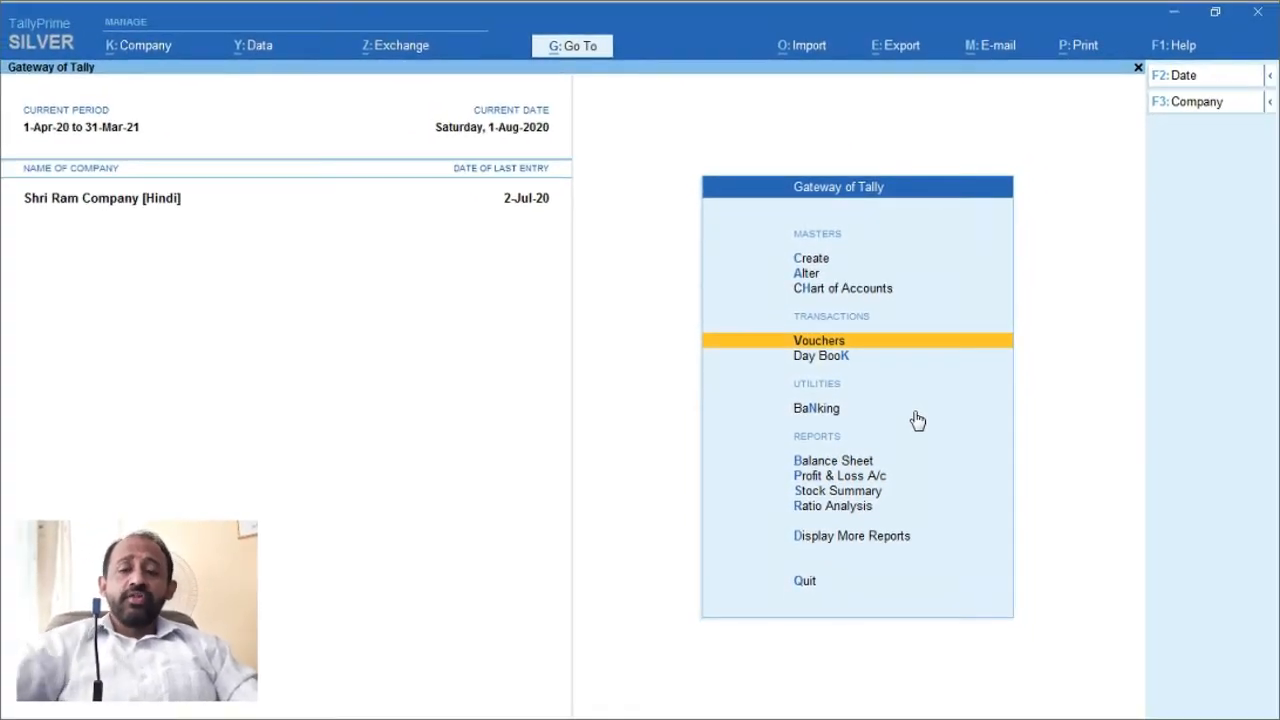
key("Return")
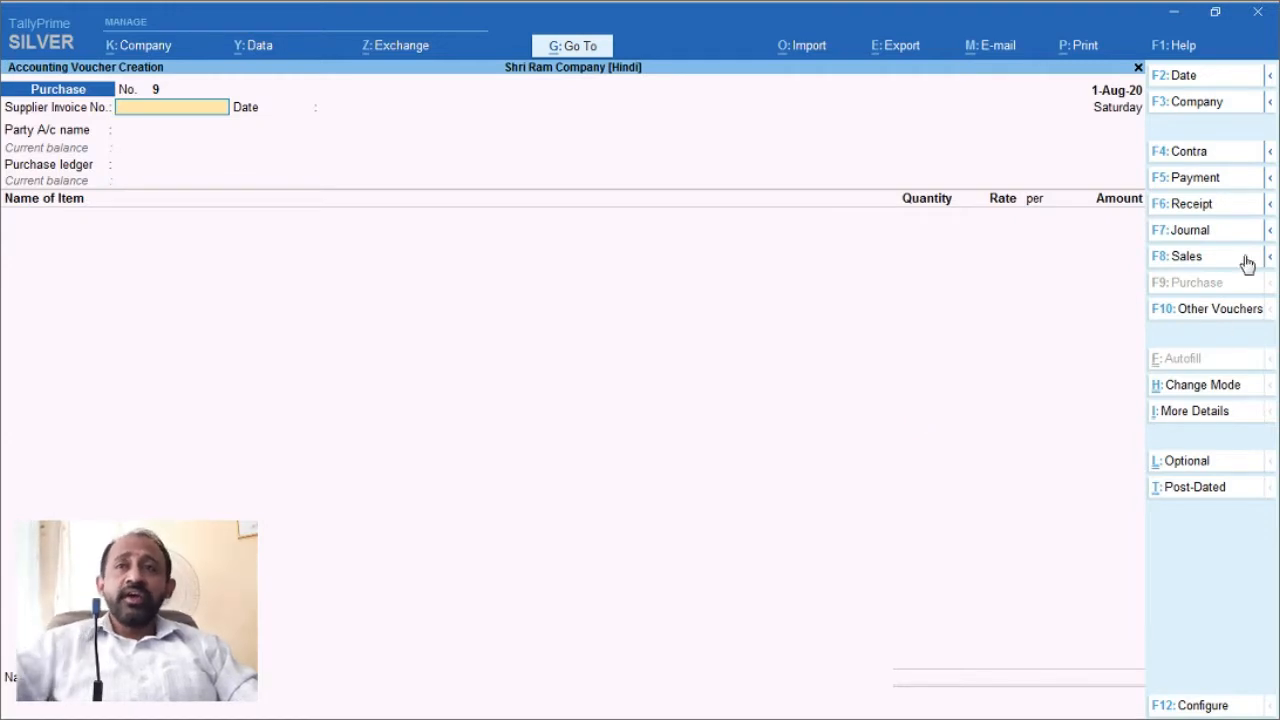
left_click(1206, 188)
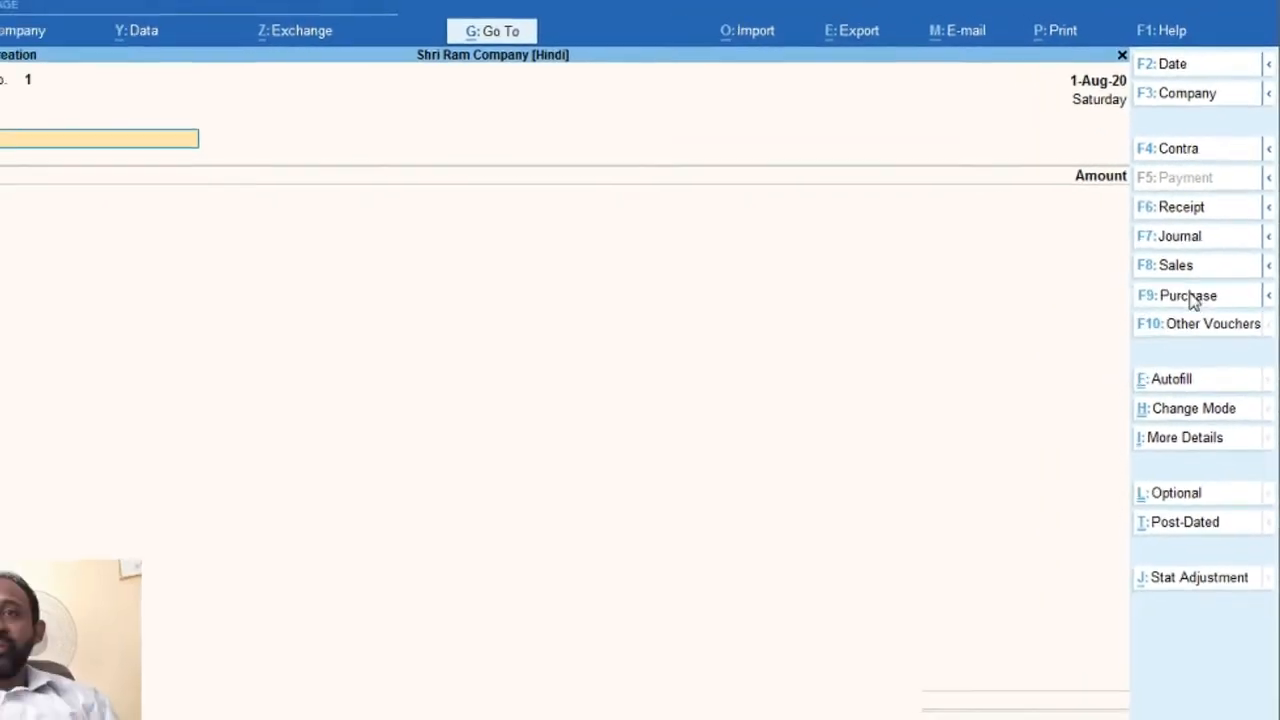
left_click(1186, 305)
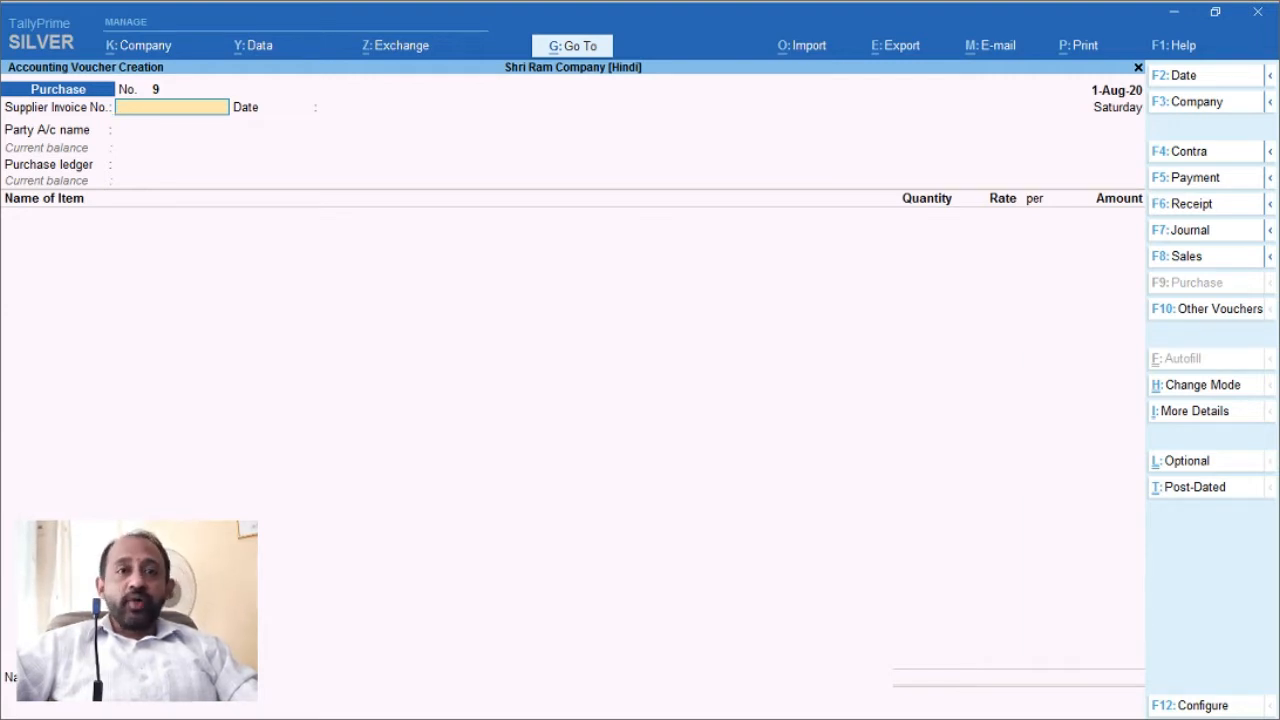
Step: Copy the party name from invoice 276 dated 01.08.2020 in the PDF
left_click(1178, 16)
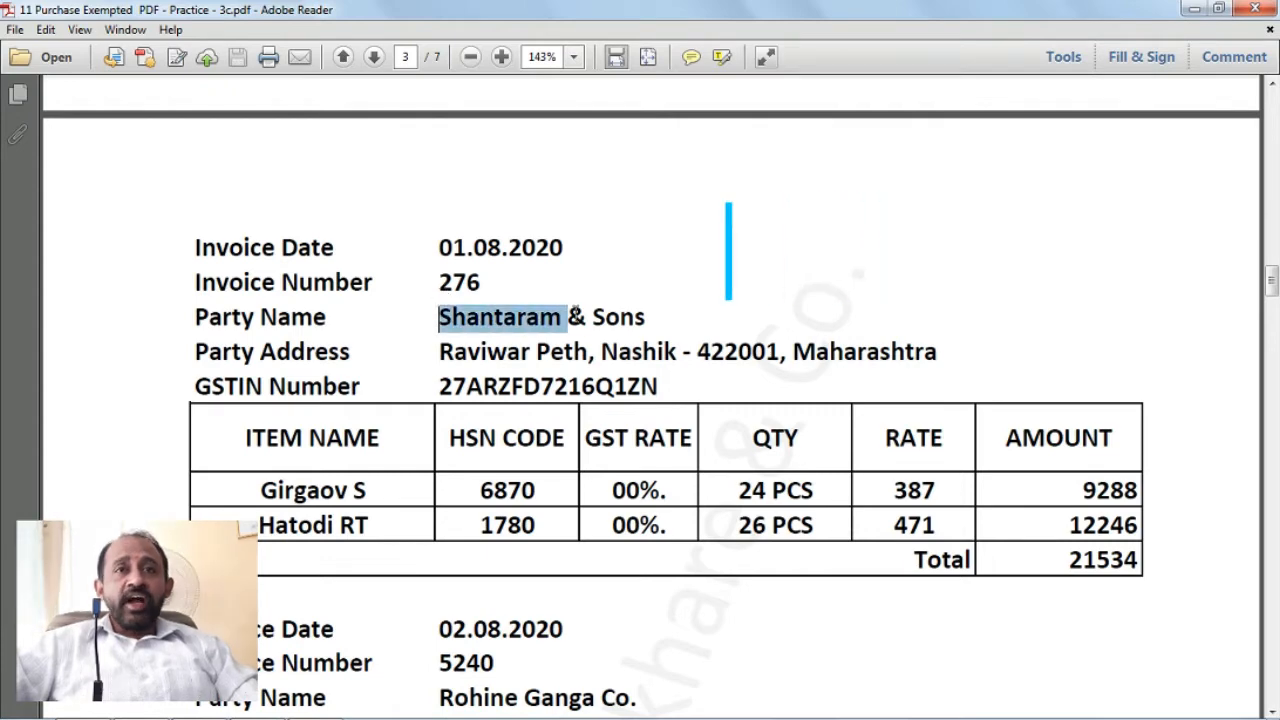
left_click_drag(575, 316, 621, 316)
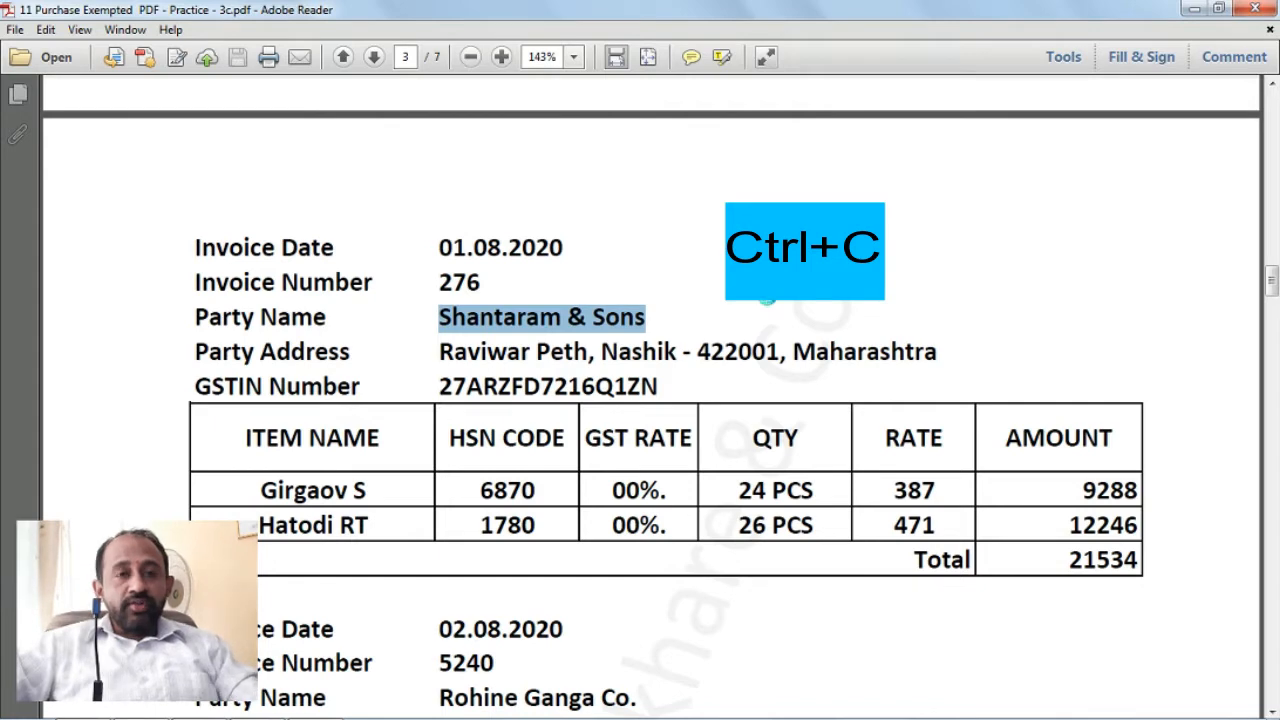
left_click(775, 293)
left_click(1050, 272)
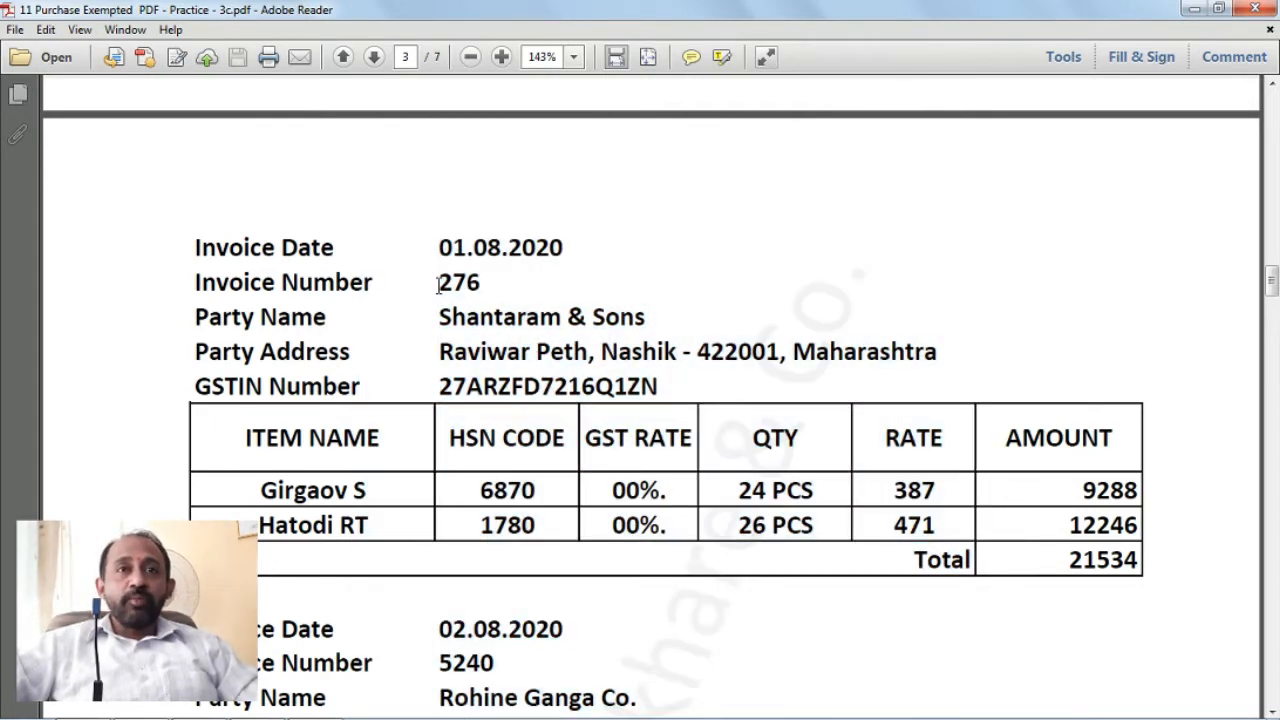
Step: Enter 276 as the supplier invoice number on the purchase voucher
mouse_move(277, 708)
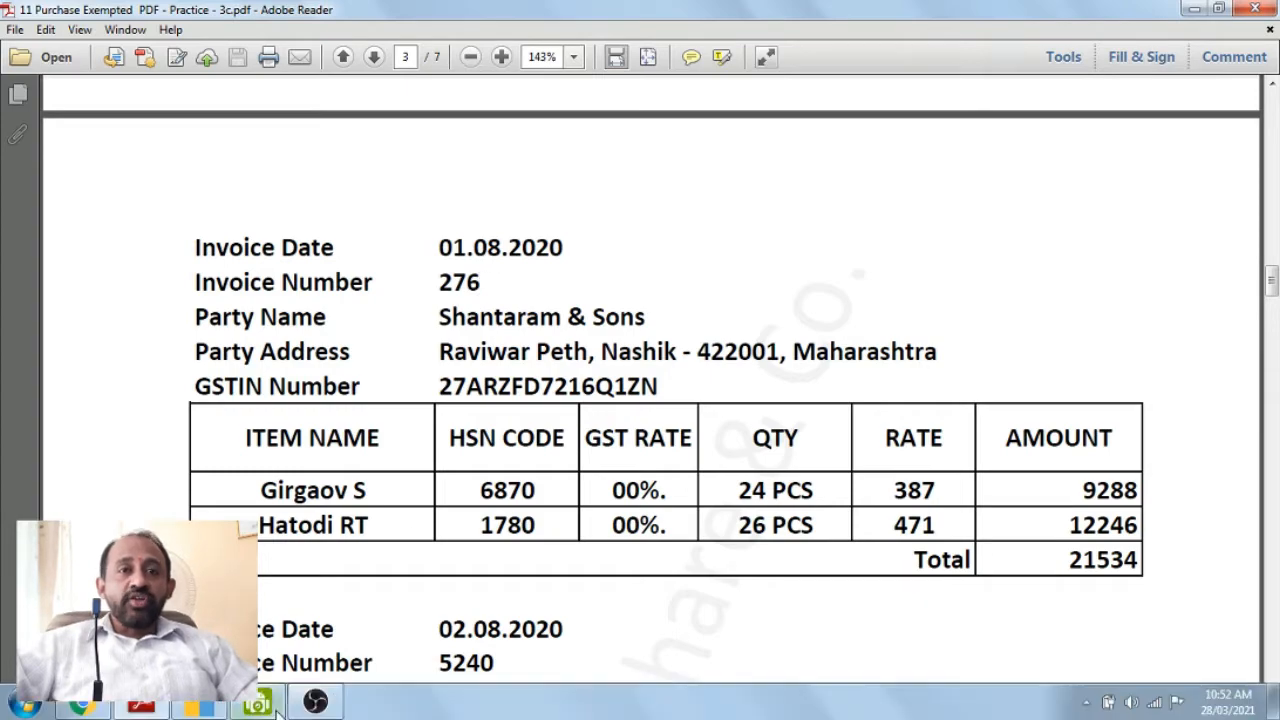
left_click(197, 707)
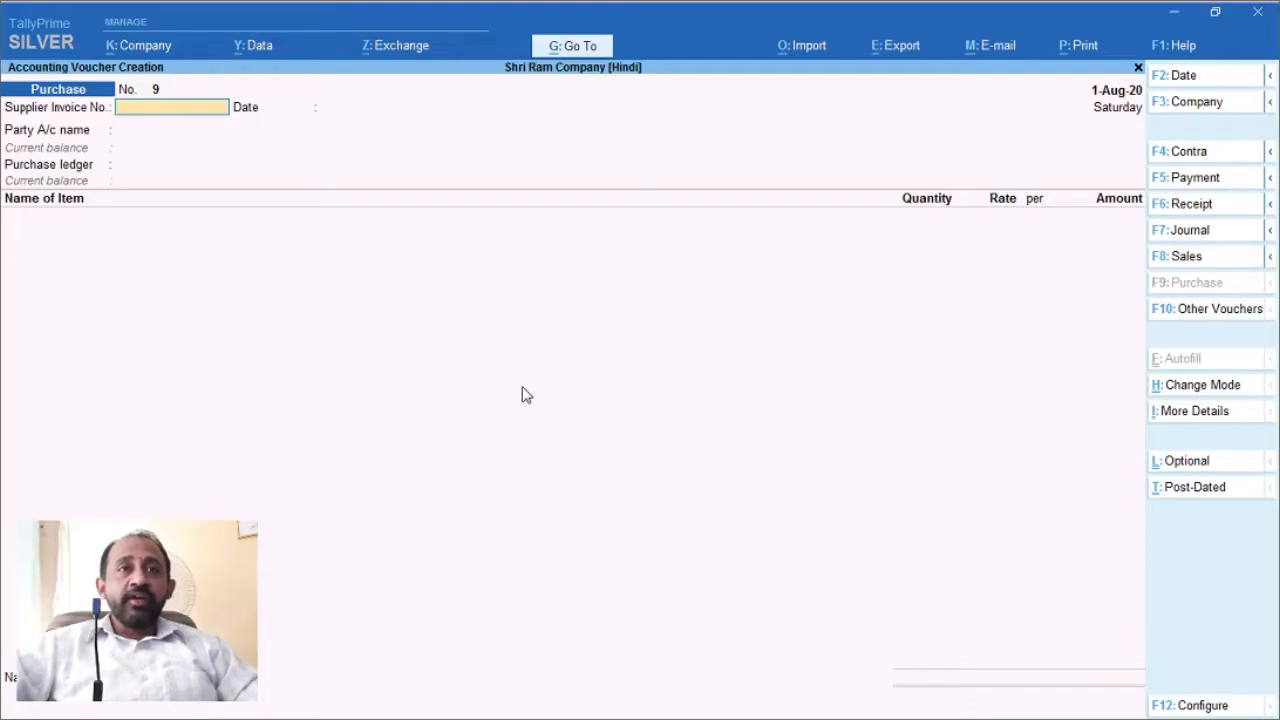
type("276")
key("Return")
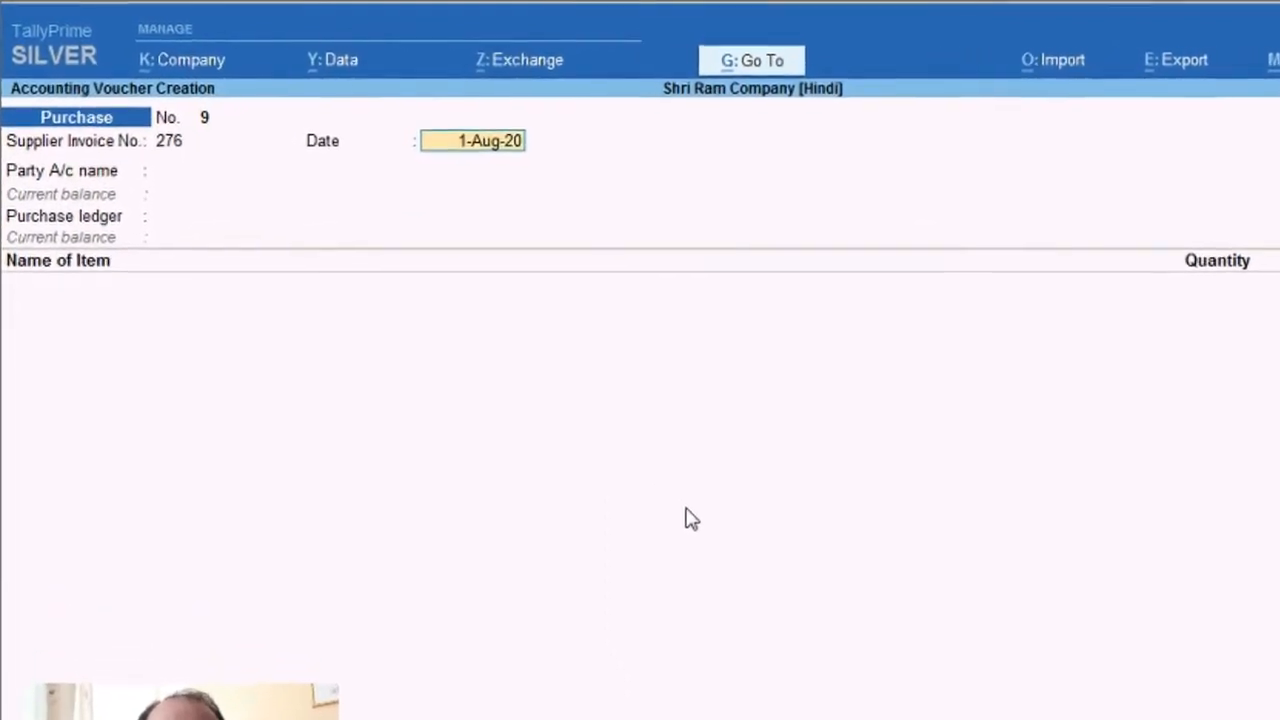
Step: Set the voucher date to 1.8.2020 (1-Aug-20)
type("2")
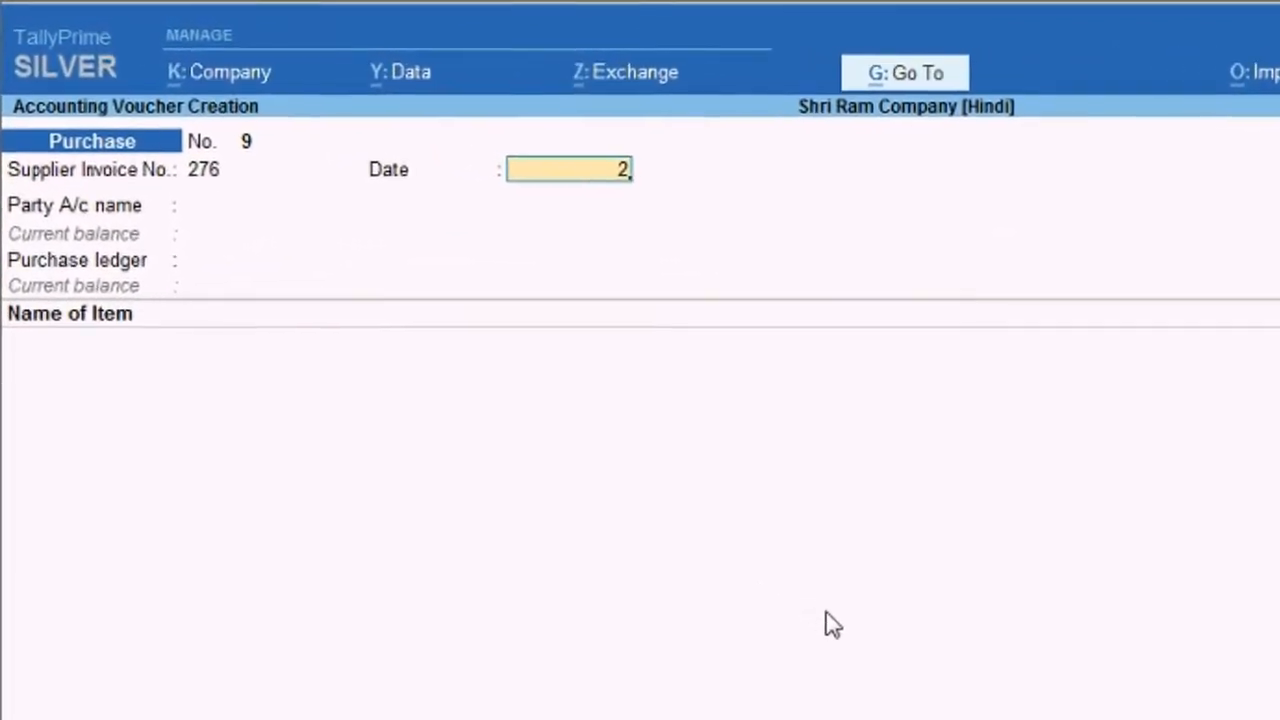
key("BackSpace")
type("1.8")
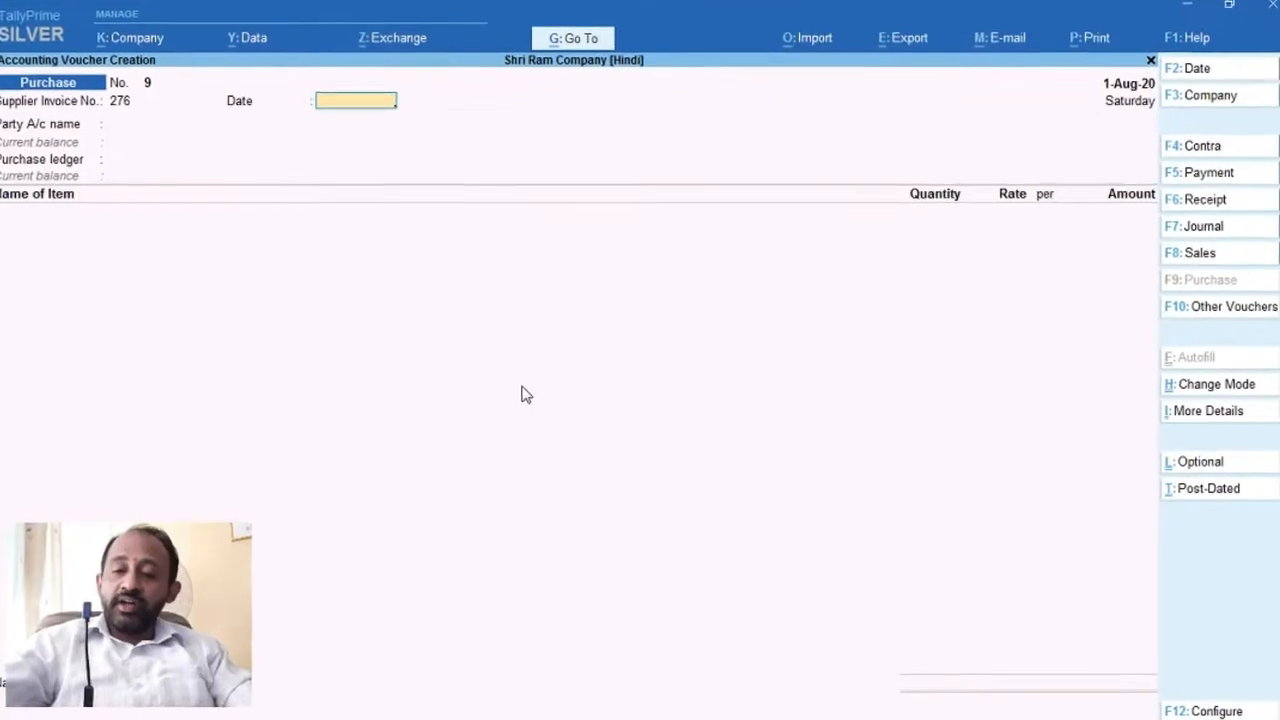
key("Return")
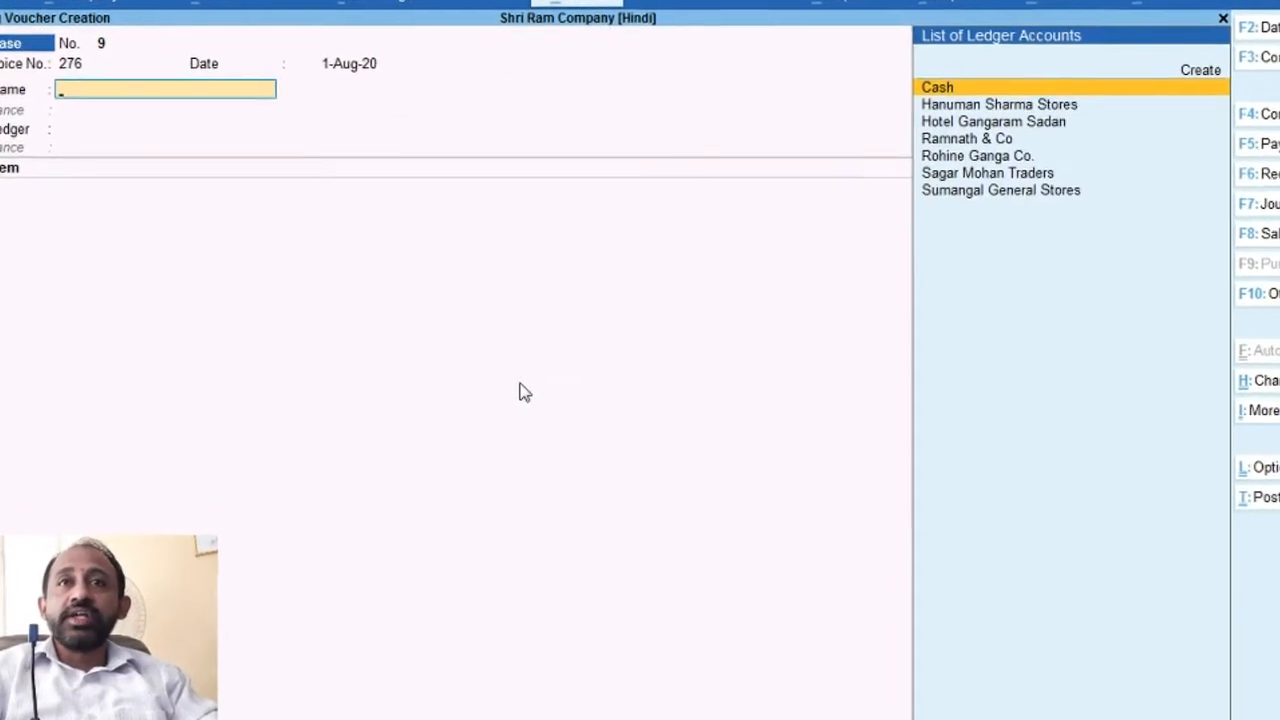
key("F2")
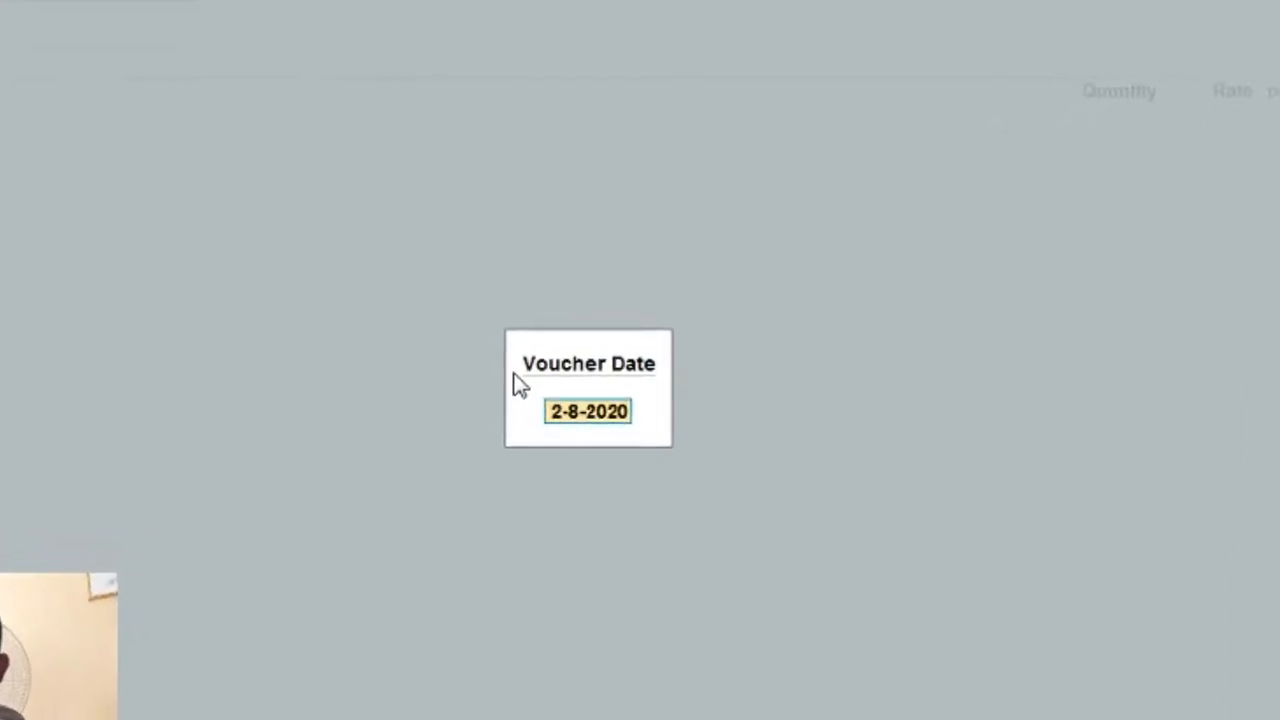
type("1.8.")
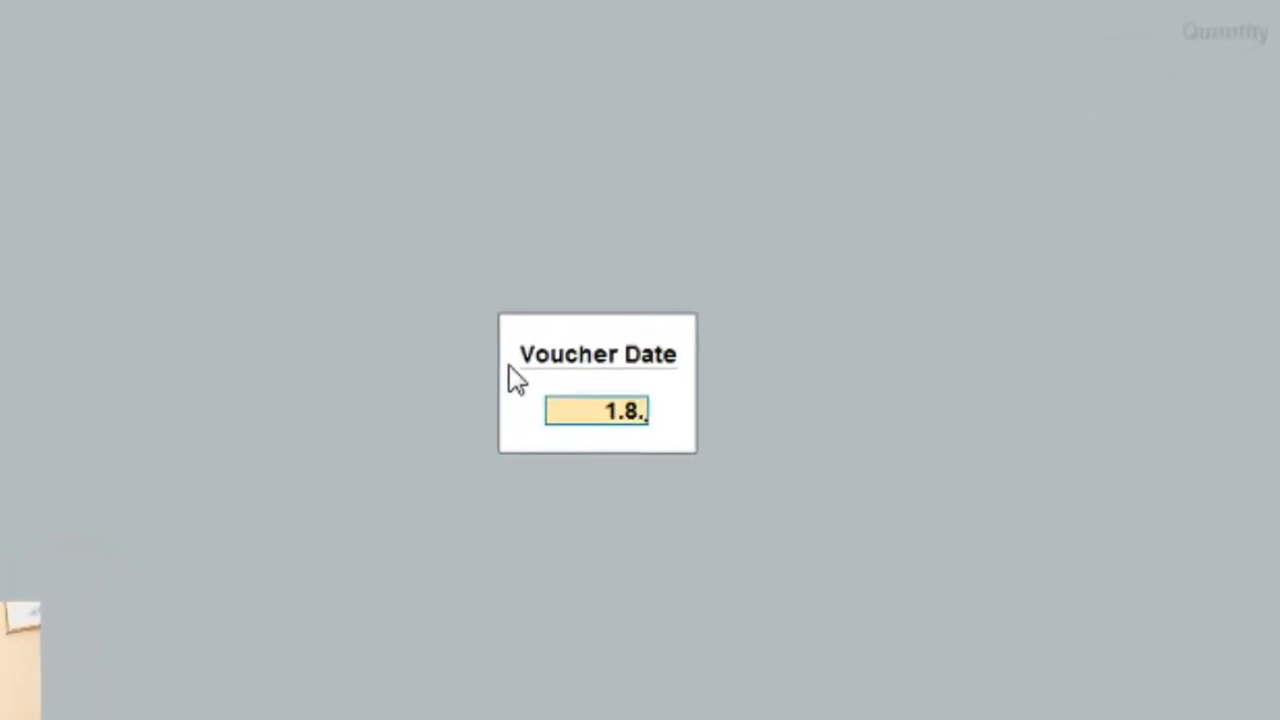
type("2020")
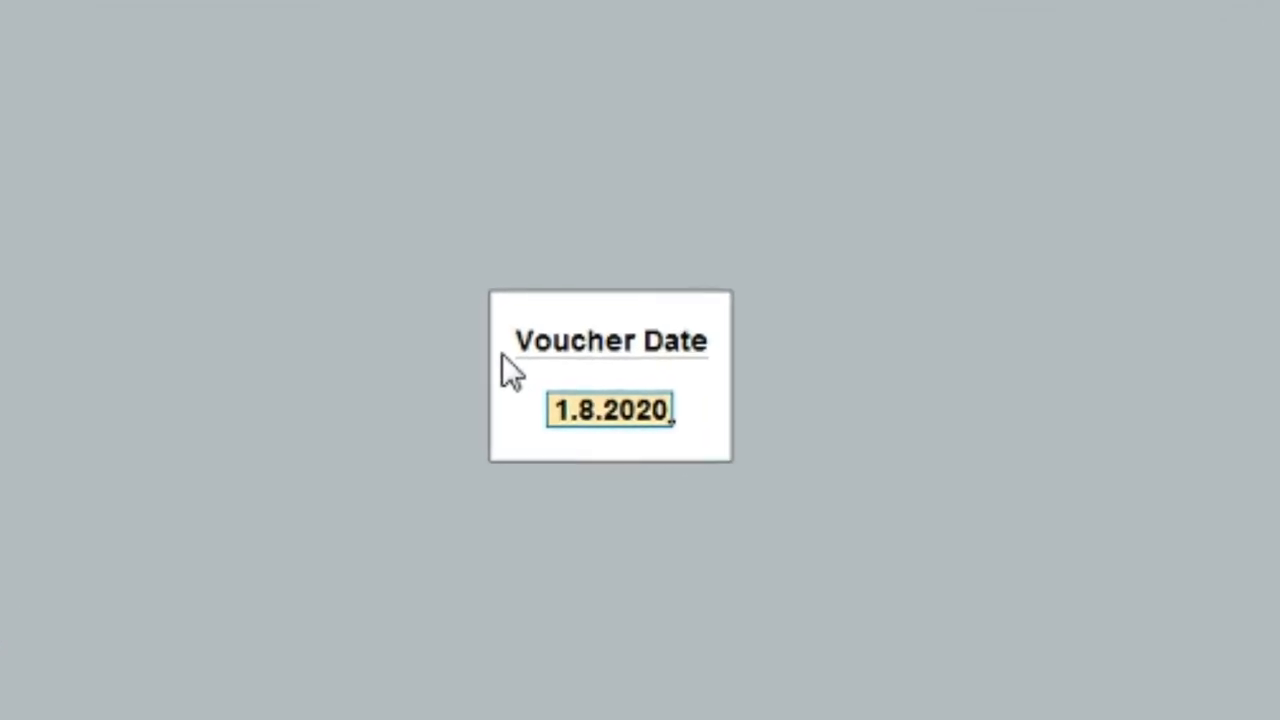
key("Return")
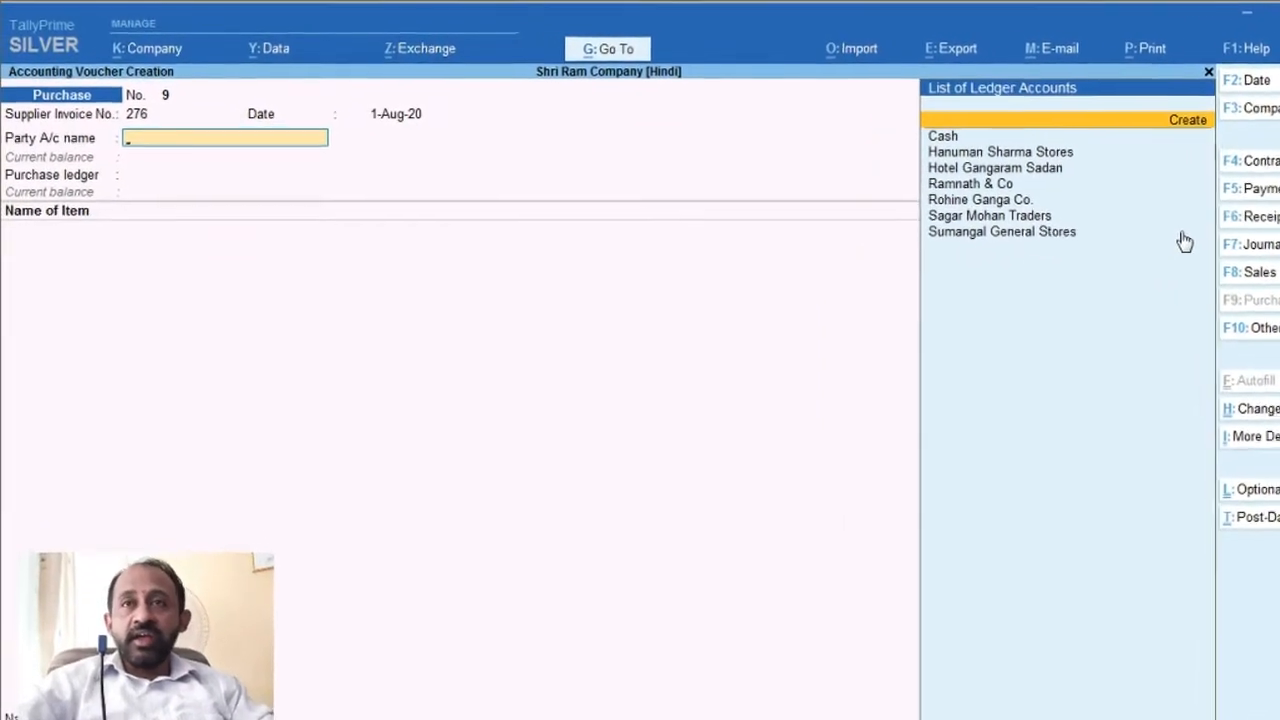
Step: Begin creating a new supplier ledger for Shantaram & Sons
key("Return")
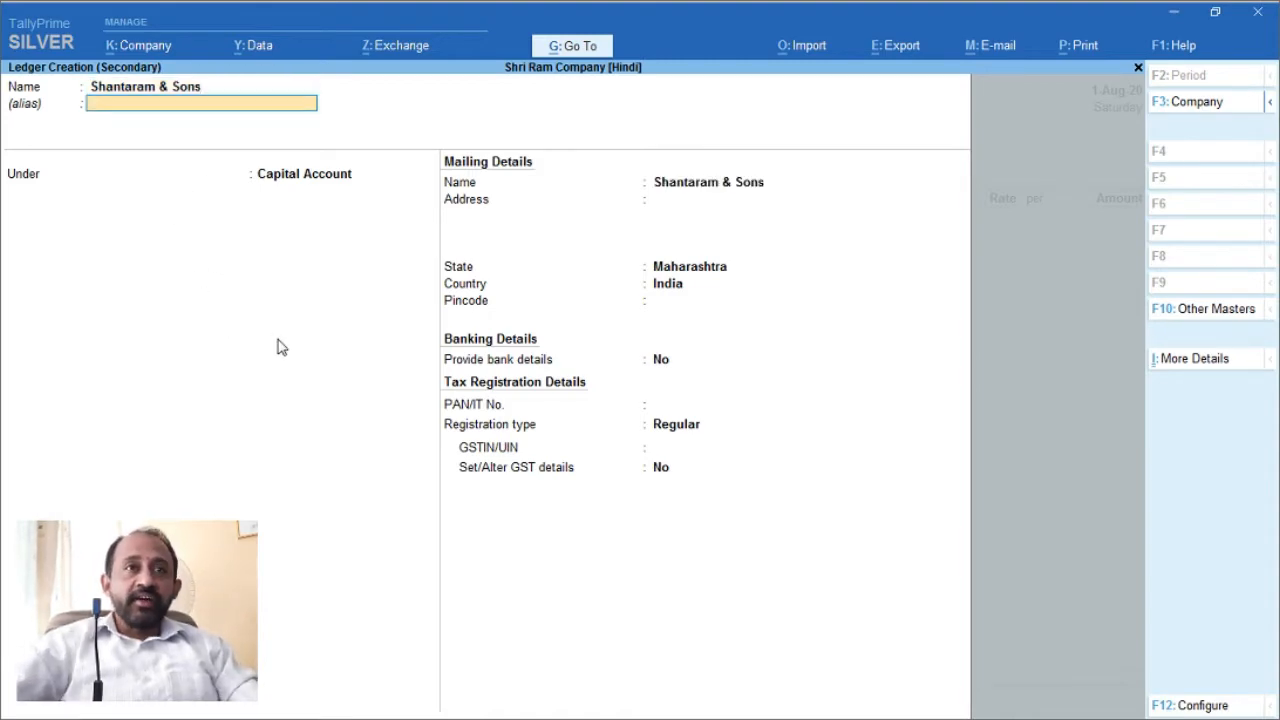
Step: Put the ledger under Sundry Creditors with bill-by-bill balances off, ready for the address
key("Return")
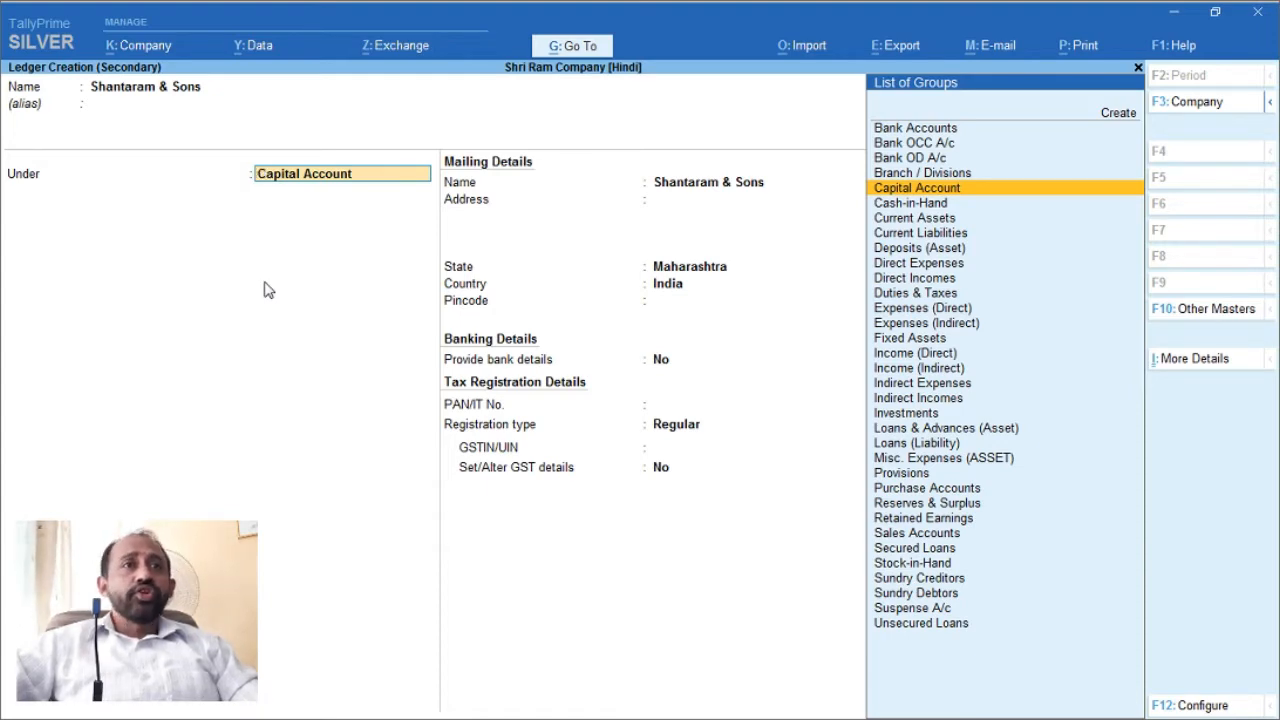
type("Su")
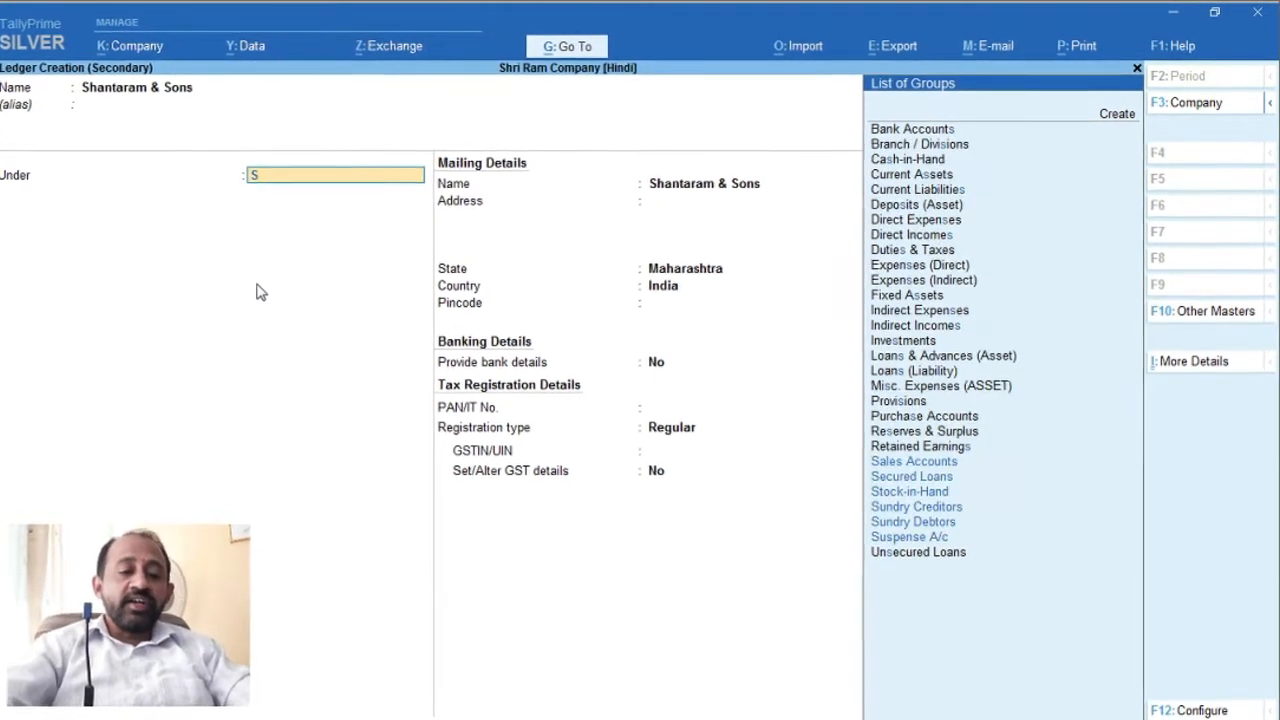
type("n")
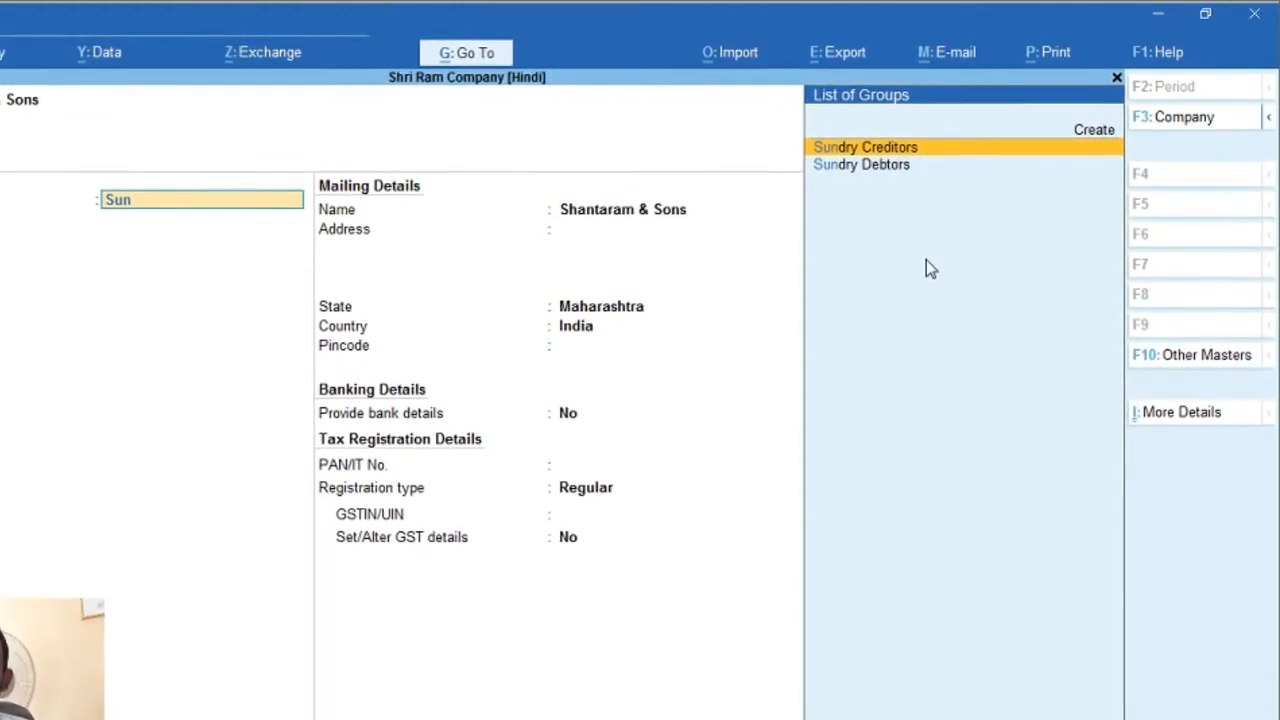
key("Return")
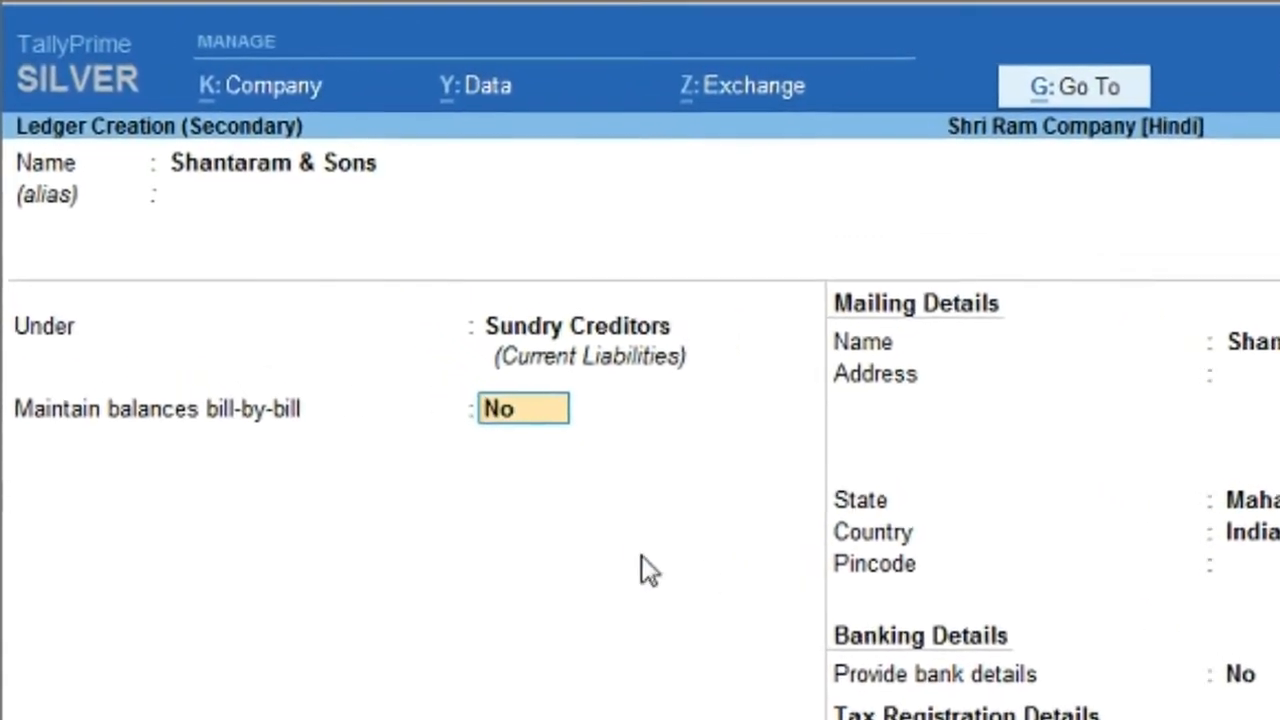
key("Return")
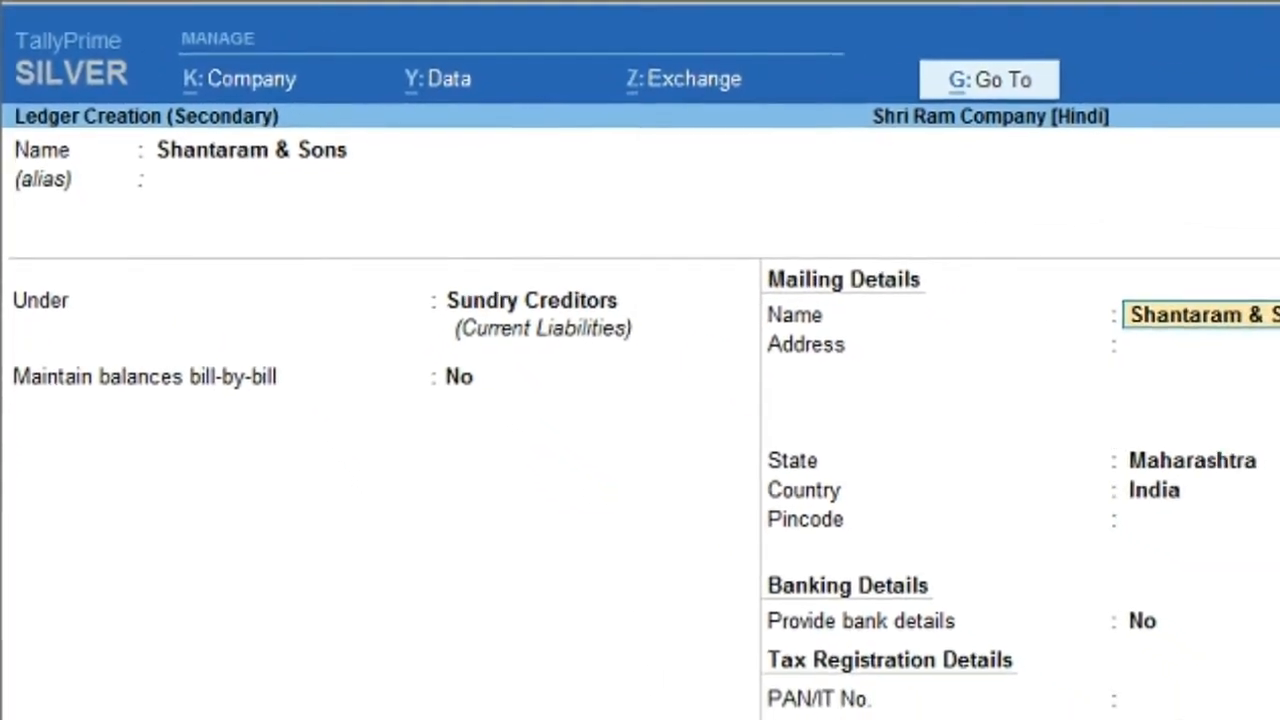
key("Return")
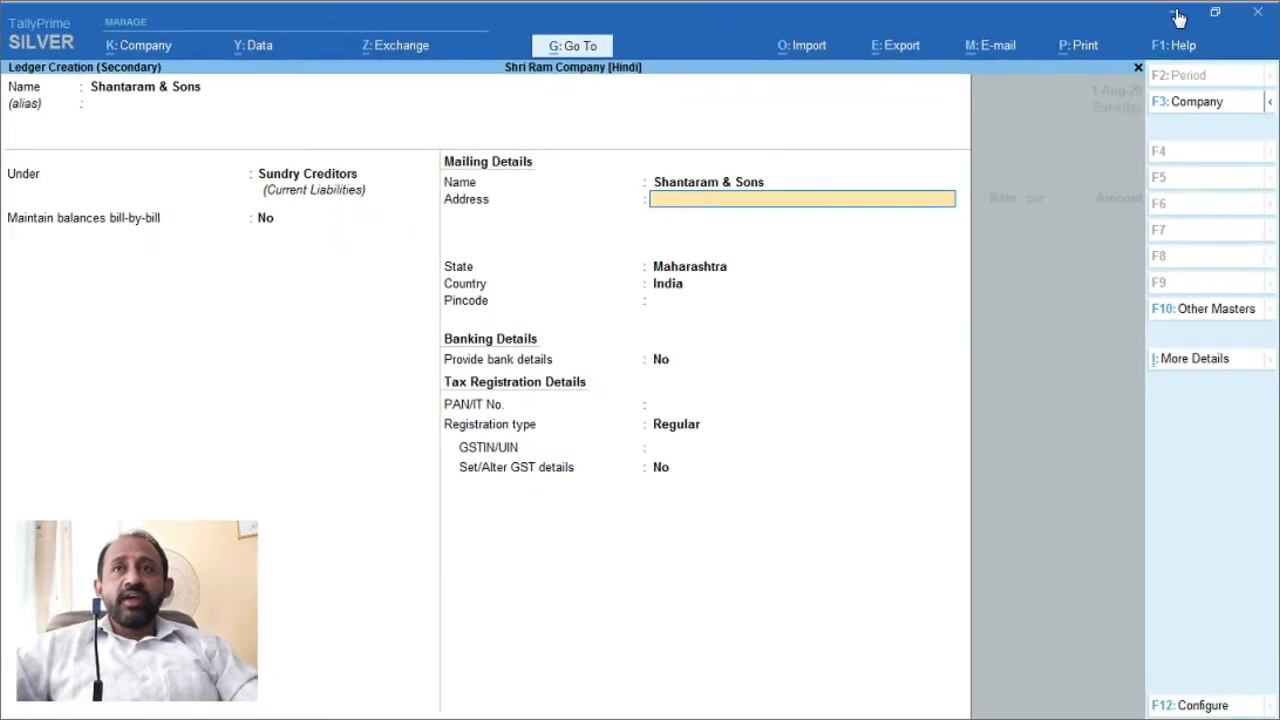
left_click(1176, 16)
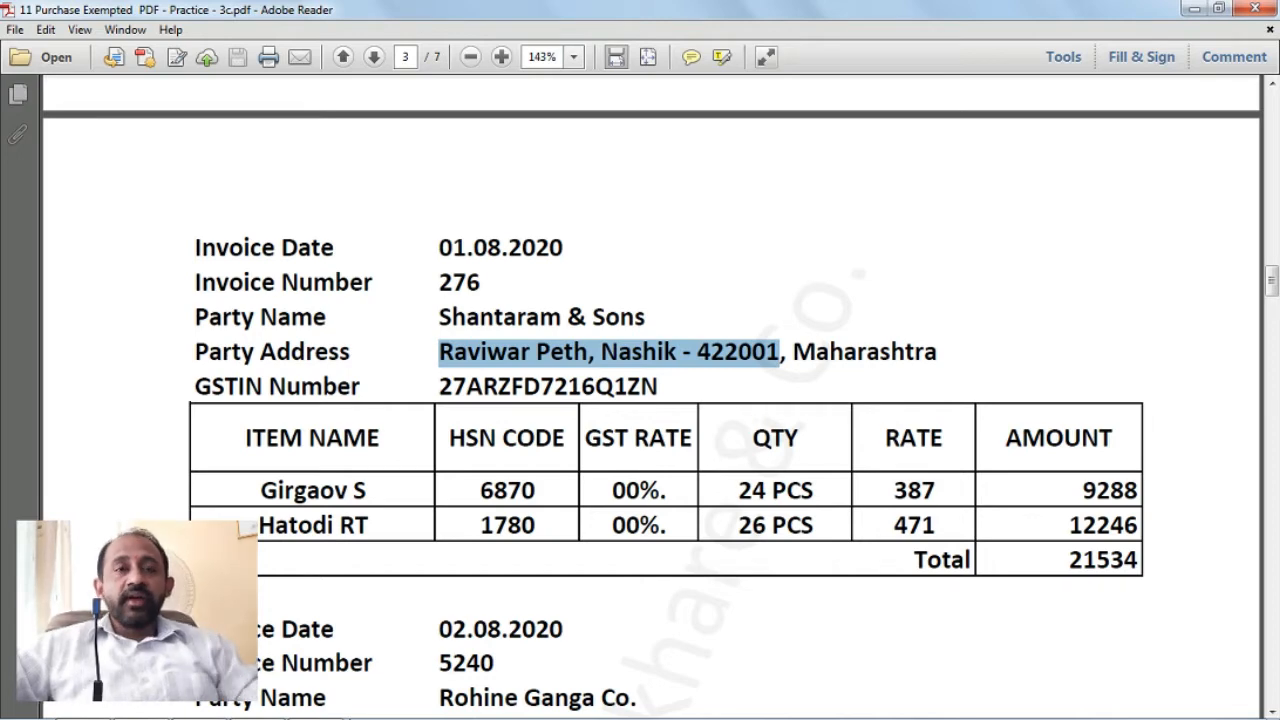
Step: Paste the copied party address into the ledger's Address field
mouse_move(140, 717)
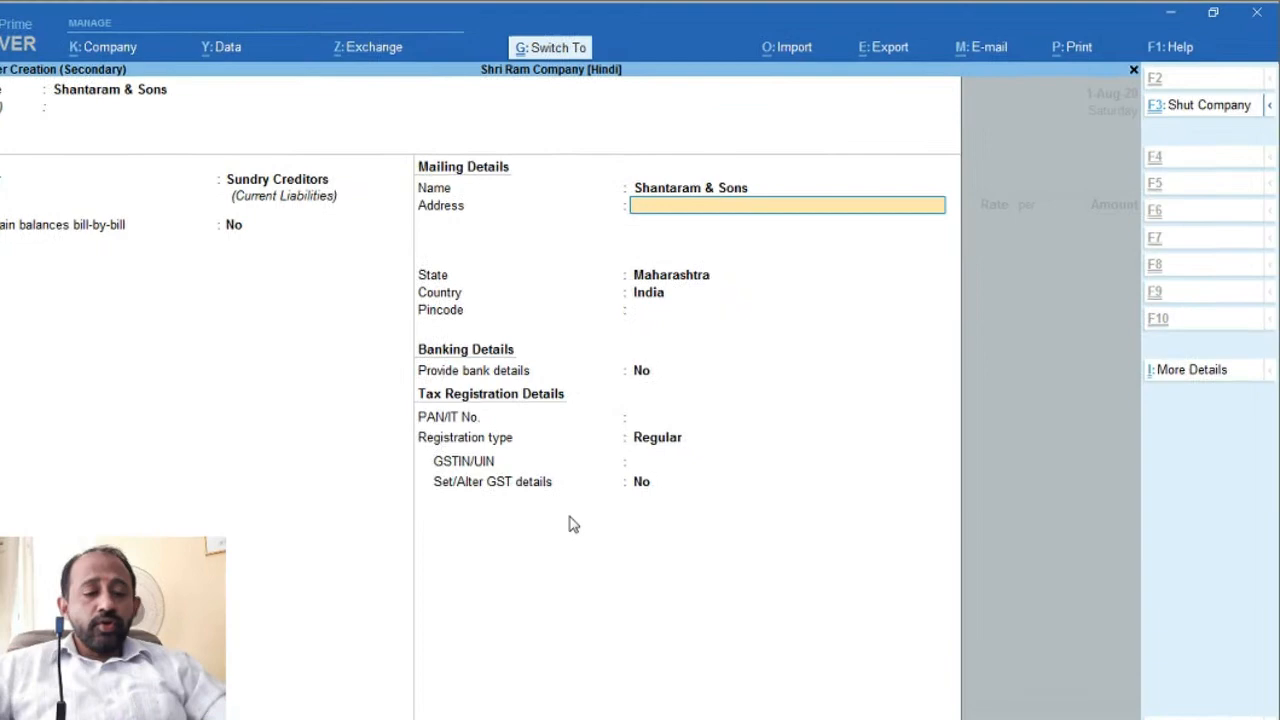
key("ctrl+alt+v")
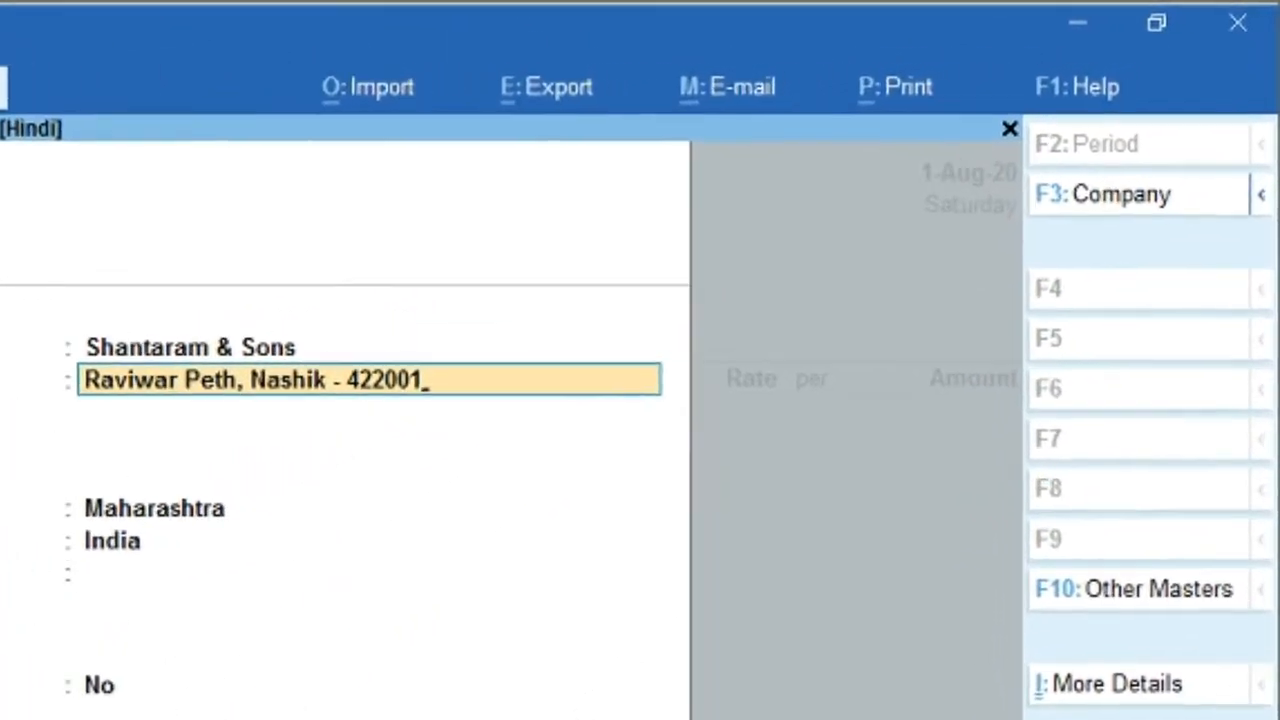
Step: Accept state Maharashtra, enter pincode 422001, and leave bank details at No
key("Return")
key("Return")
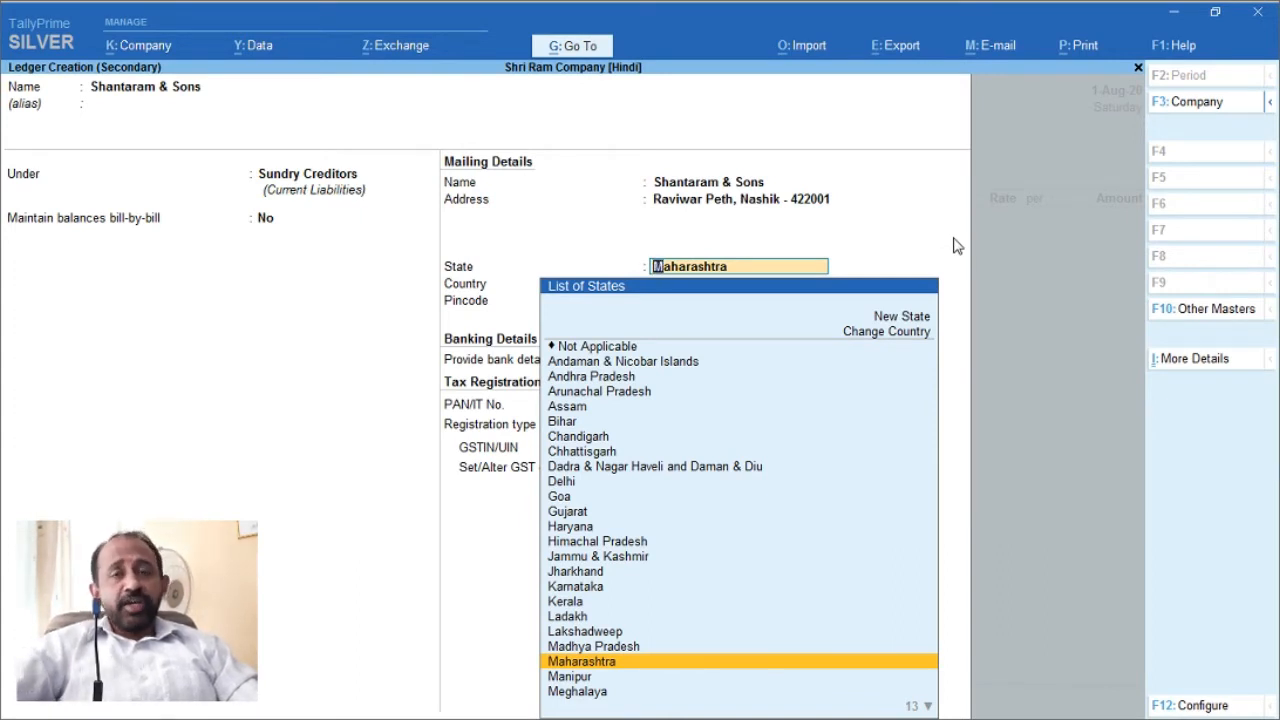
key("Return")
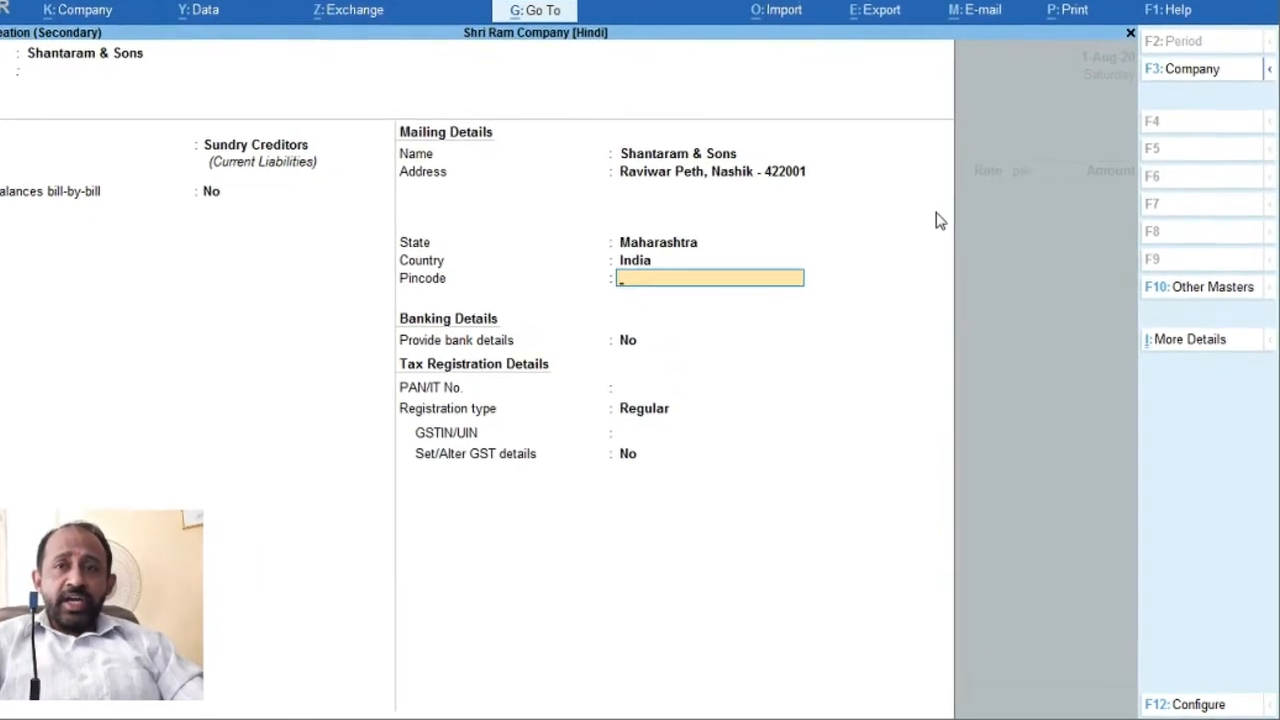
type("422001")
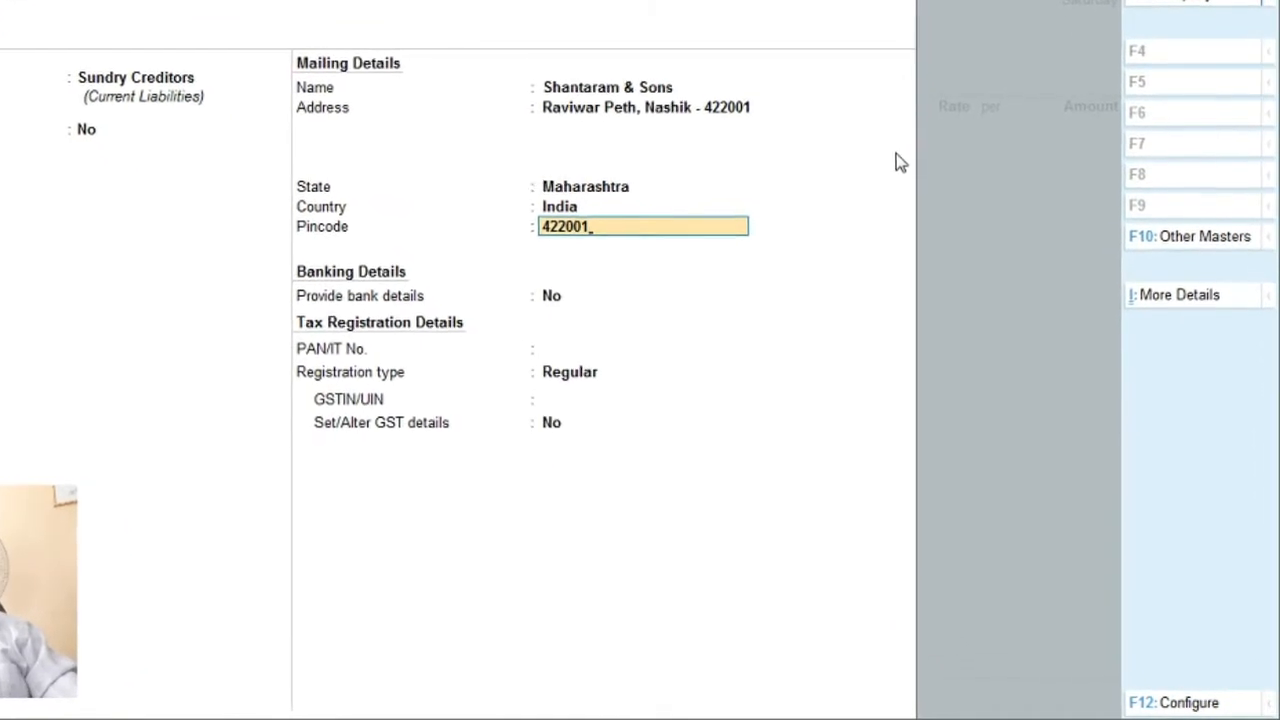
key("Return")
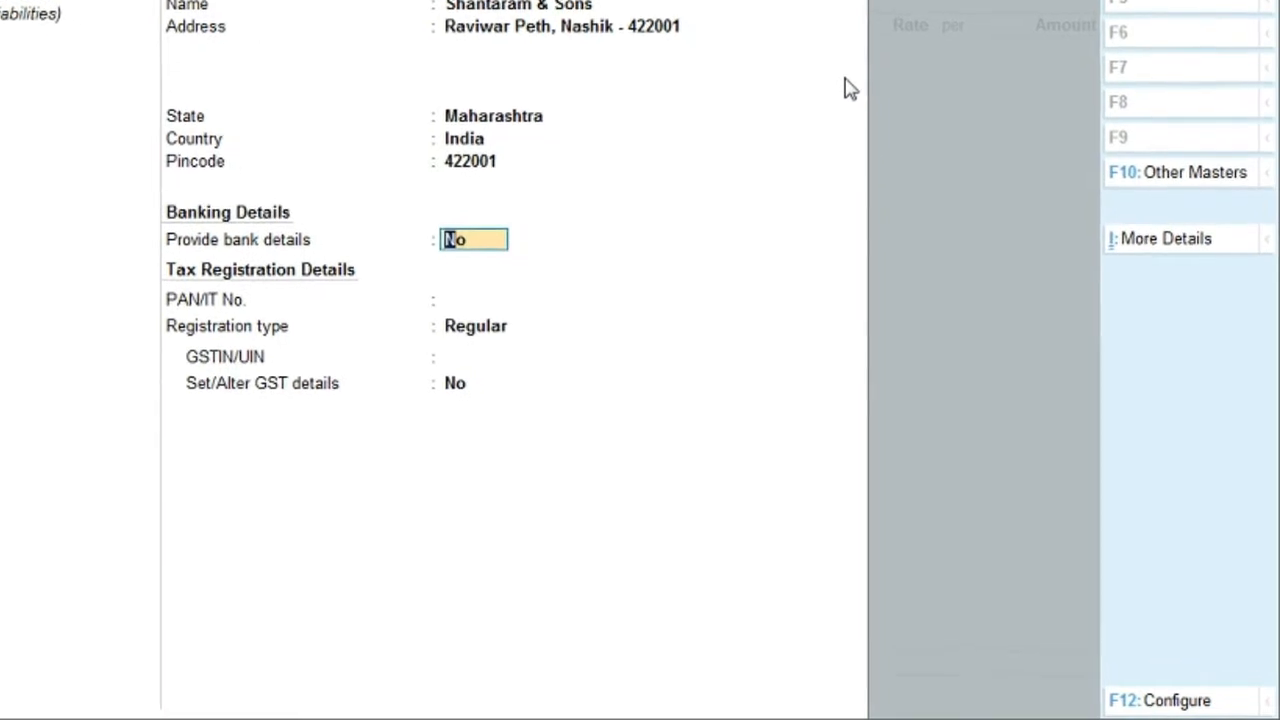
key("Return")
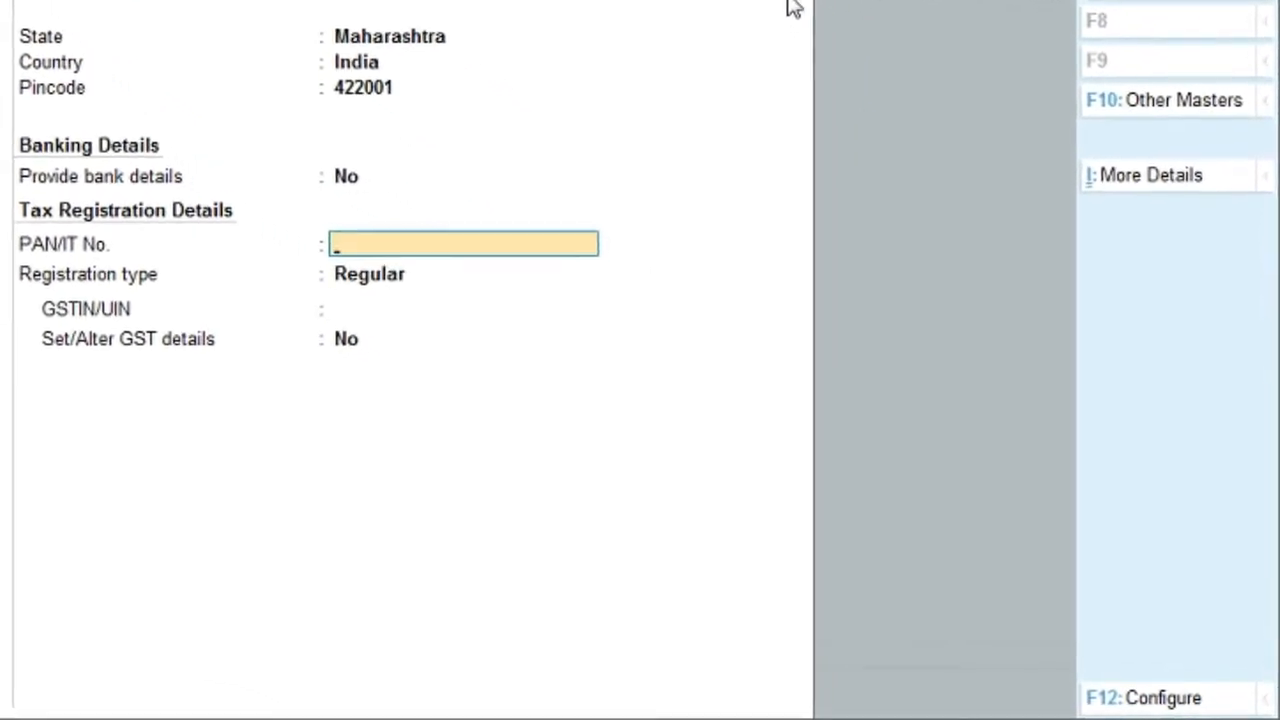
Step: Leave PAN blank, keep Regular registration, and enter the party's GSTIN from the invoice
key("Return")
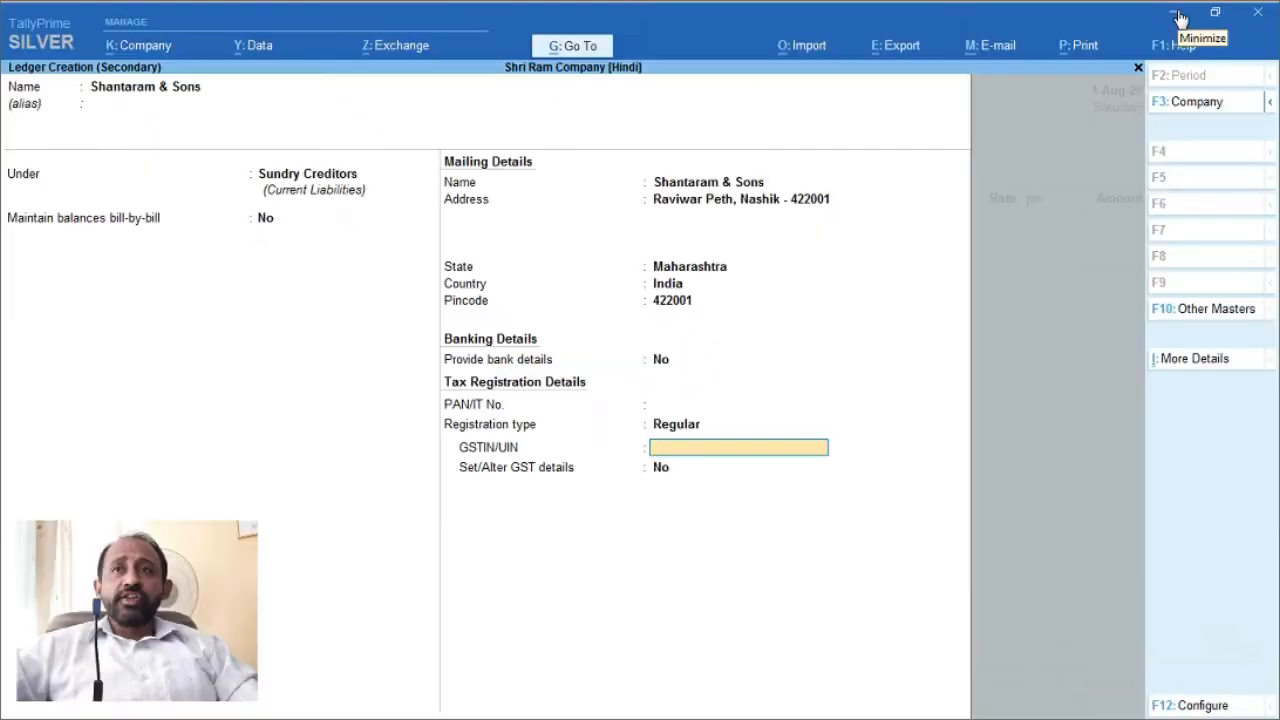
left_click(1180, 18)
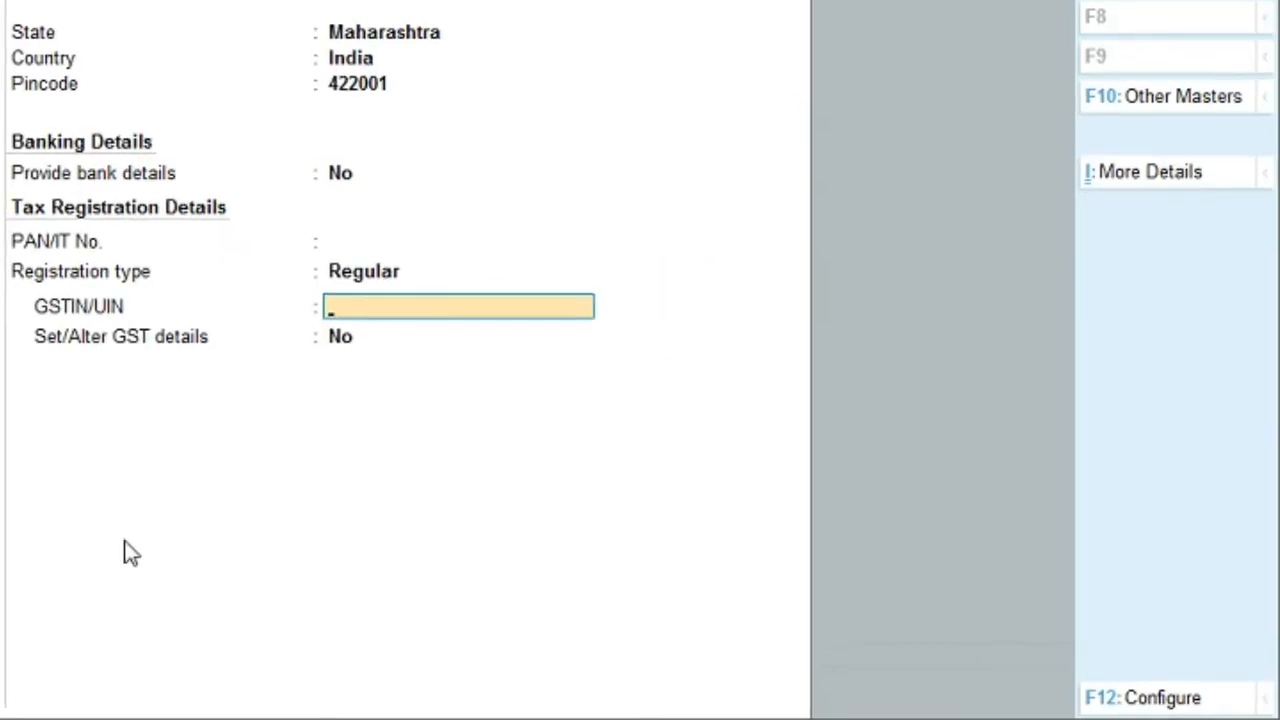
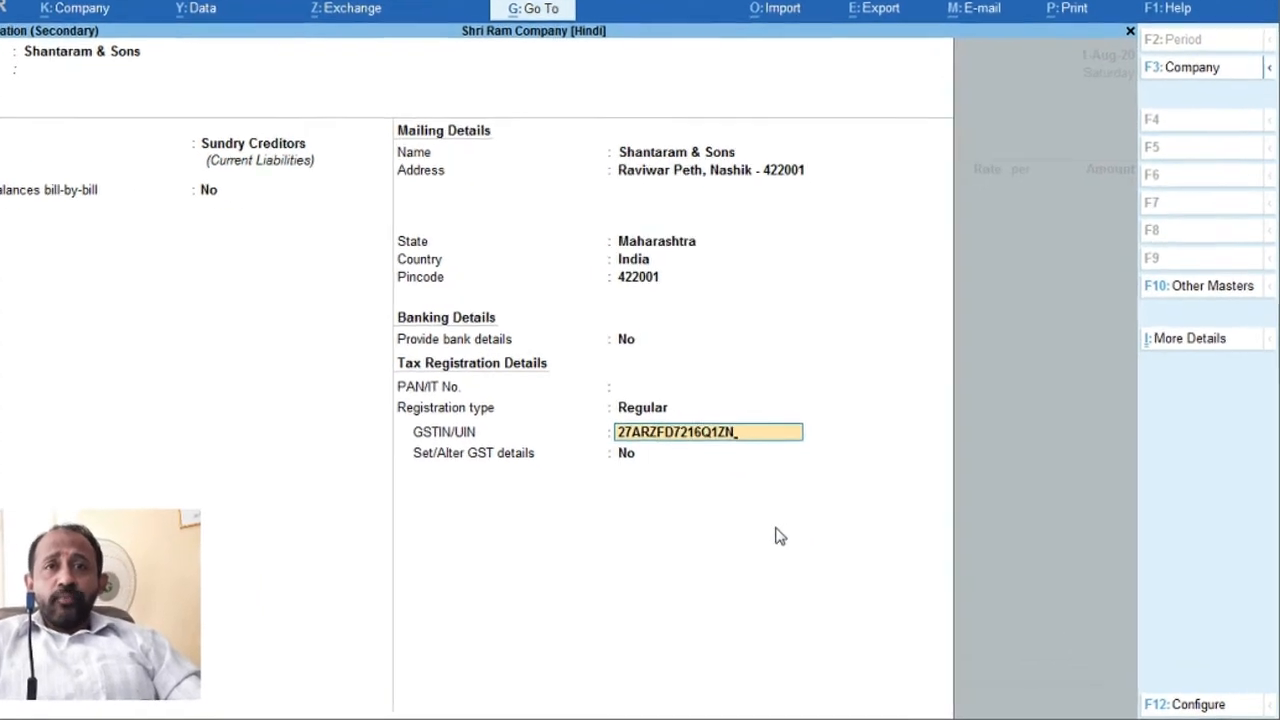
key("Return")
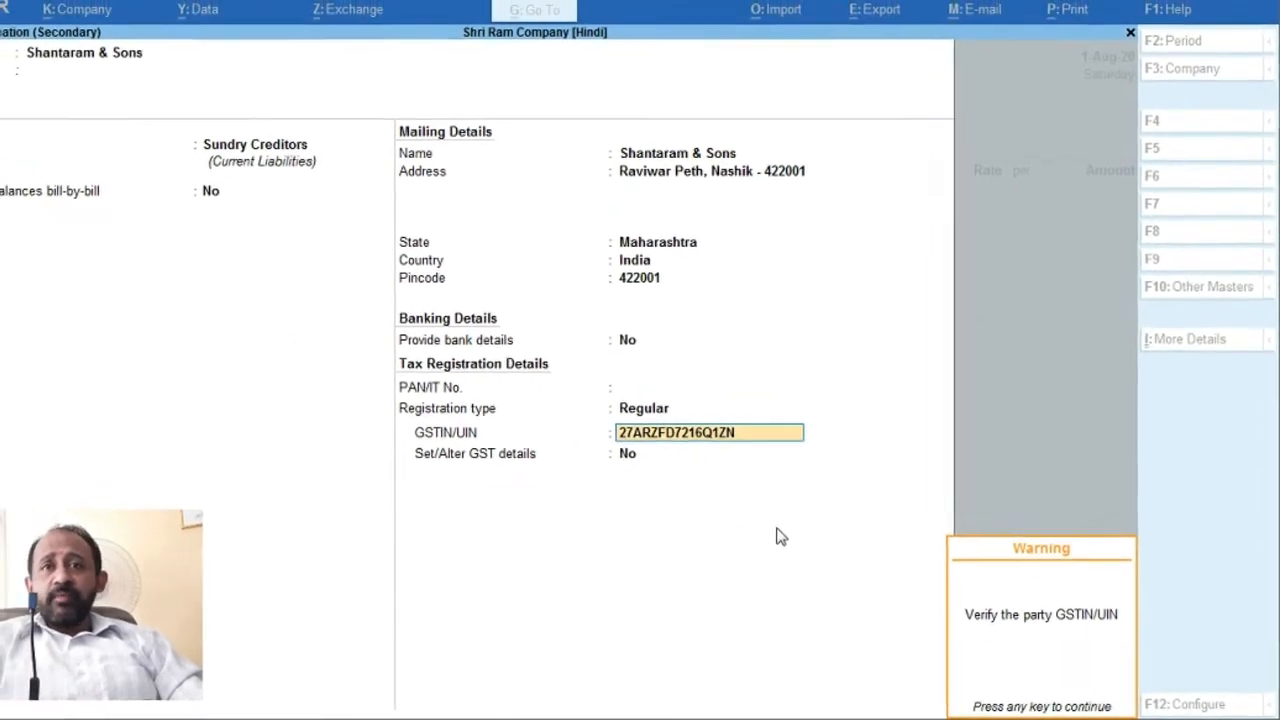
key("Return")
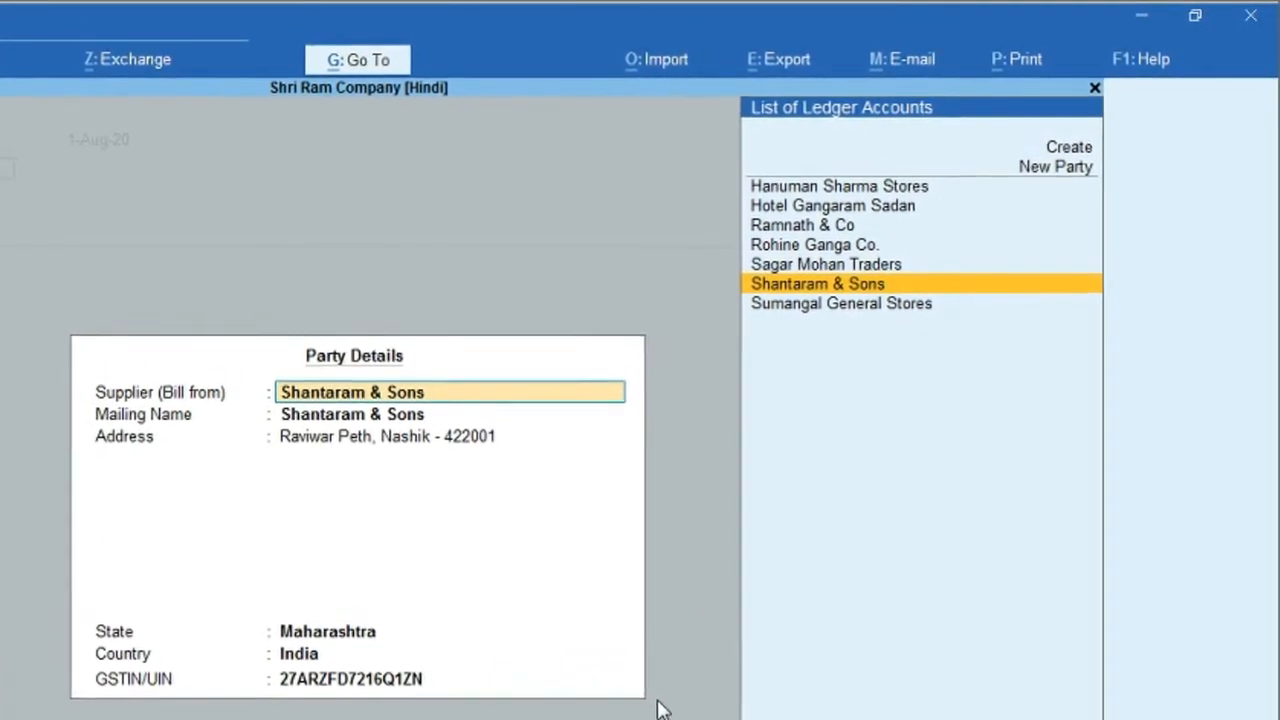
Step: Confirm Shantaram & Sons' party details on the purchase voucher
key("ctrl+a")
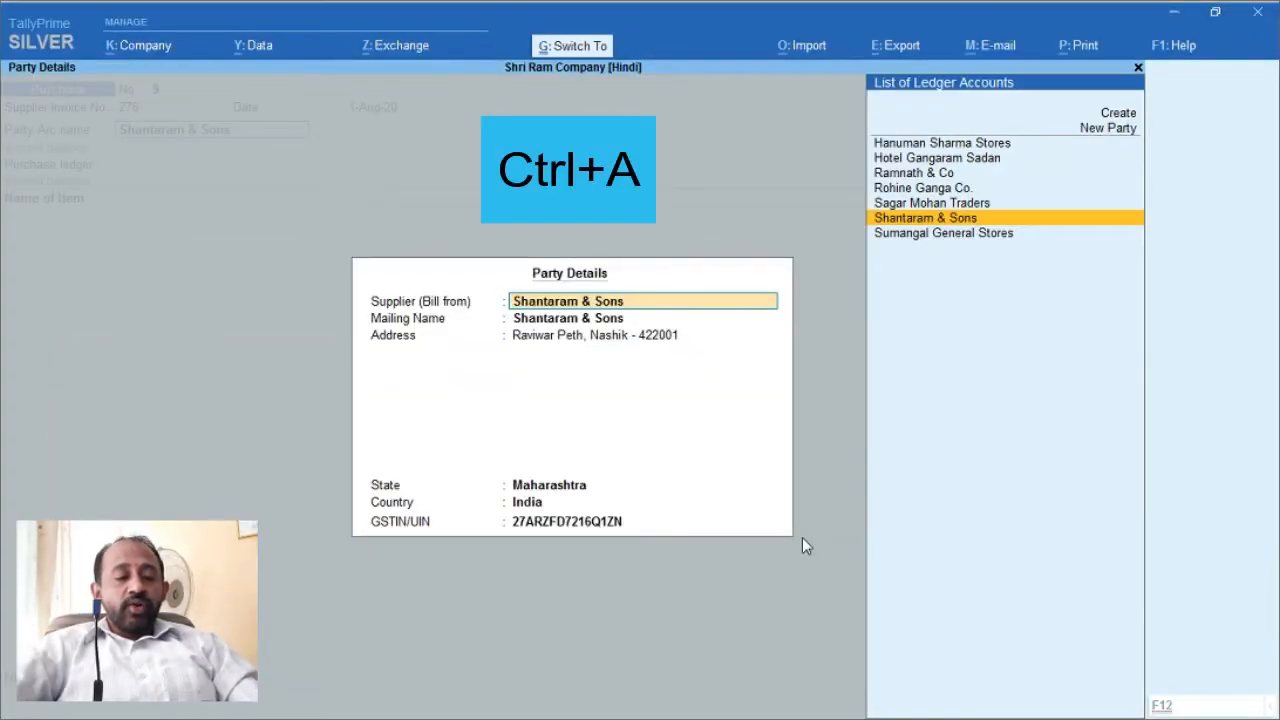
Step: Choose Purchas Exempt as the voucher's purchase ledger
key("ctrl+a")
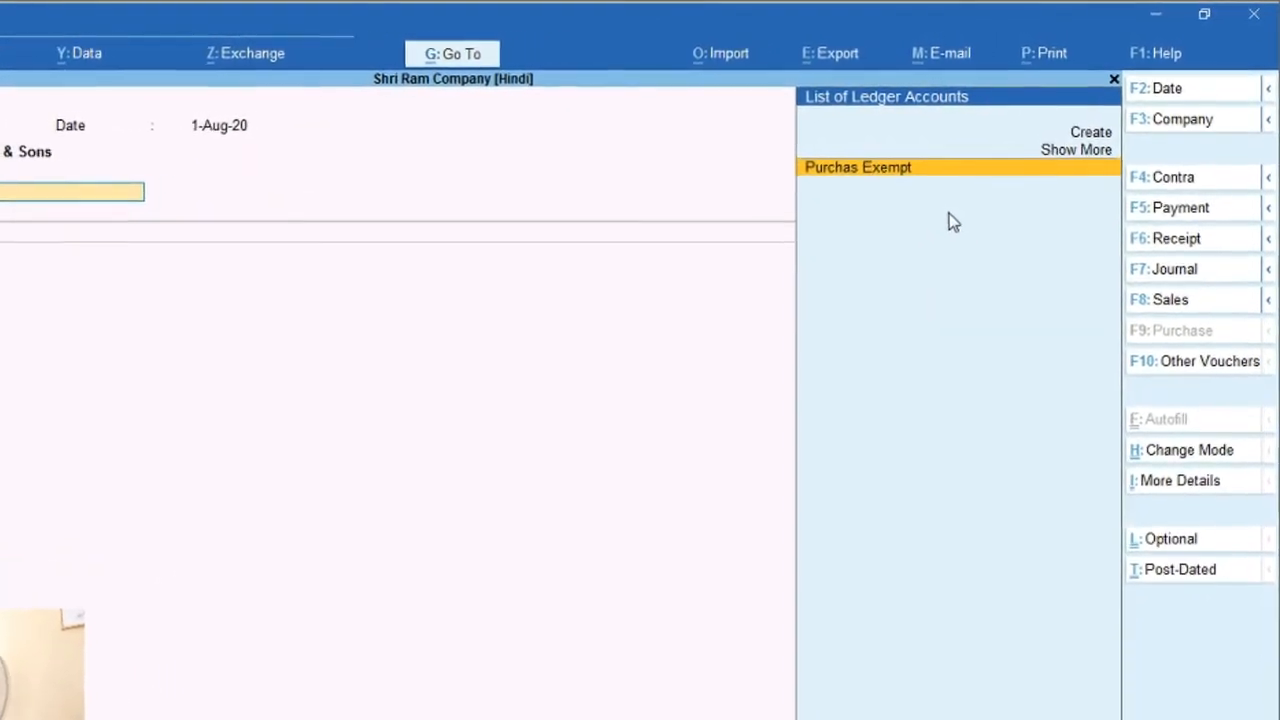
key("Up")
key("Up")
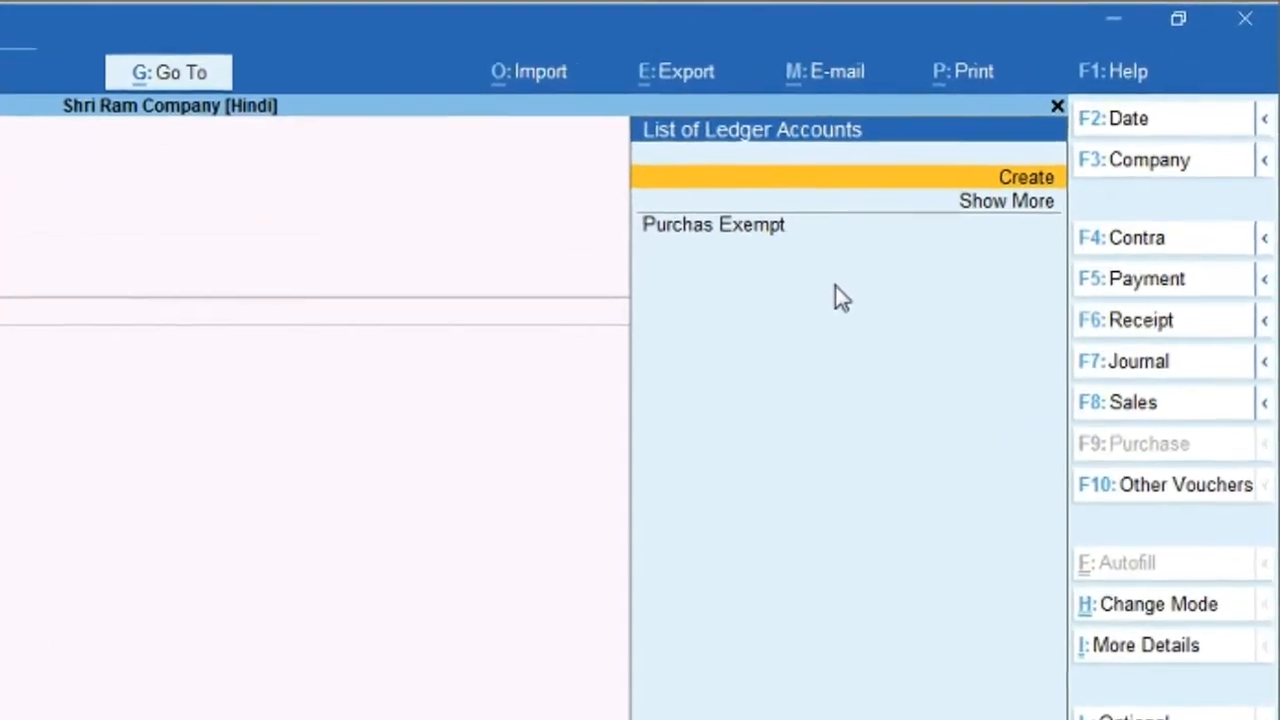
key("Down")
key("Down")
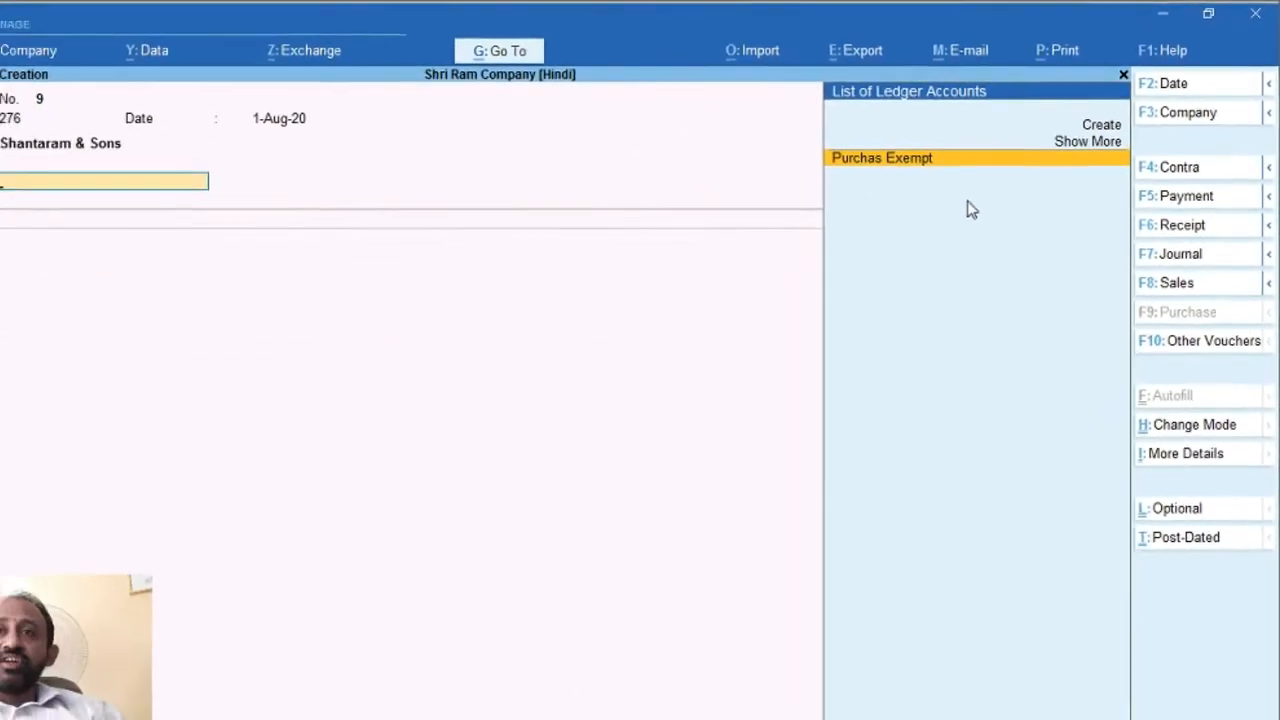
key("Return")
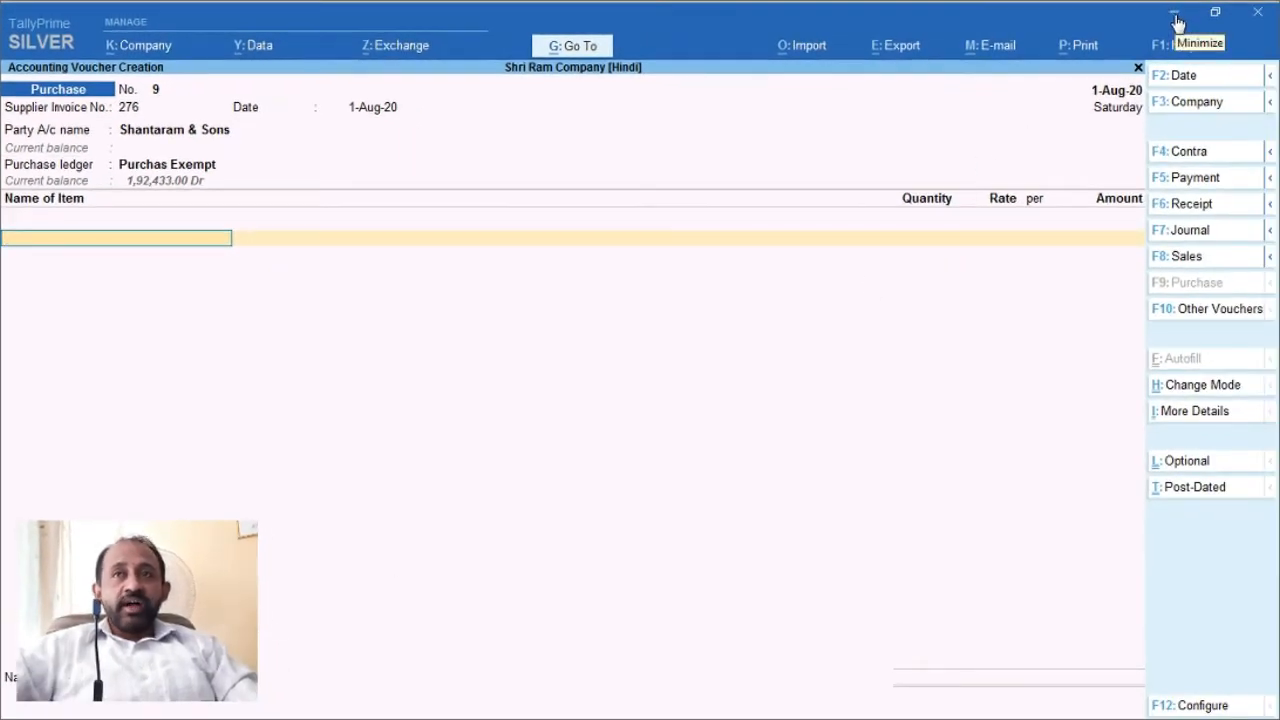
left_click(1176, 22)
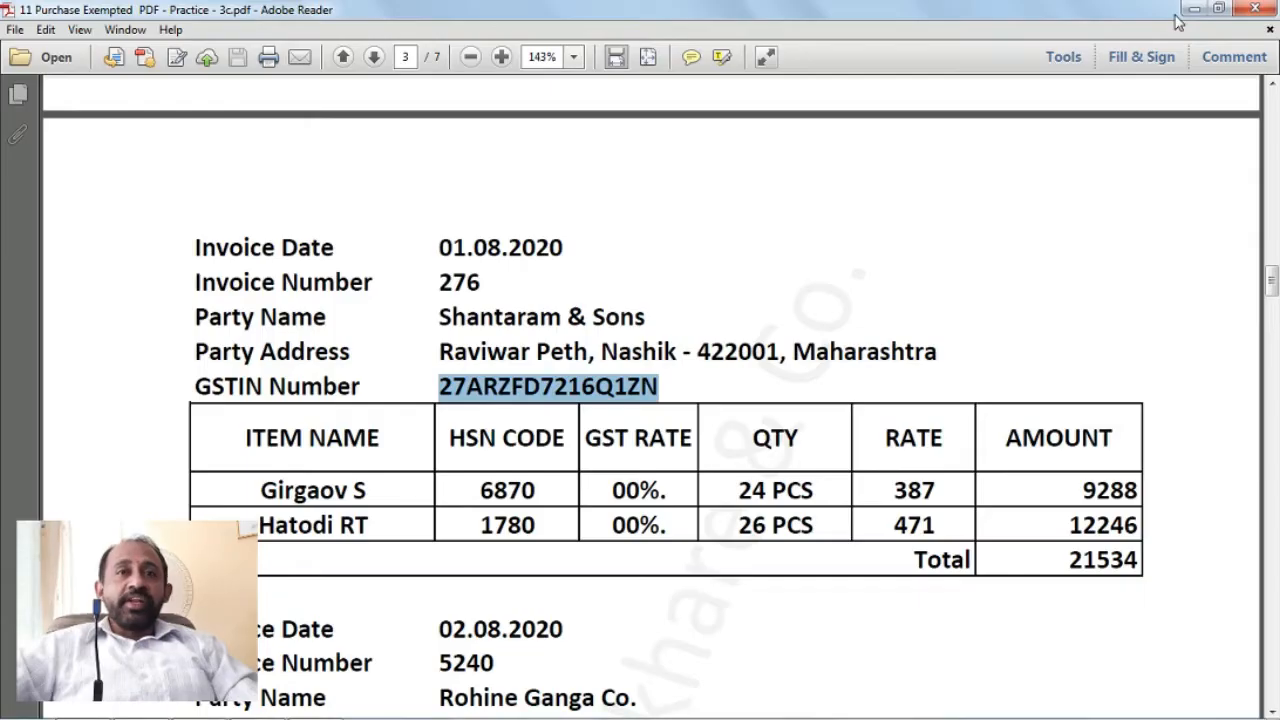
Step: Copy the item name 'Girgaov S' from invoice 276 in Adobe Reader, clearing stray selections
left_click(427, 460)
left_click(1081, 239)
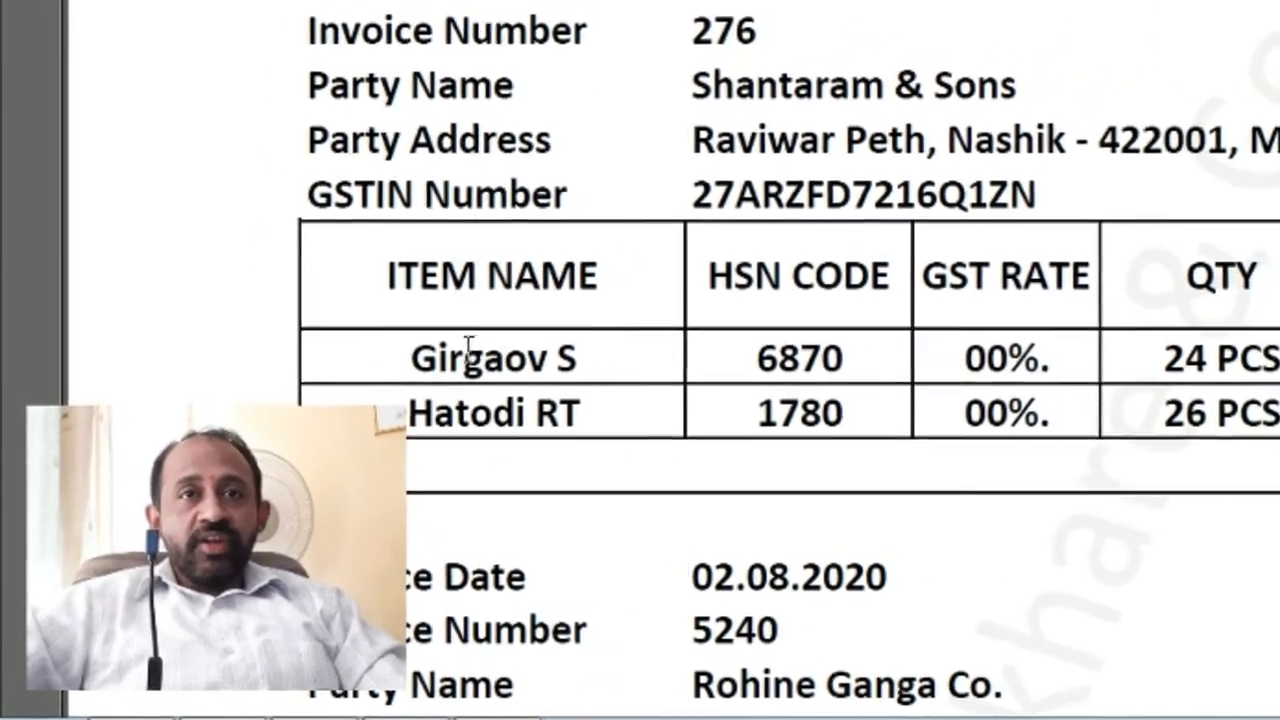
left_click_drag(398, 370, 557, 370)
key("ctrl+c")
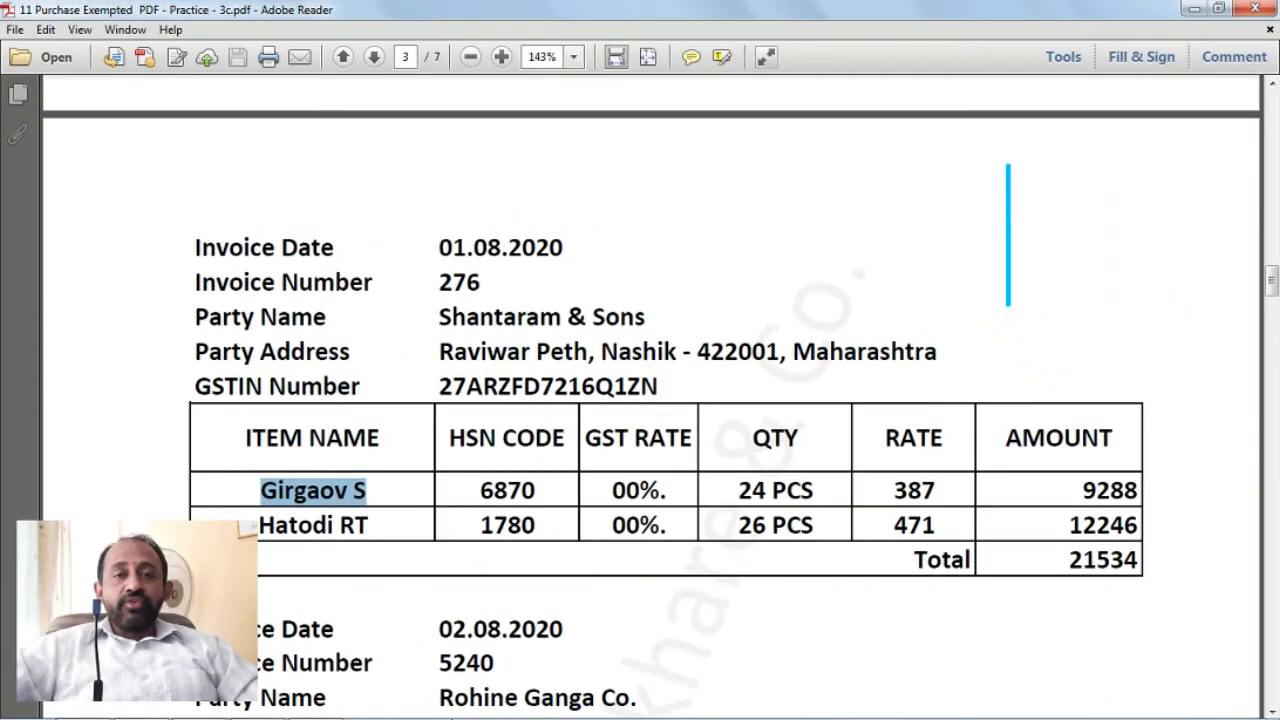
mouse_move(418, 715)
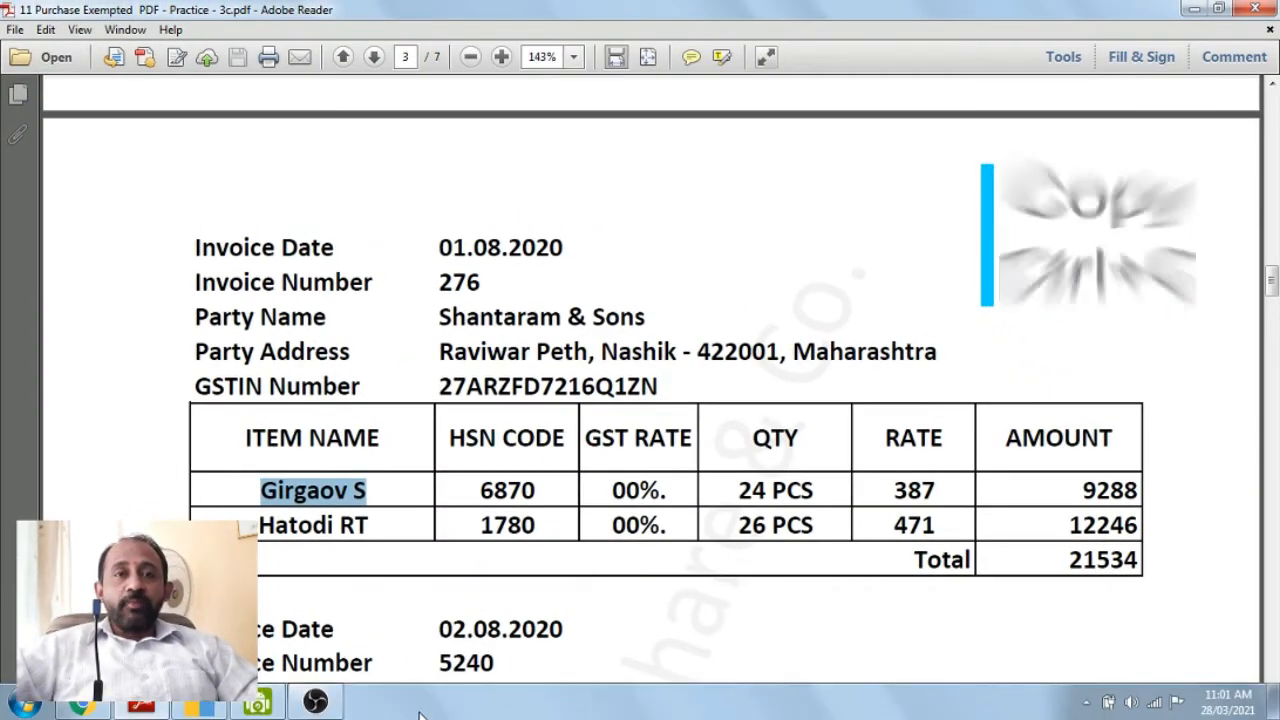
left_click(520, 593)
left_click(1120, 310)
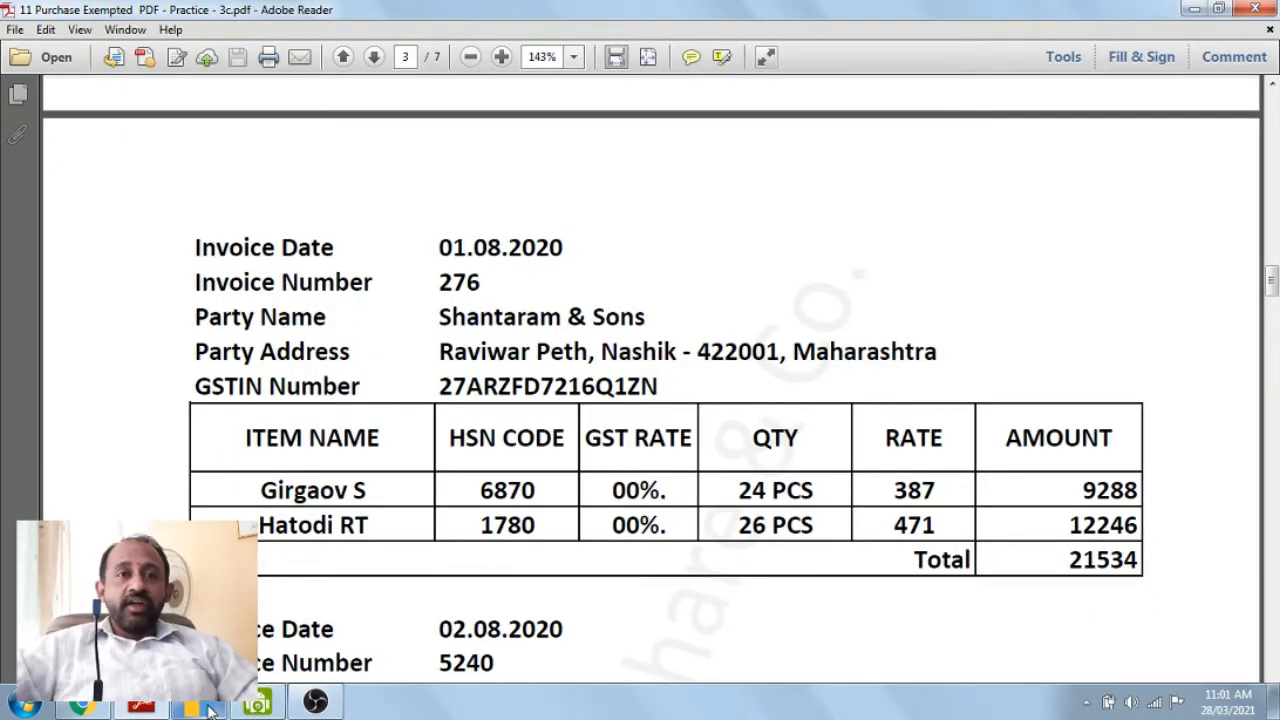
Step: Back in TallyPrime's purchase voucher, open a blank Stock Item Creation screen from the item list
left_click(210, 708)
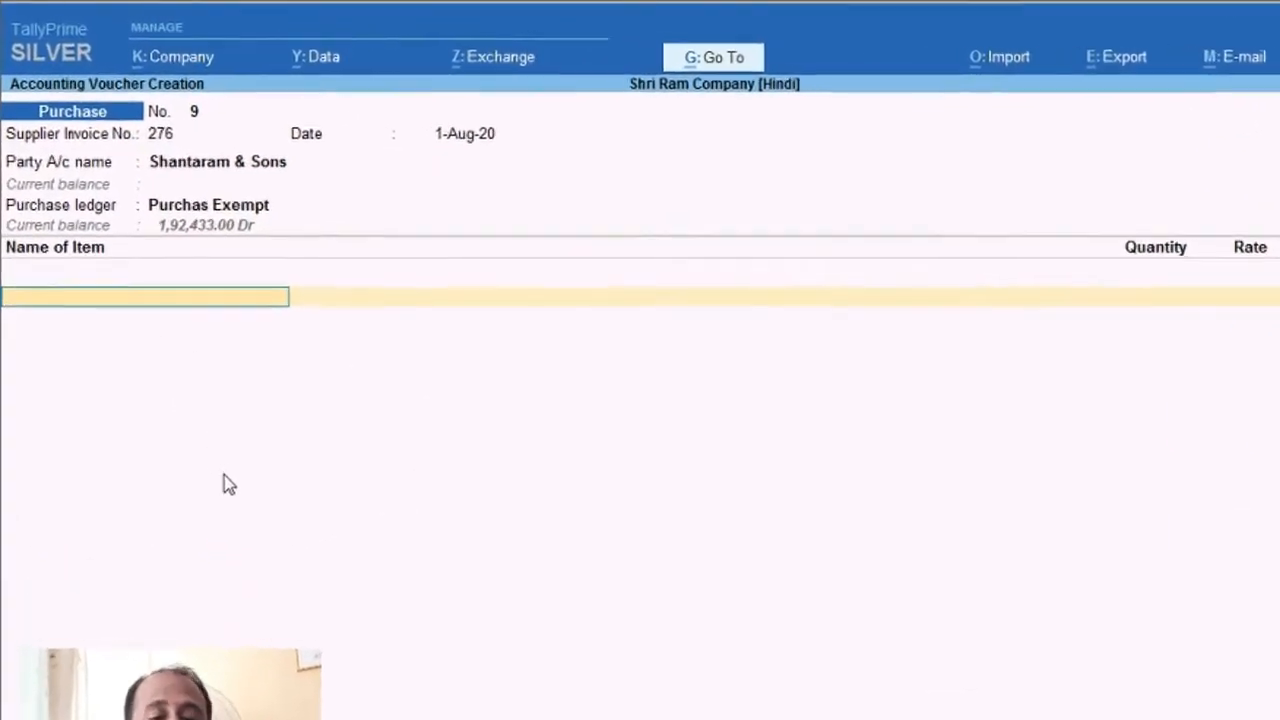
type("M")
key("BackSpace")
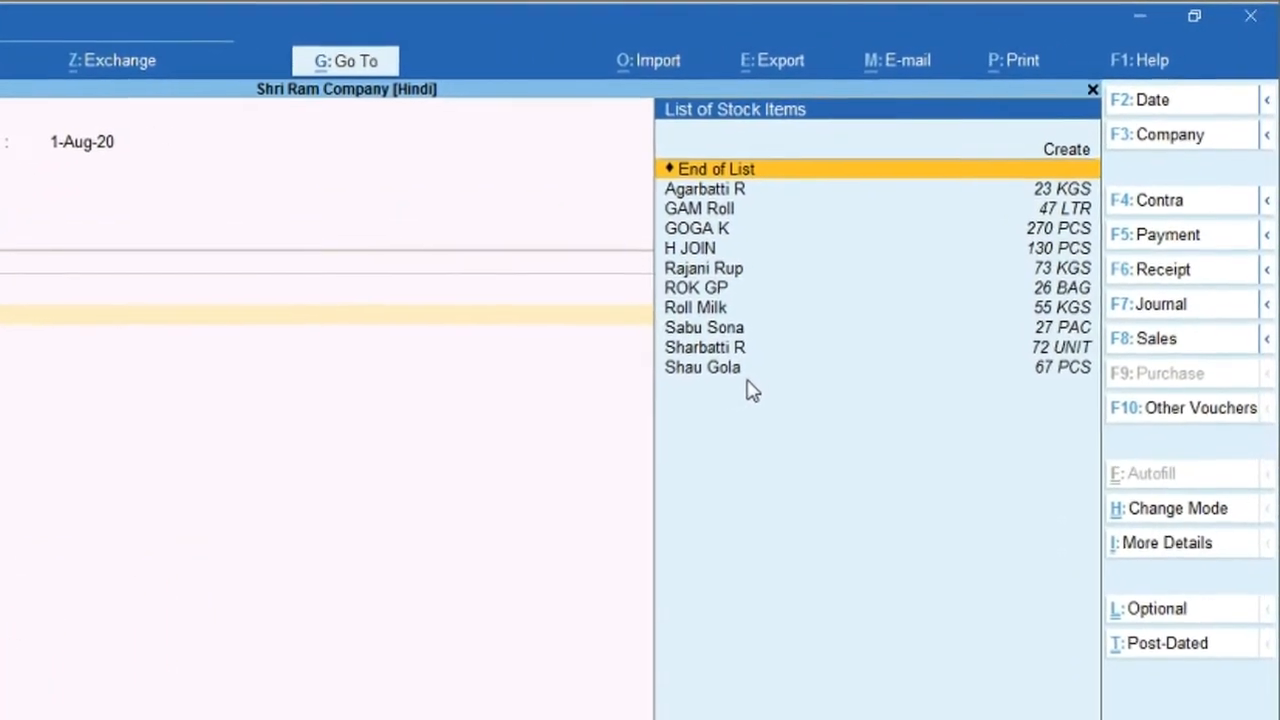
key("Up")
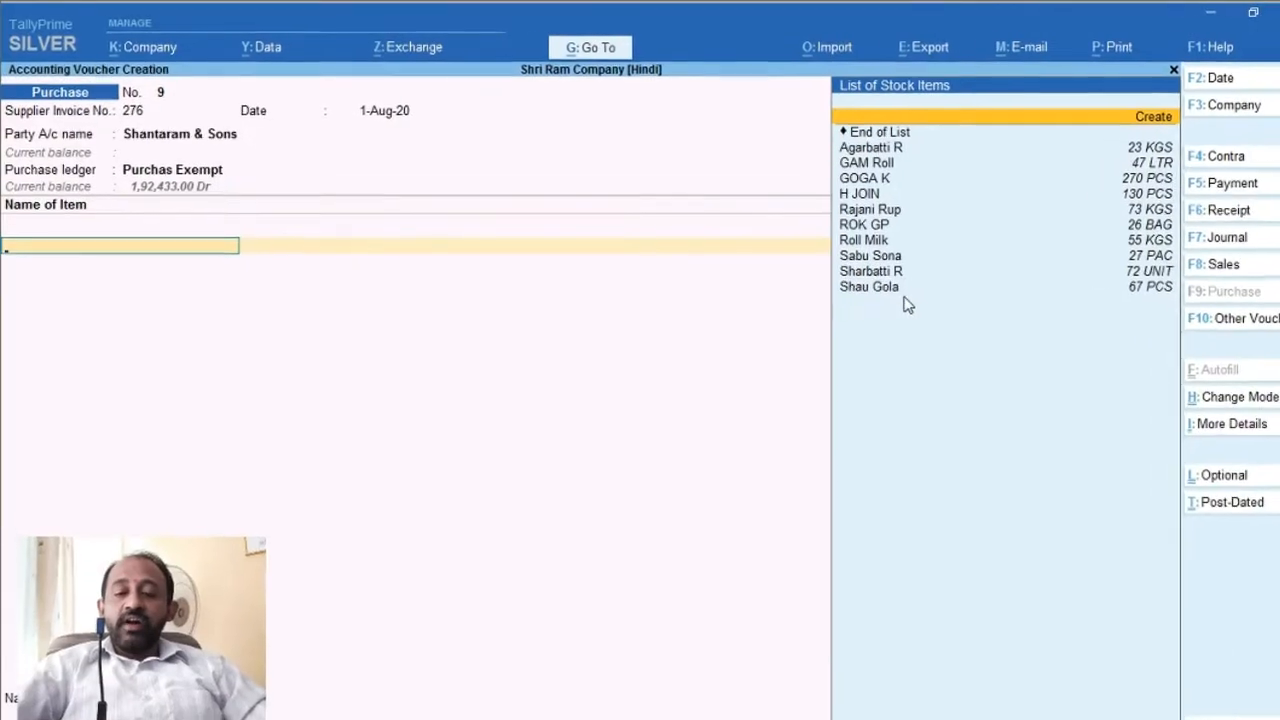
key("Return")
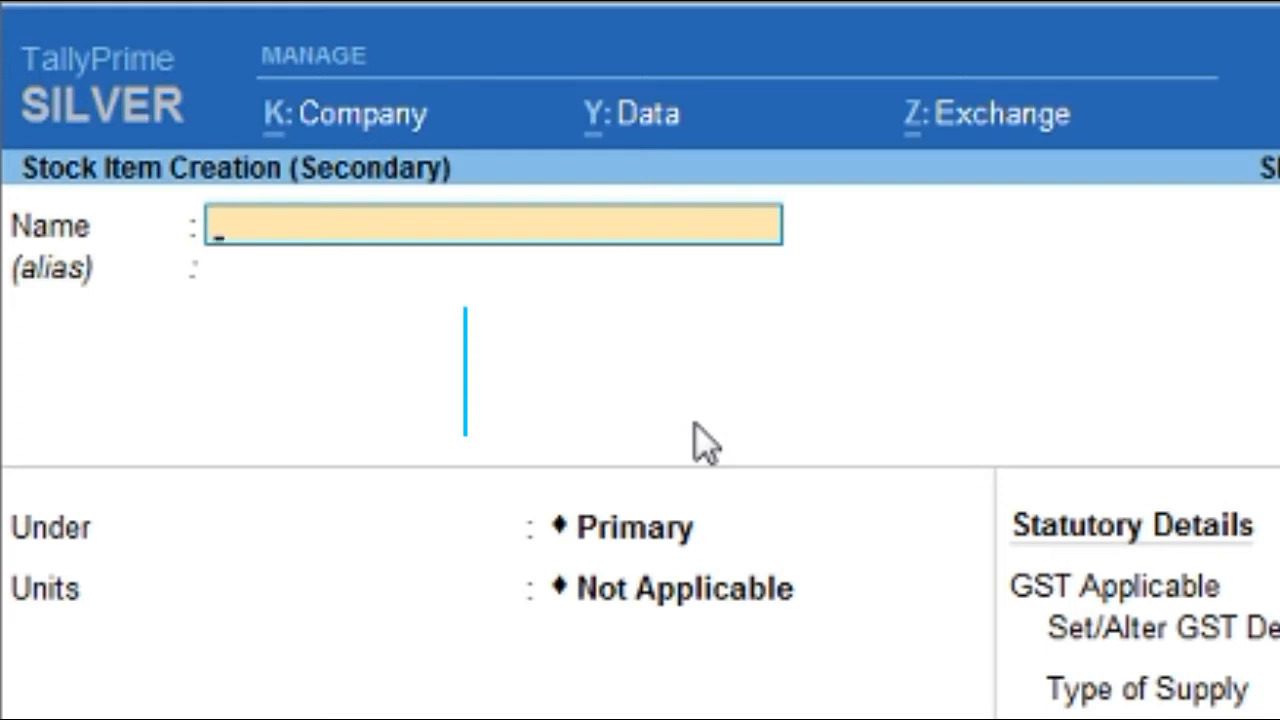
Step: Paste 'Girgaov S' as the new stock item's name and place it under Items @ 00 %
key("ctrl+v")
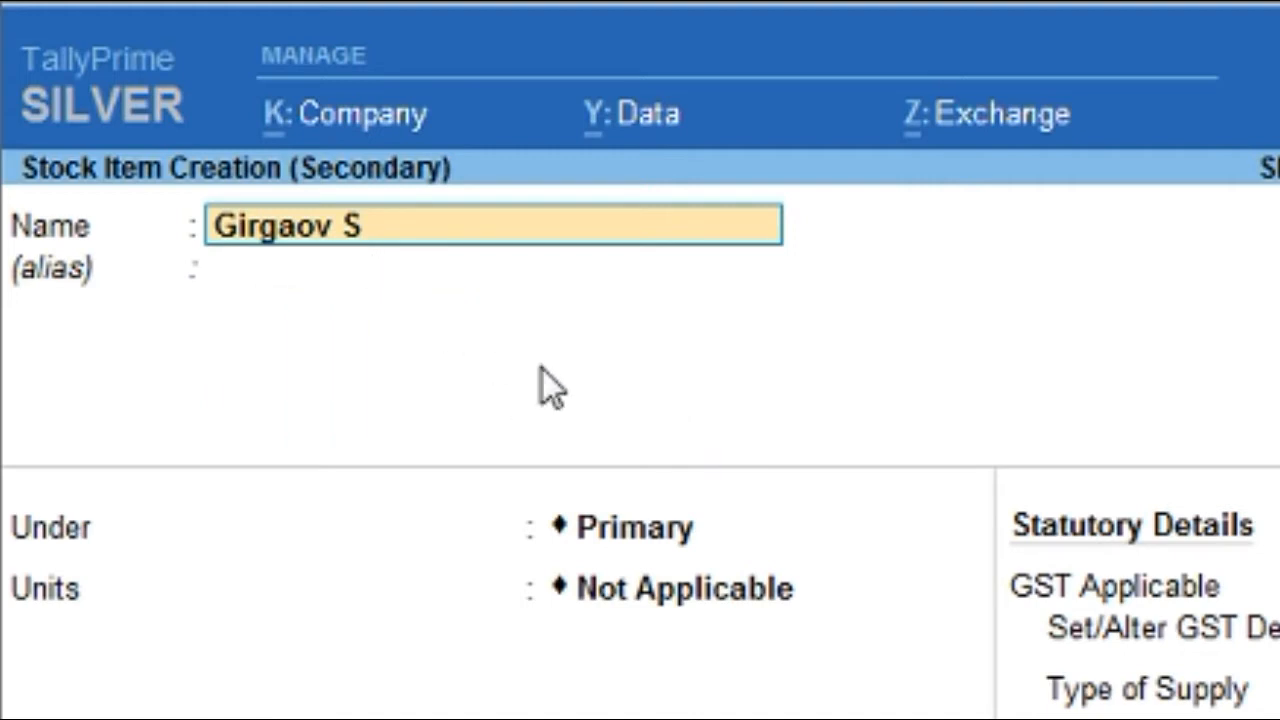
key("Return")
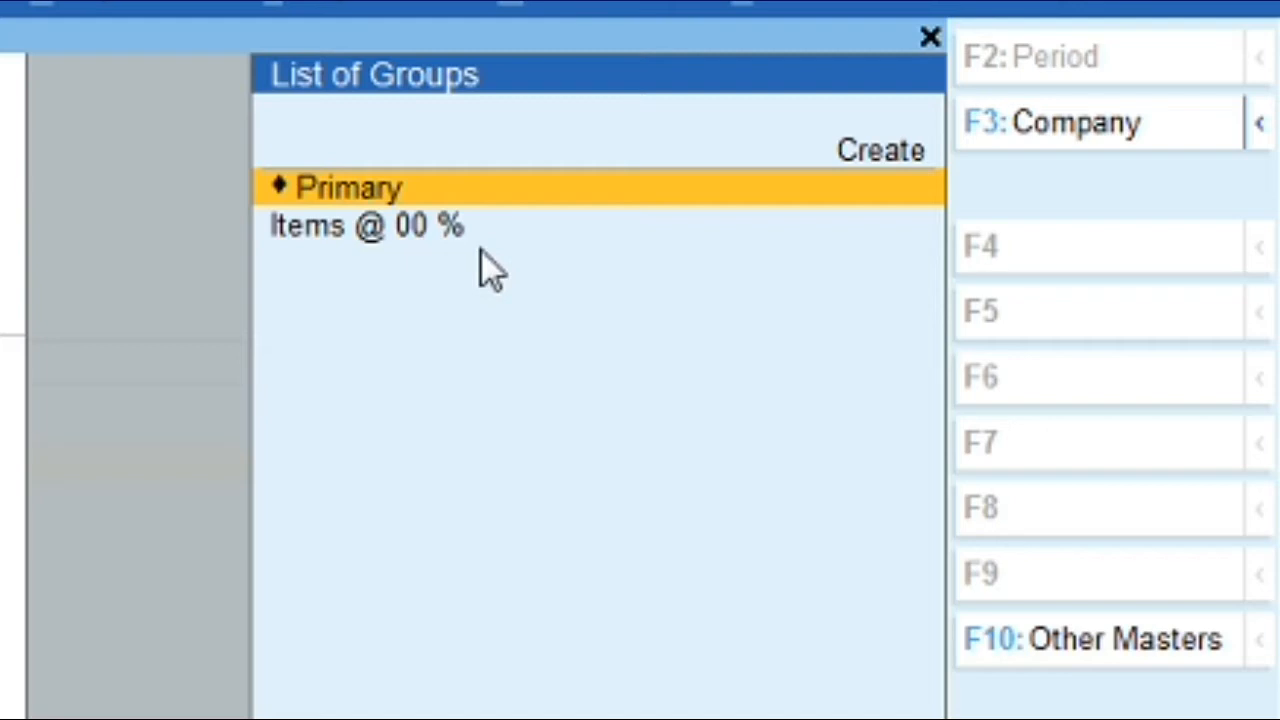
key("Down")
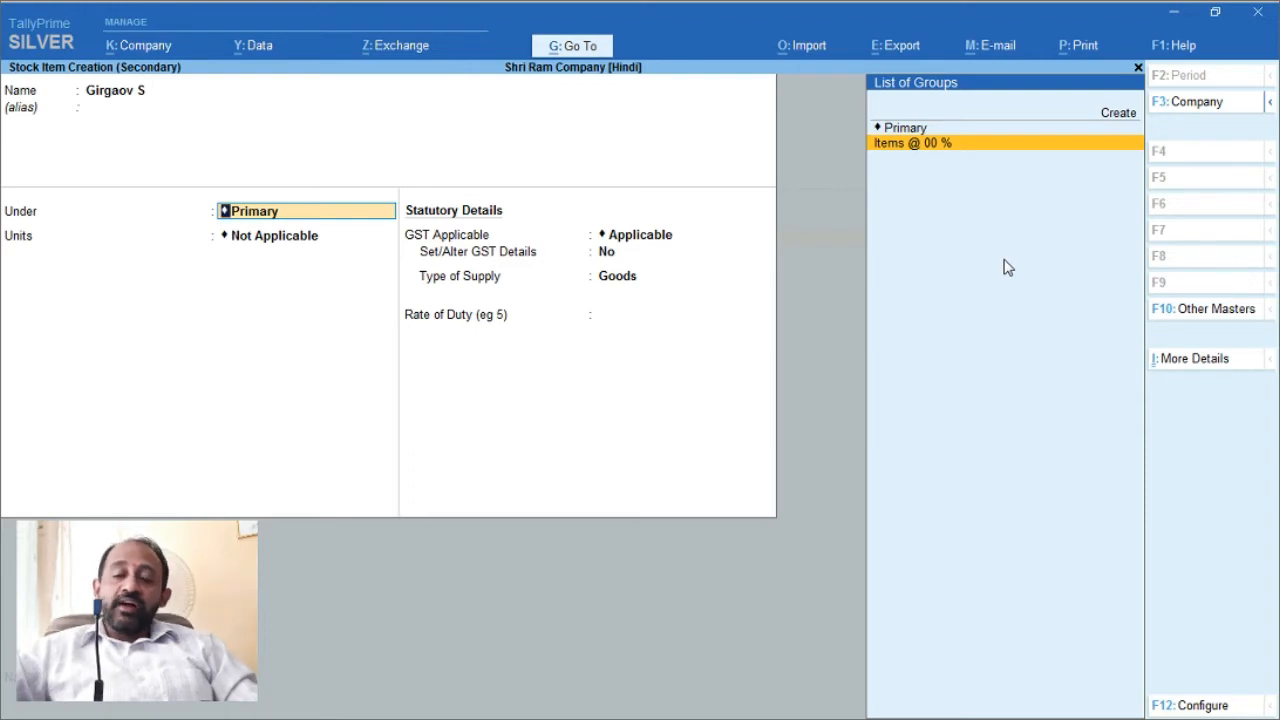
key("Up")
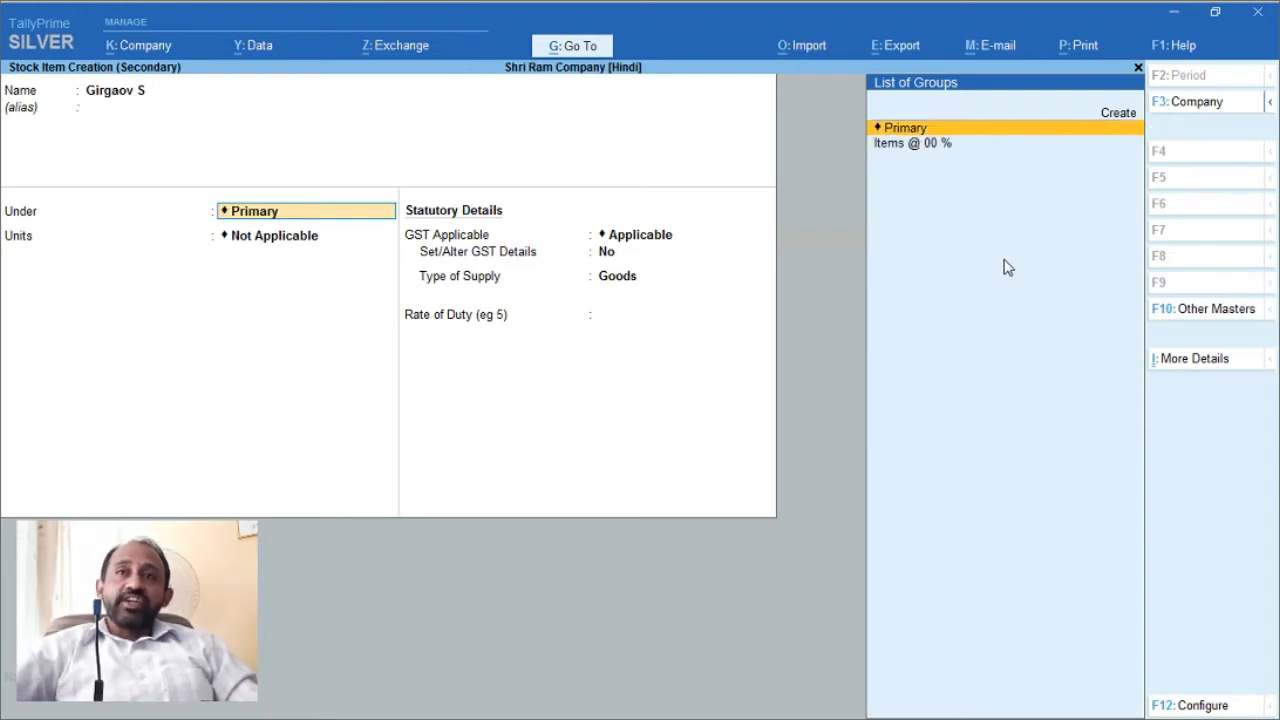
key("Up")
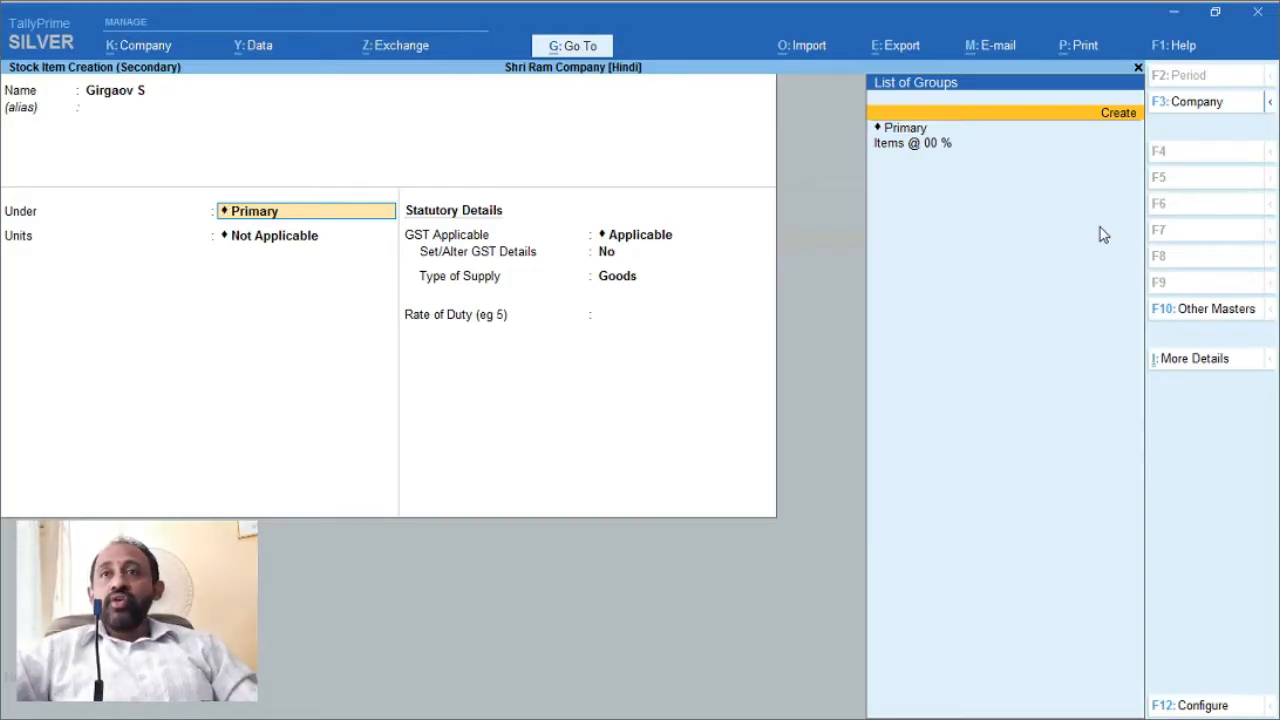
key("Down")
key("Down")
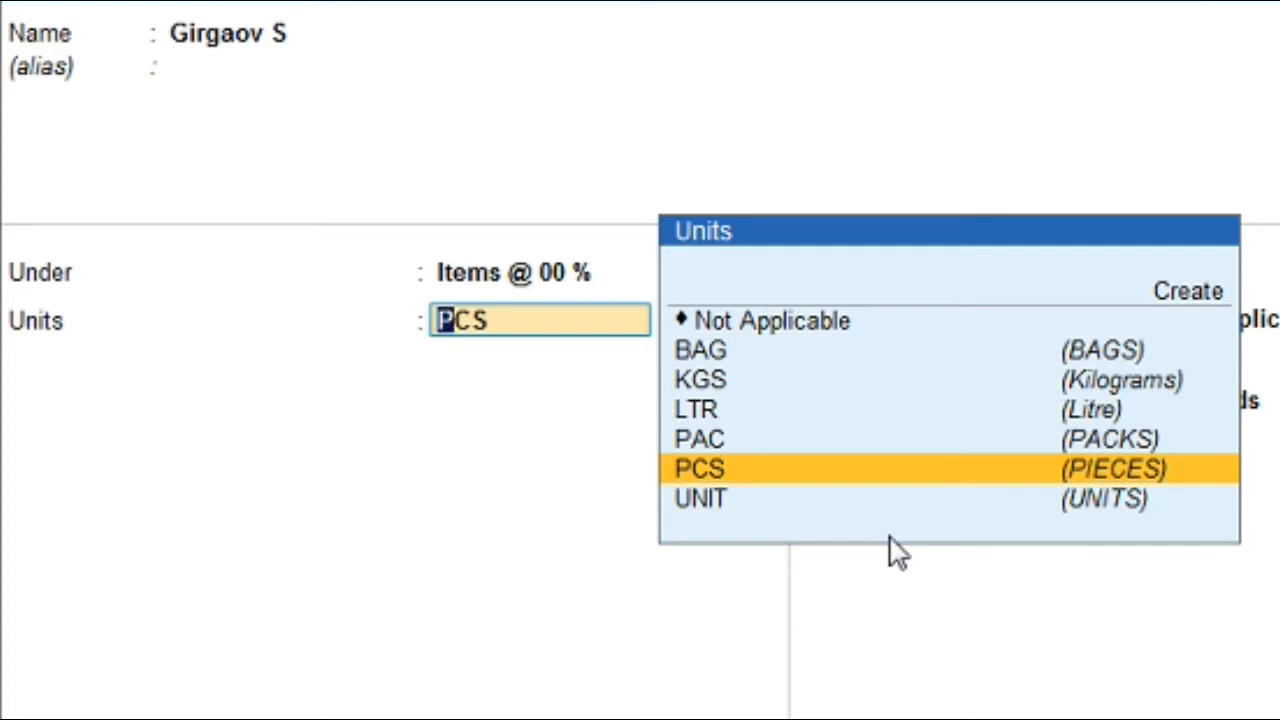
Step: Give Girgaov S the unit PCS and answer Y to Set/Alter GST Details
key("Up")
key("Up")
key("Up")
key("Up")
key("Up")
key("Up")
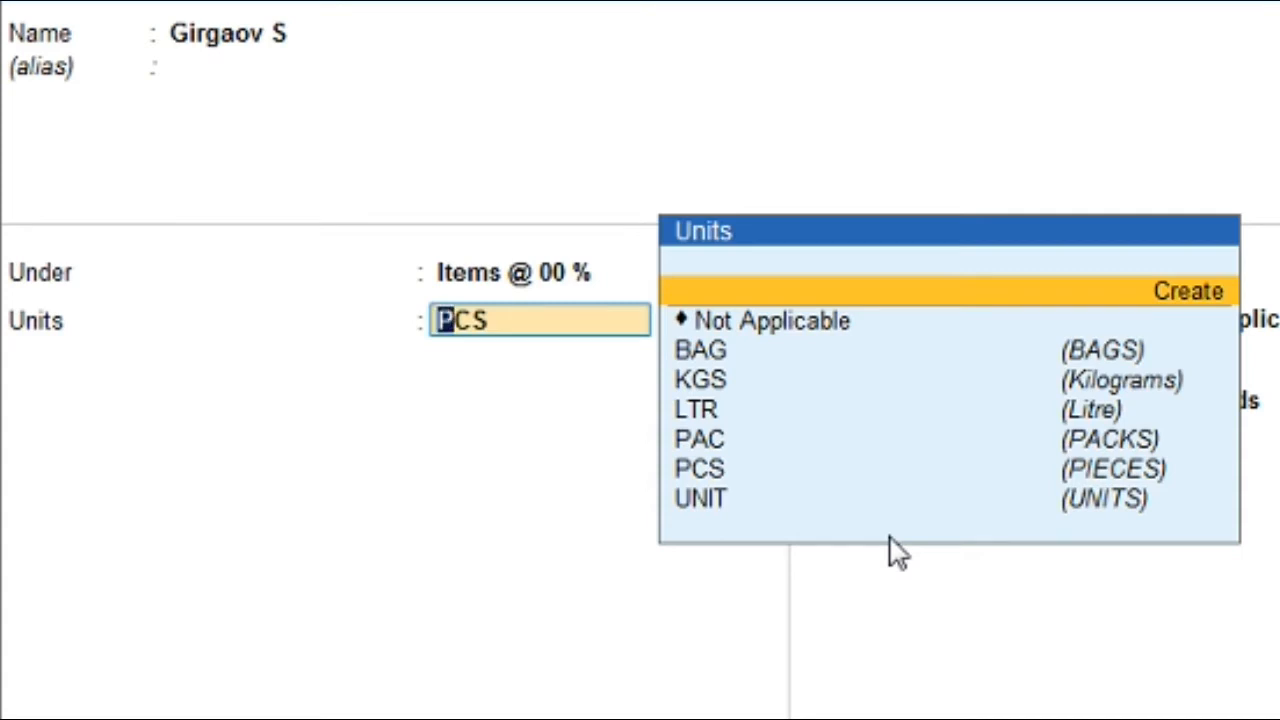
key("Down")
key("Down")
key("Down")
key("Down")
key("Down")
key("Down")
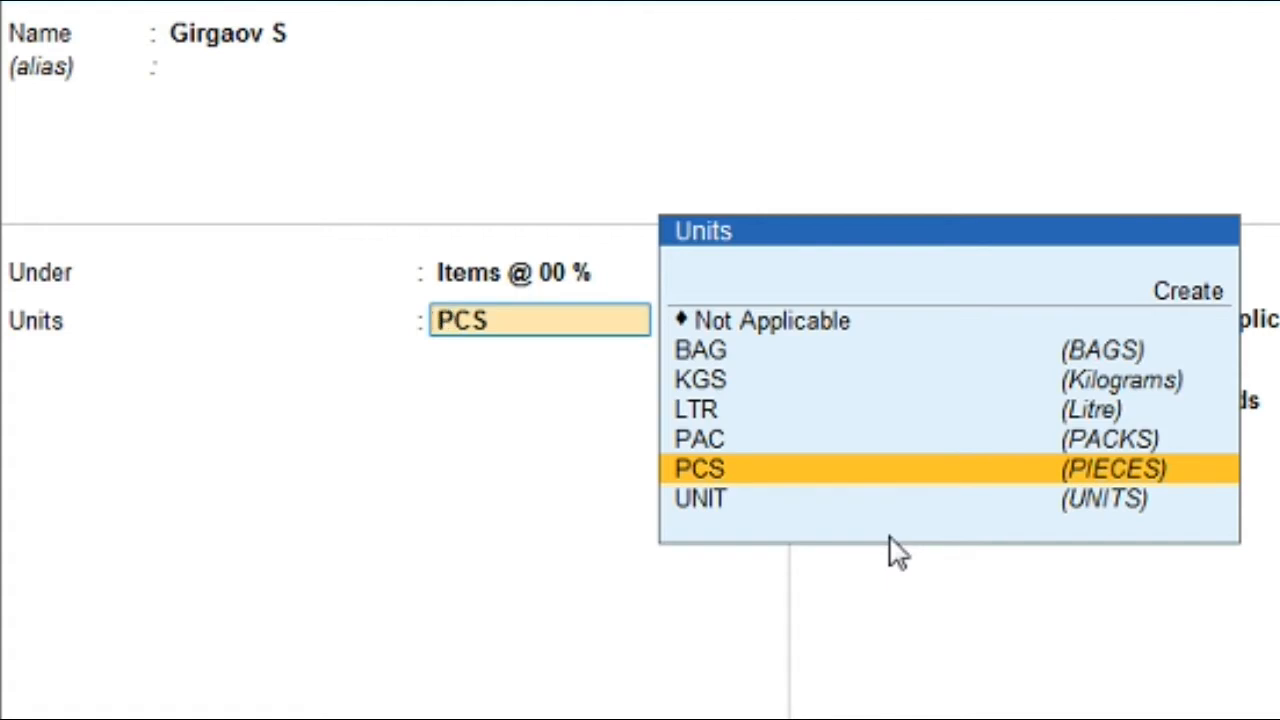
key("Return")
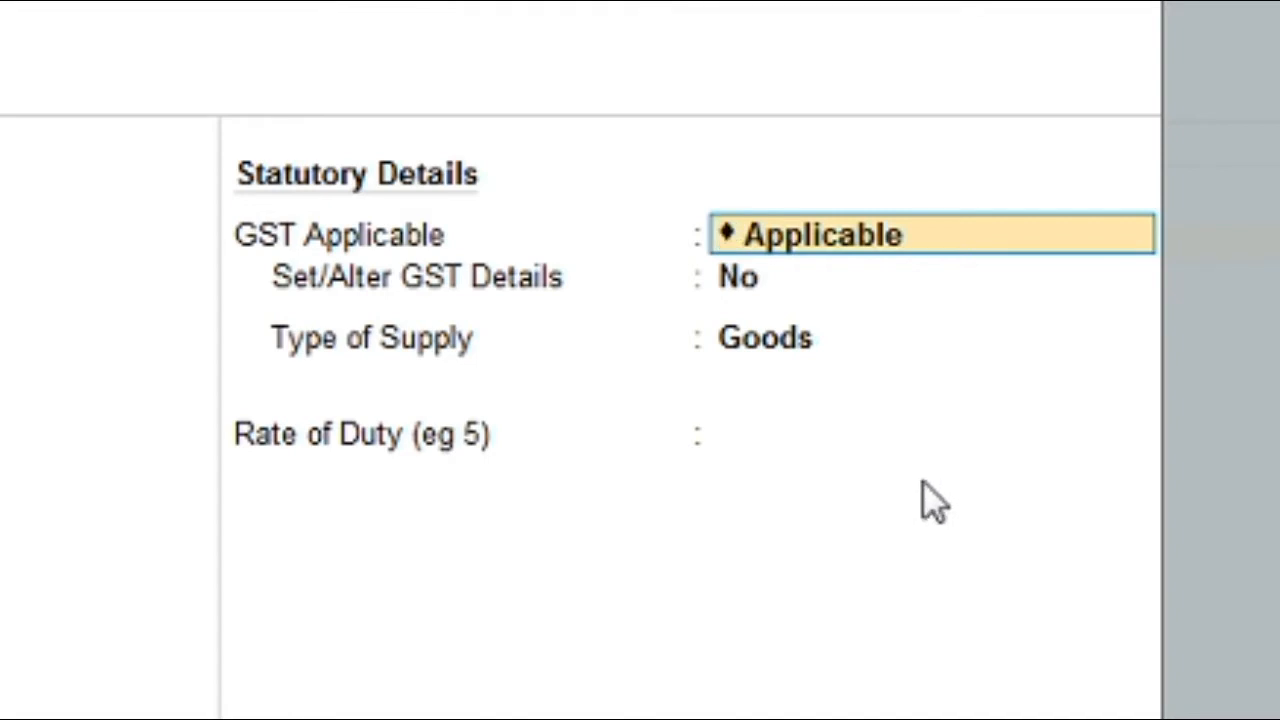
key("Return")
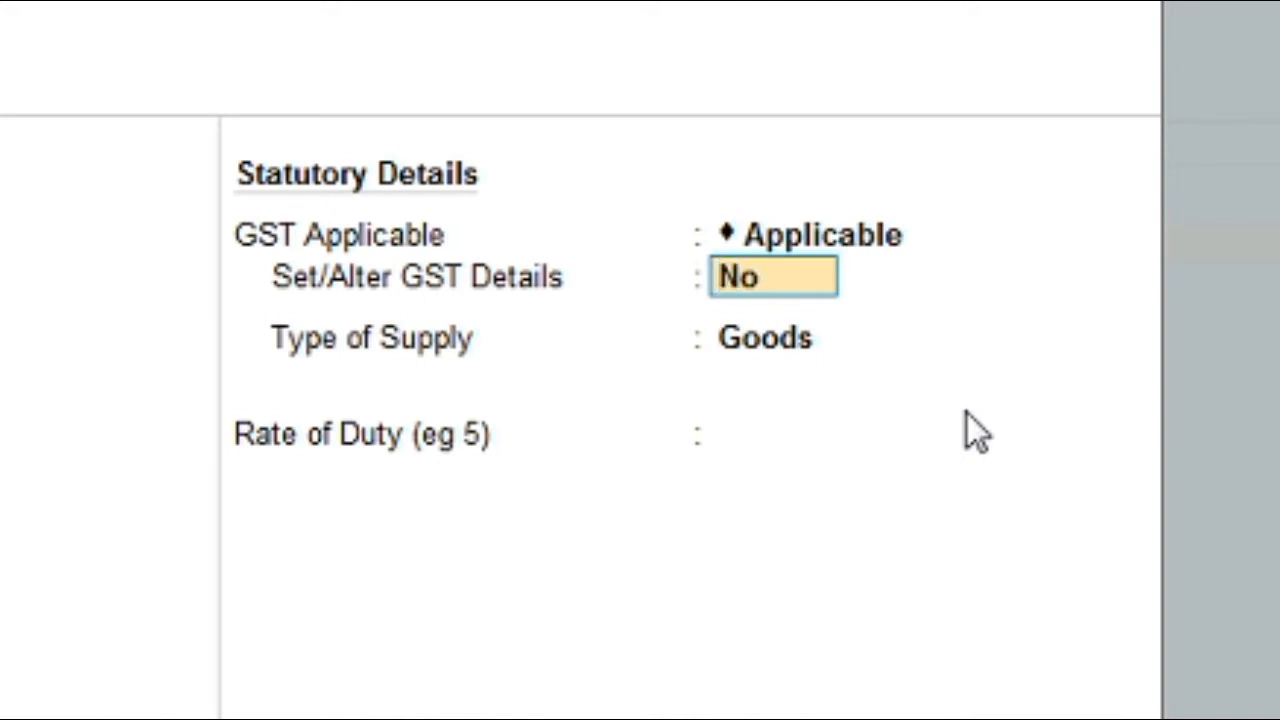
type("y")
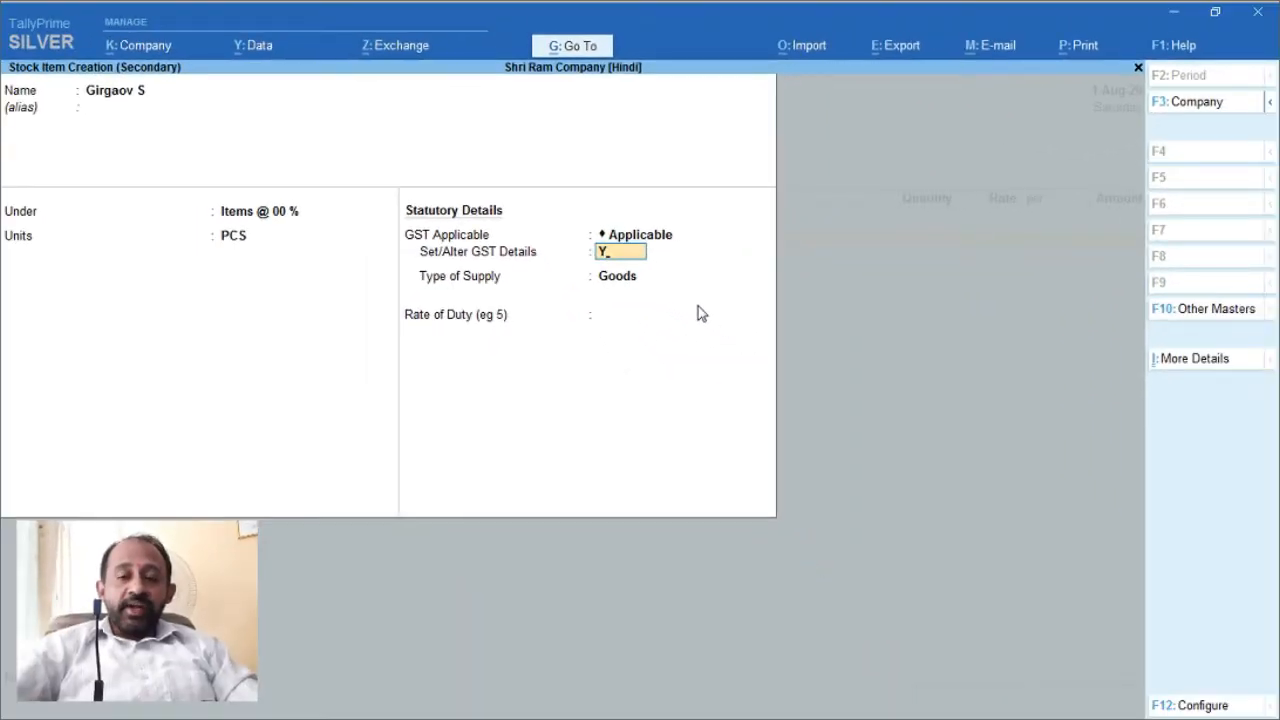
key("Return")
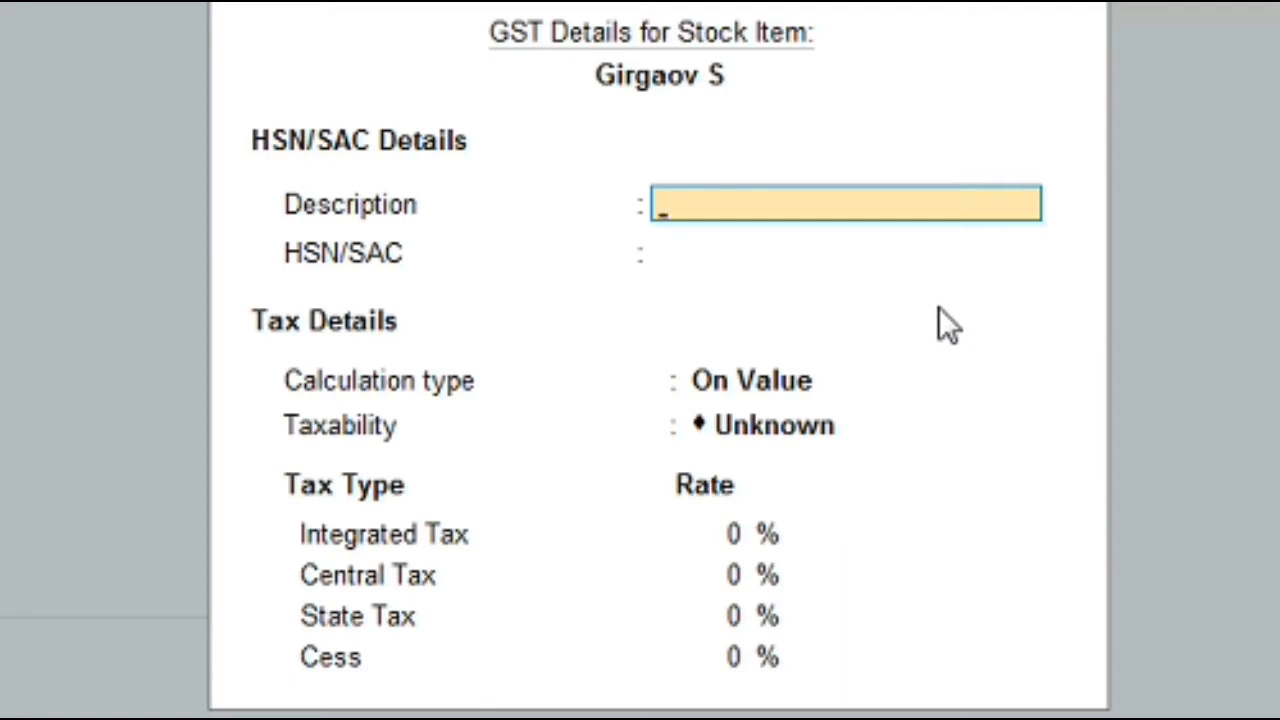
key("Return")
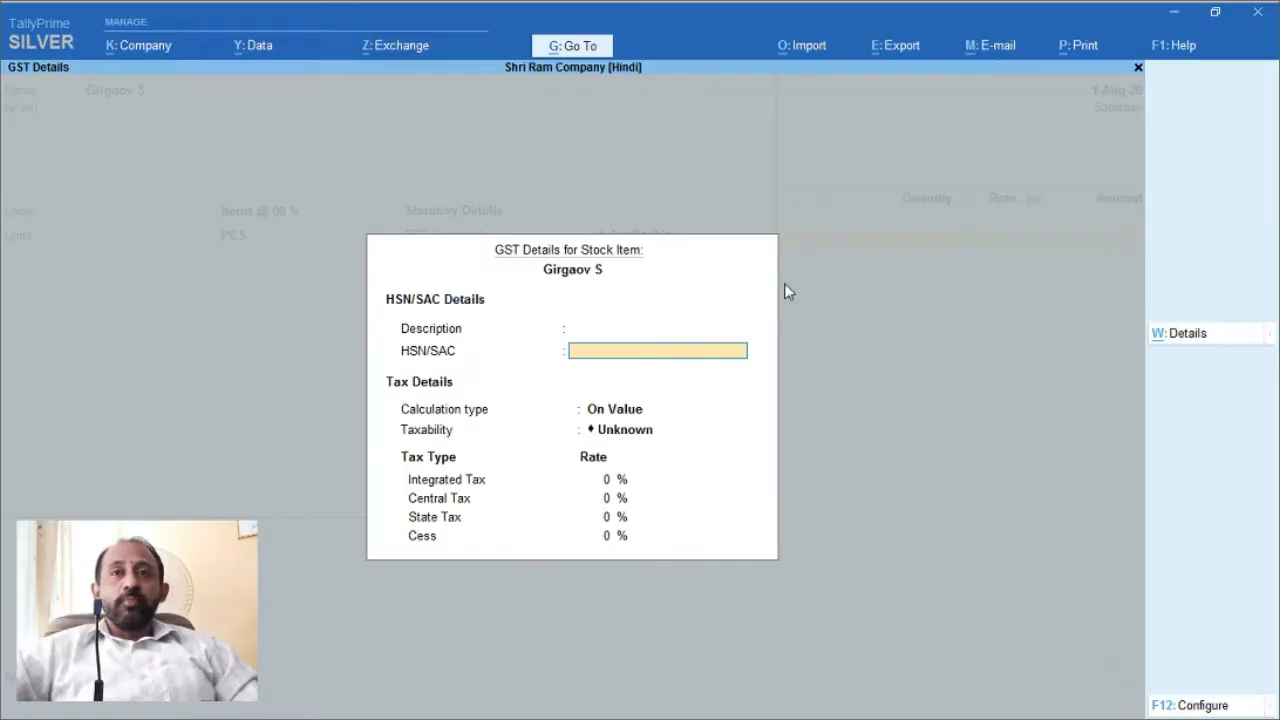
Step: Copy Girgaov S's HSN code 6870 from invoice 276, then return to TallyPrime
left_click(1175, 16)
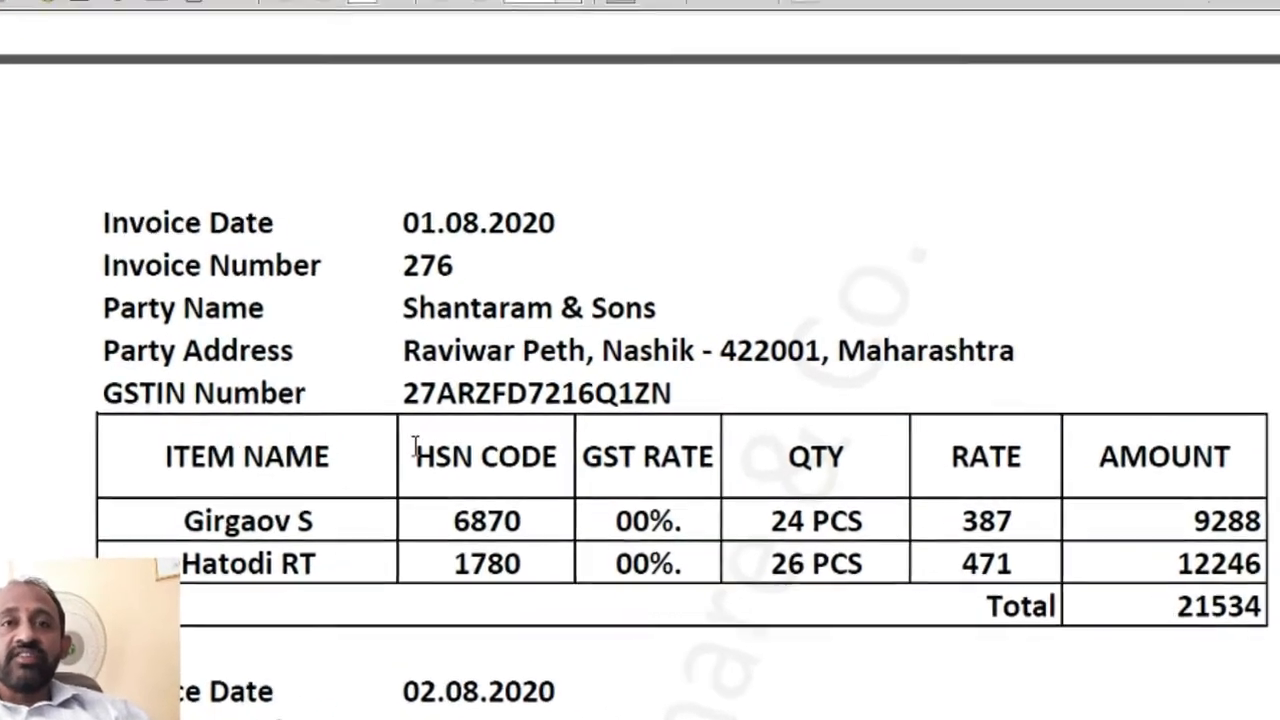
left_click_drag(452, 521, 525, 521)
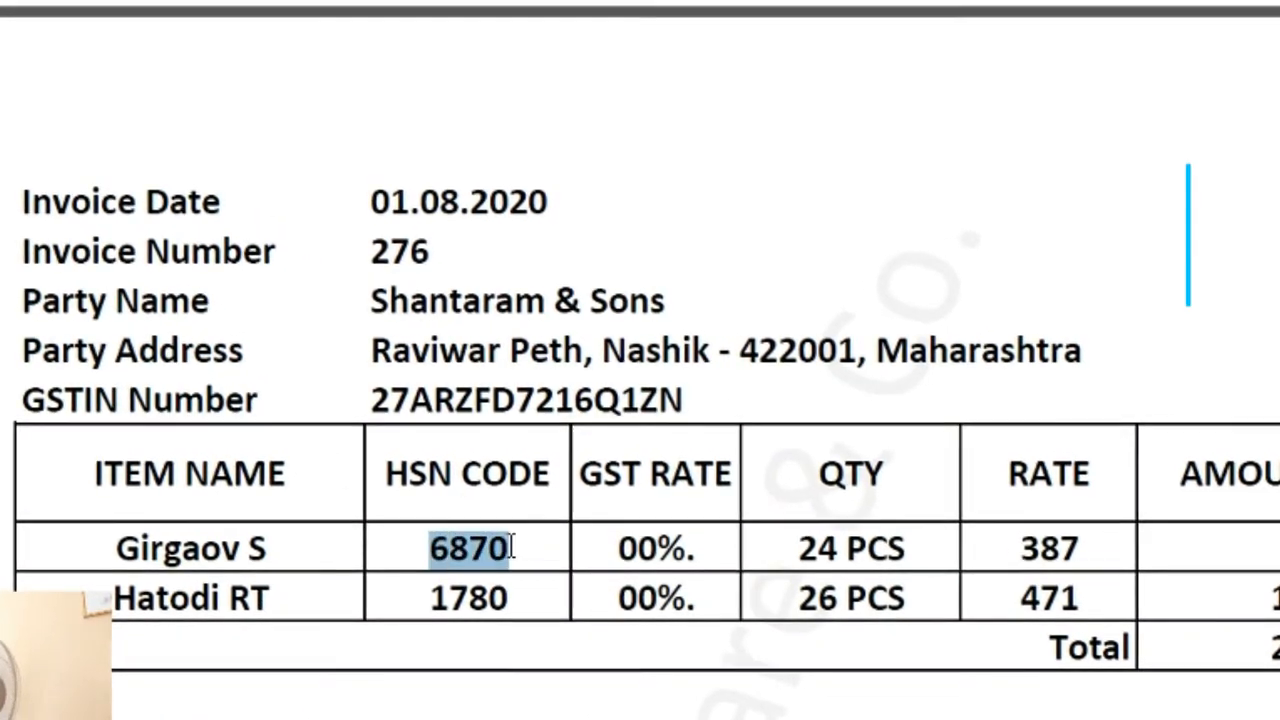
key("ctrl+c")
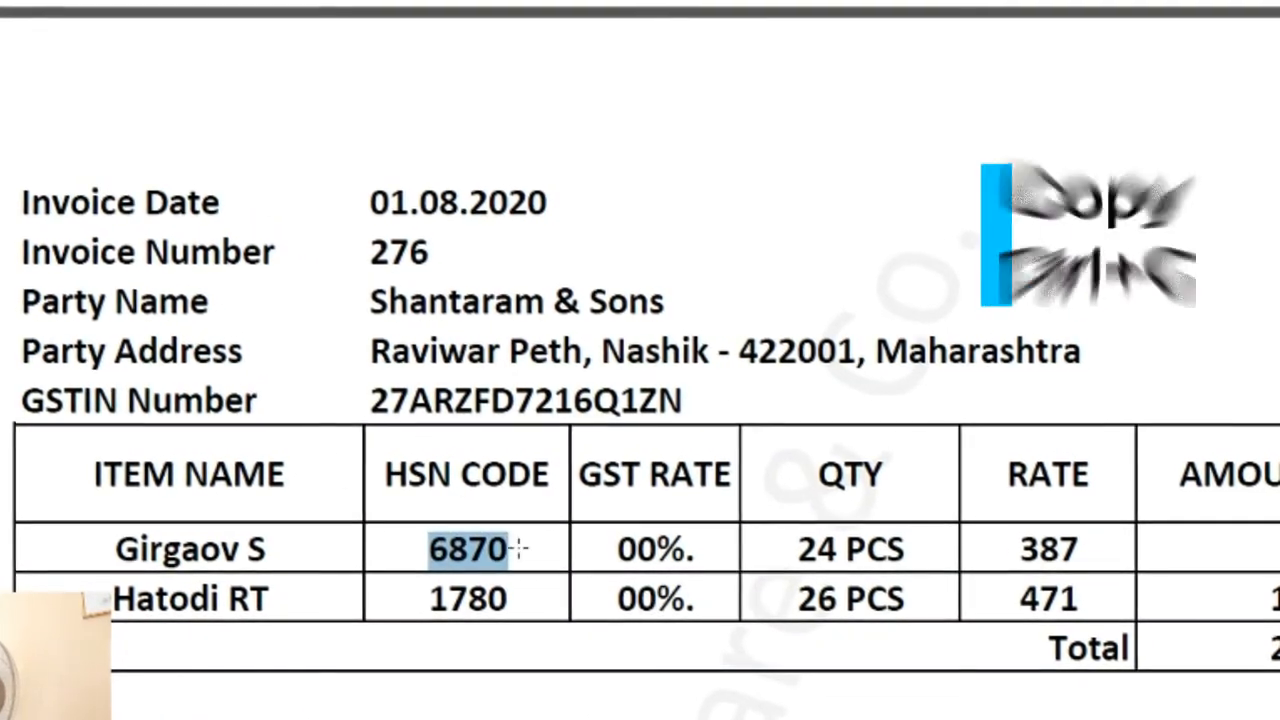
mouse_move(142, 712)
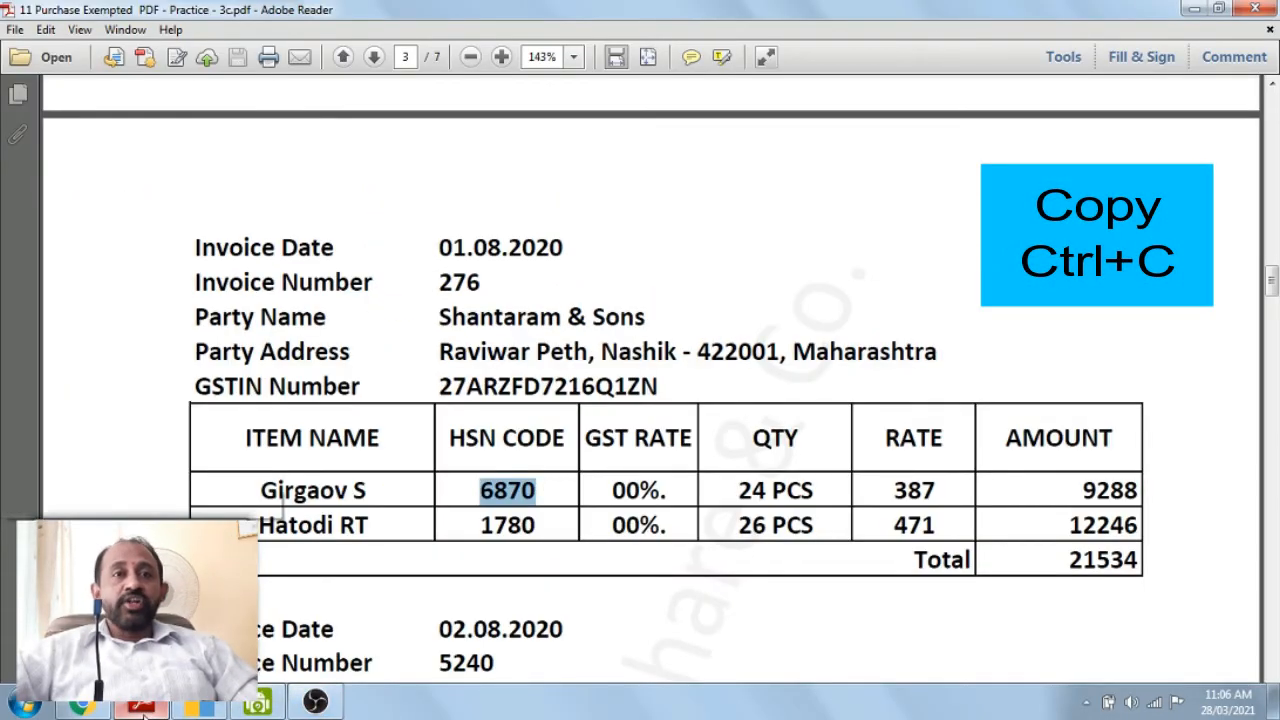
left_click(203, 712)
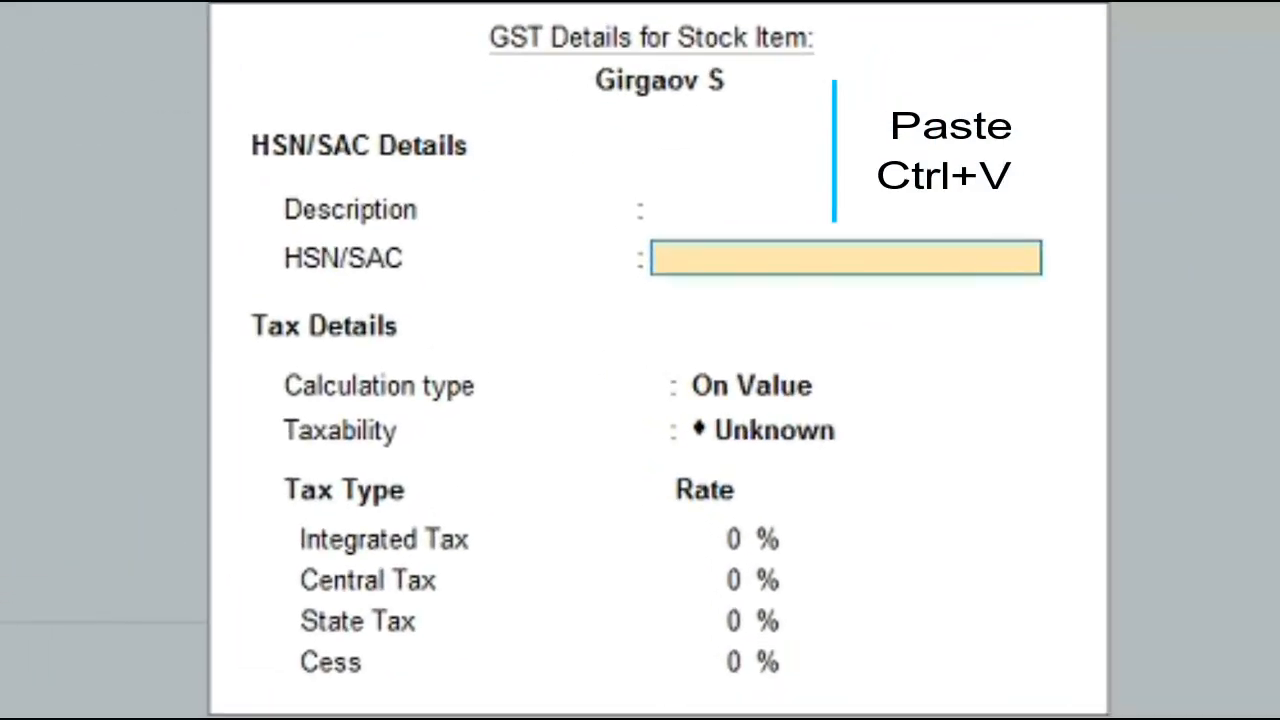
Step: Enter HSN/SAC 6870 with calculation type On Value and review the taxability choices
key("ctrl+v")
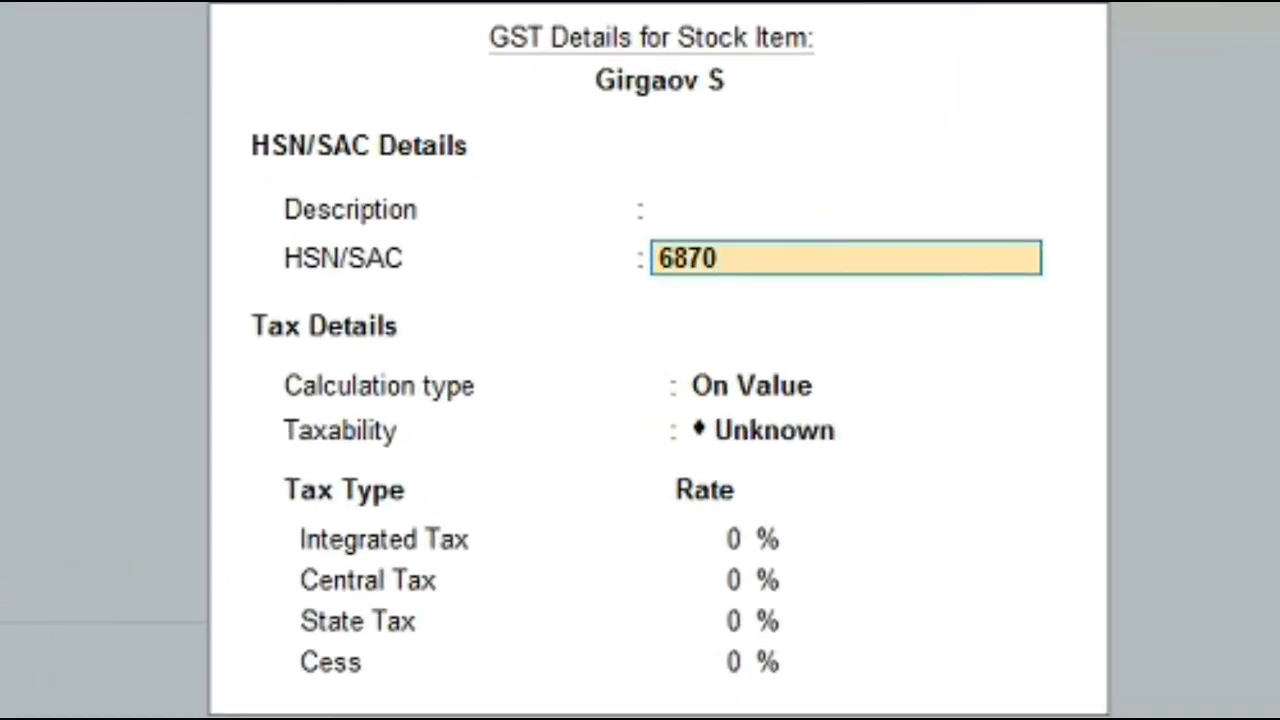
key("Return")
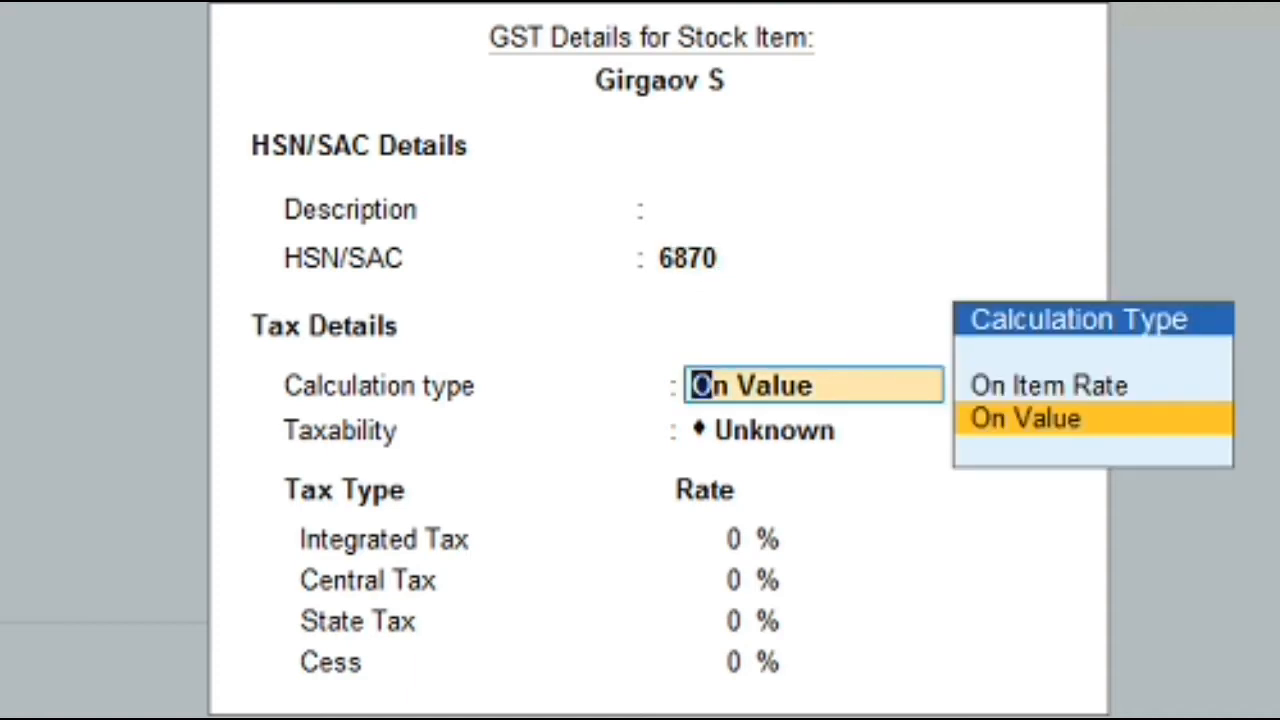
key("Up")
key("Down")
key("Return")
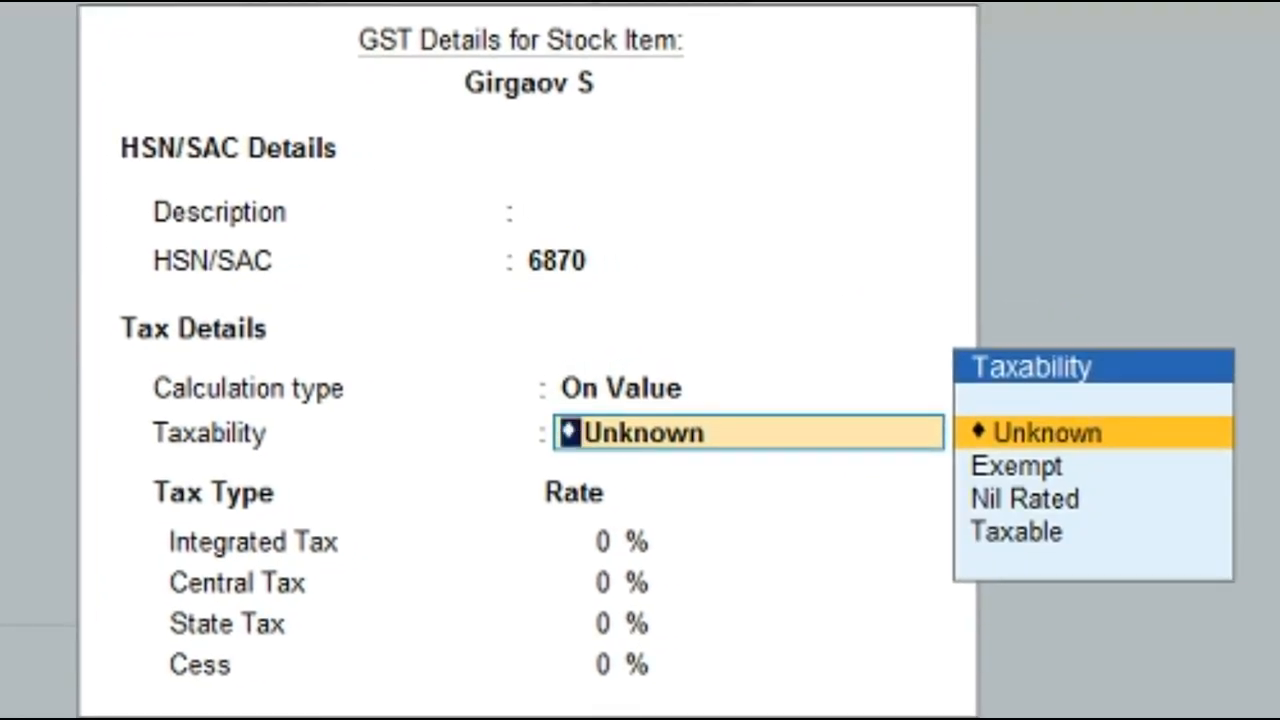
key("Down")
key("Down")
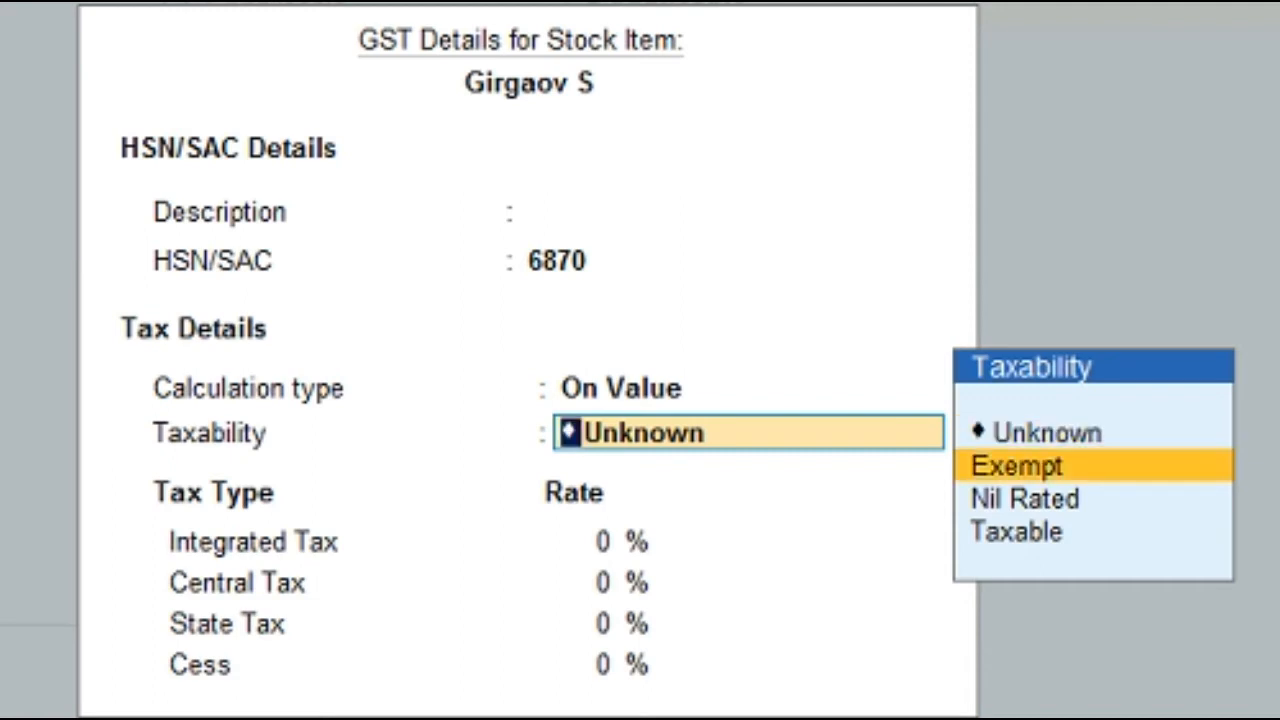
key("Down")
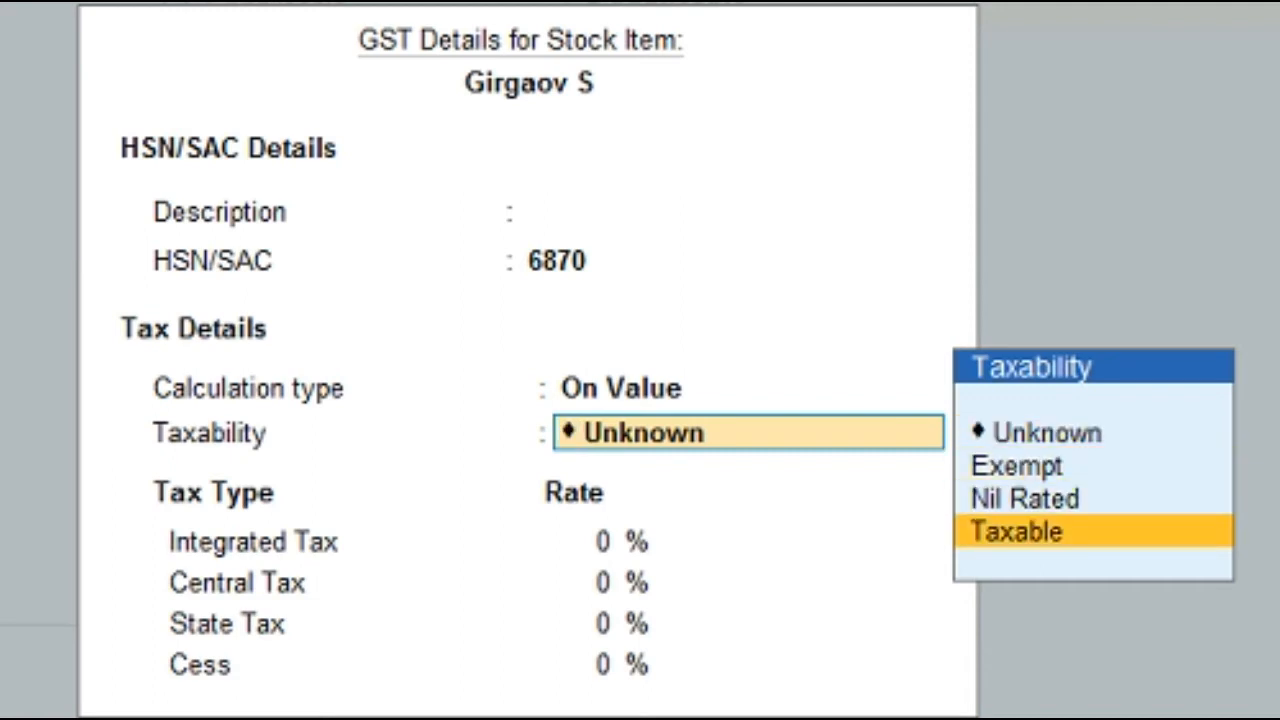
key("Up")
key("Up")
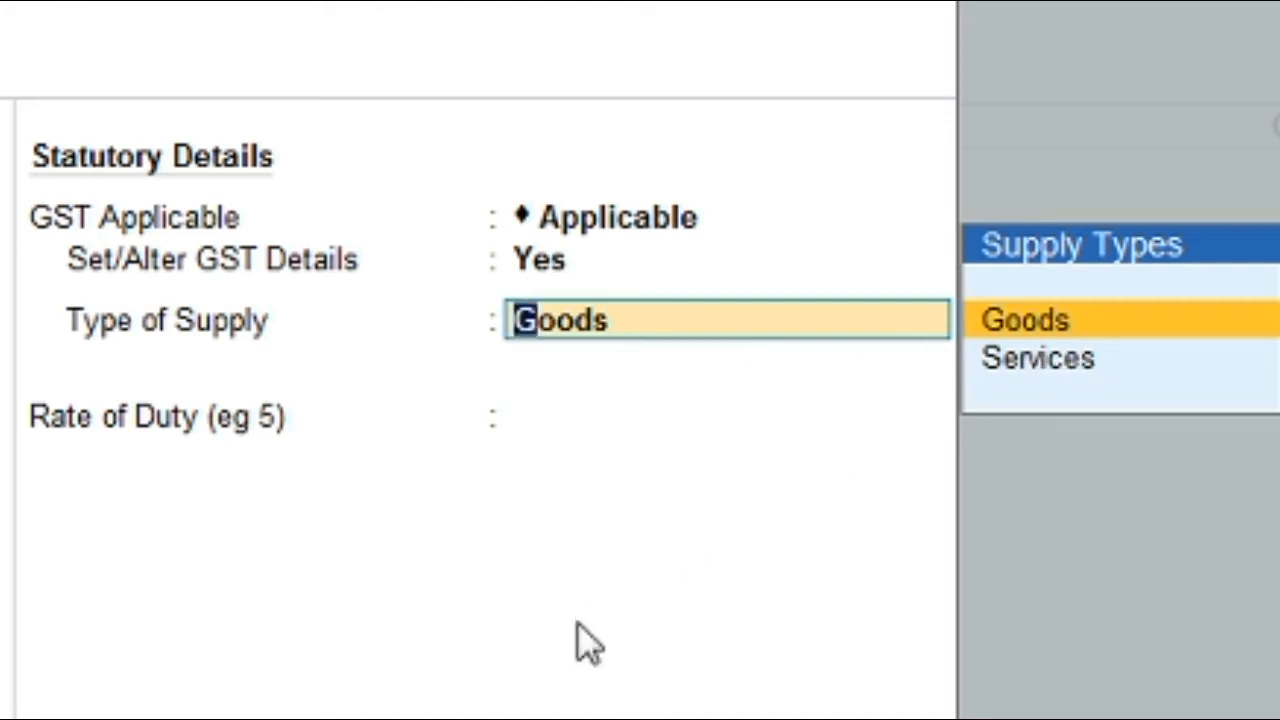
Step: Save Girgaov S as Goods with a 0 duty rate, returning to purchase voucher No. 9
key("Return")
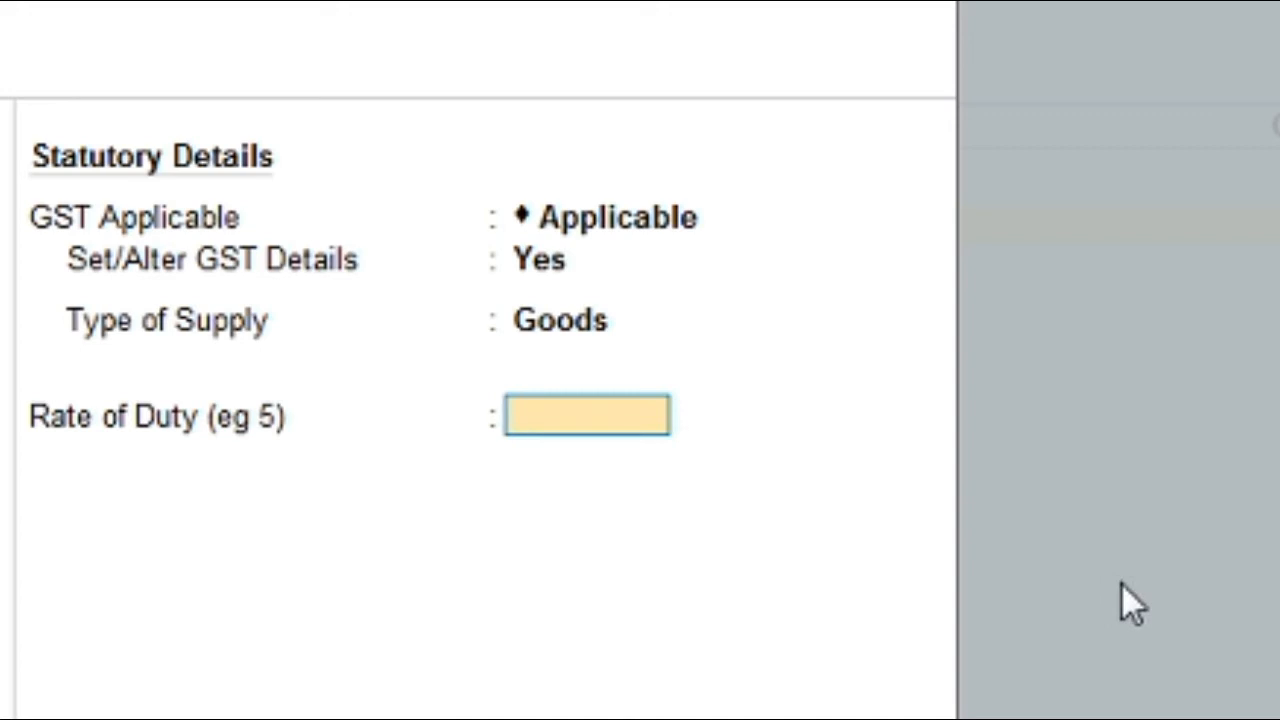
key("Return")
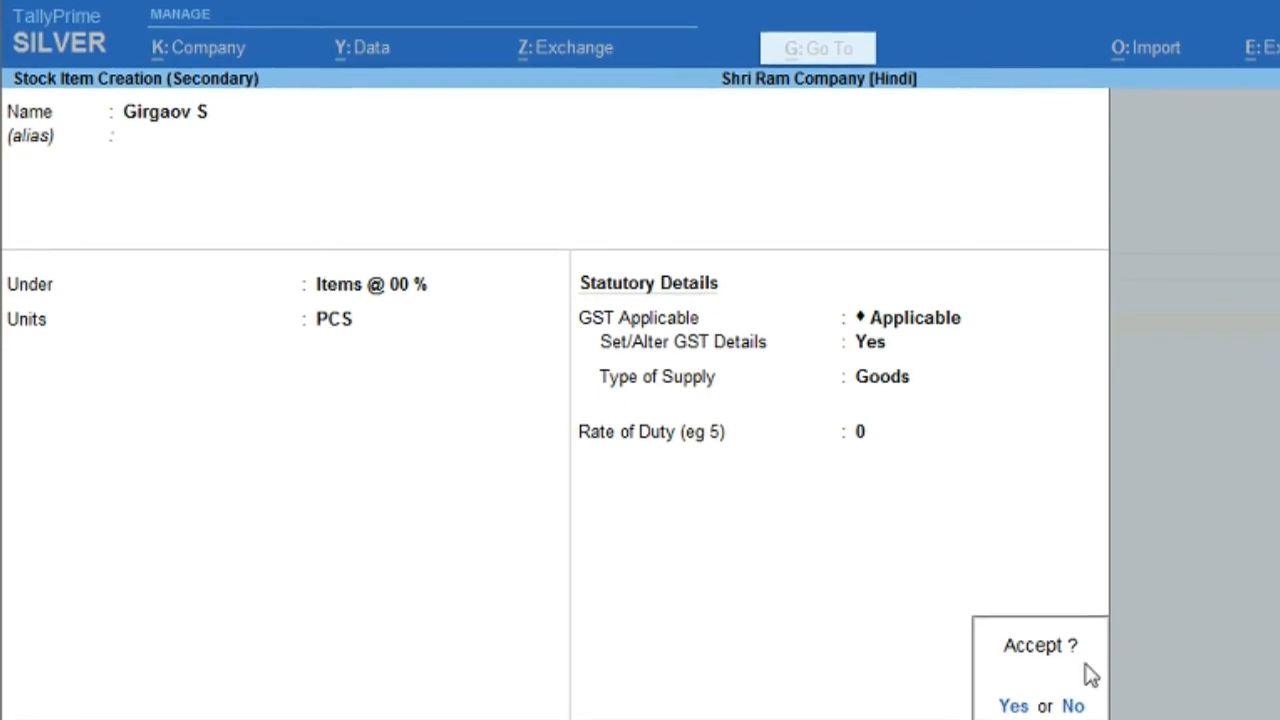
key("Return")
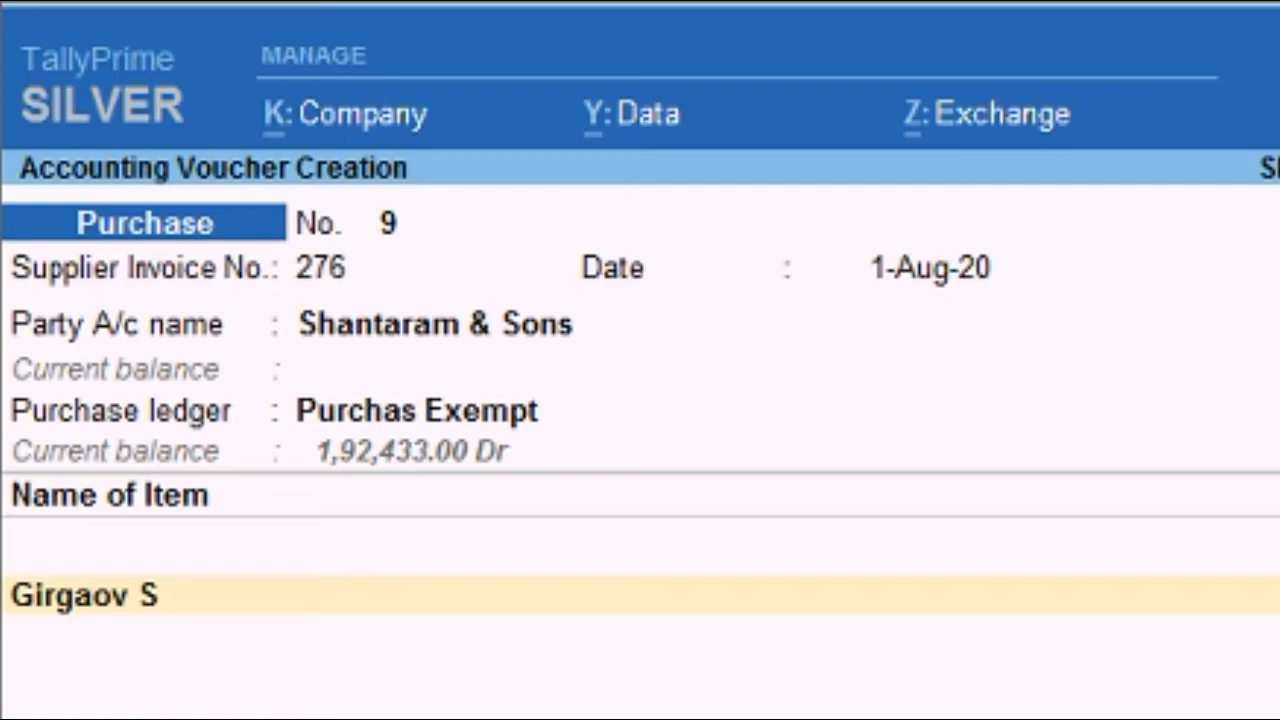
Step: Select Girgaov S as the first line's item on purchase voucher No. 9
key("BackSpace")
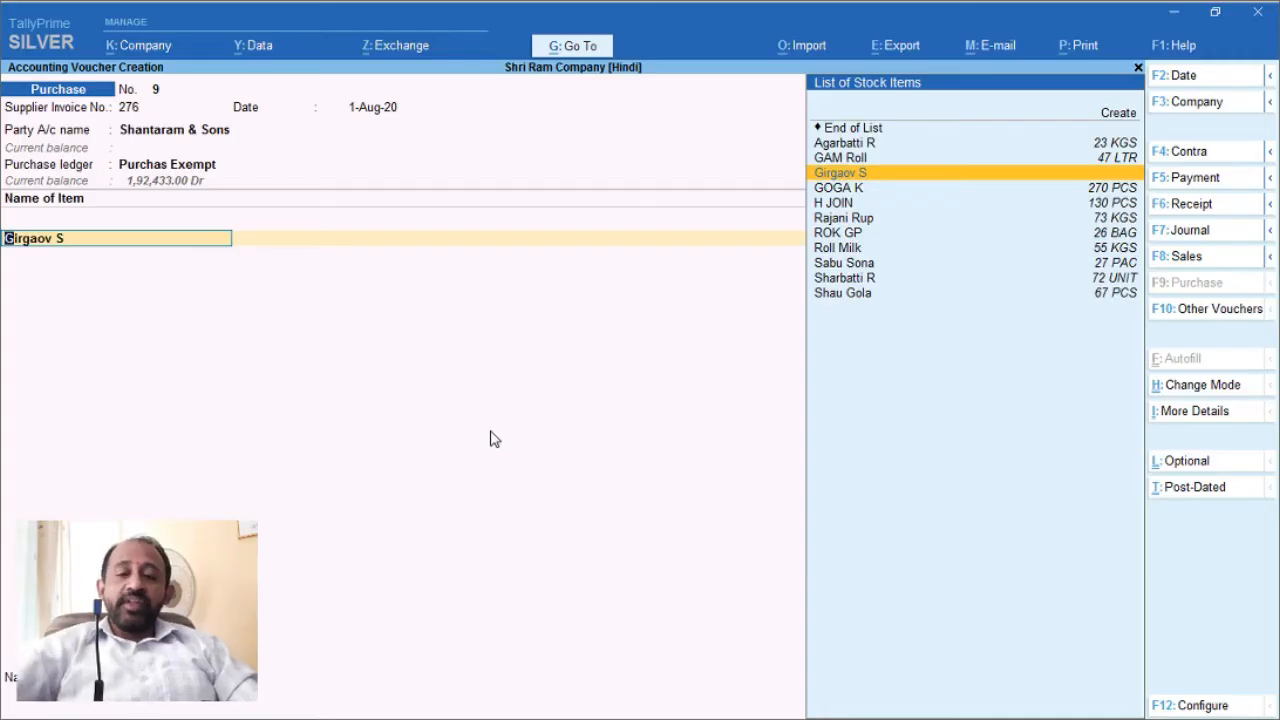
key("Return")
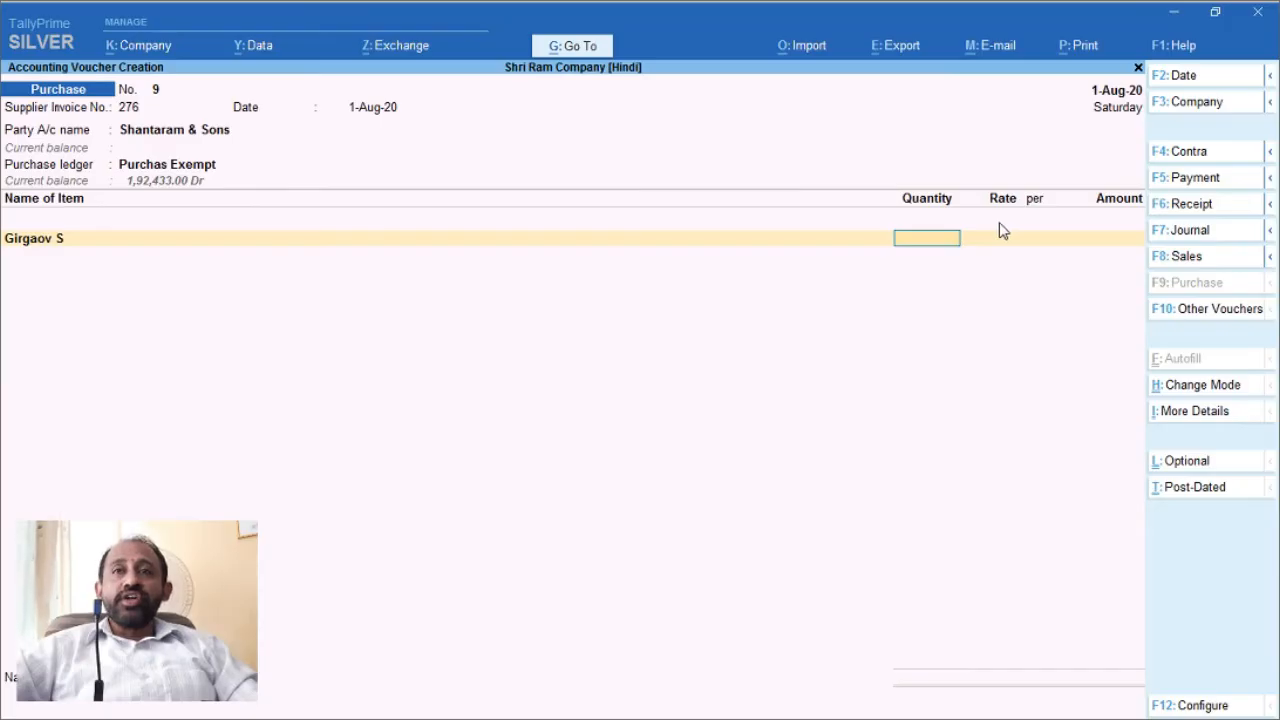
left_click(1174, 13)
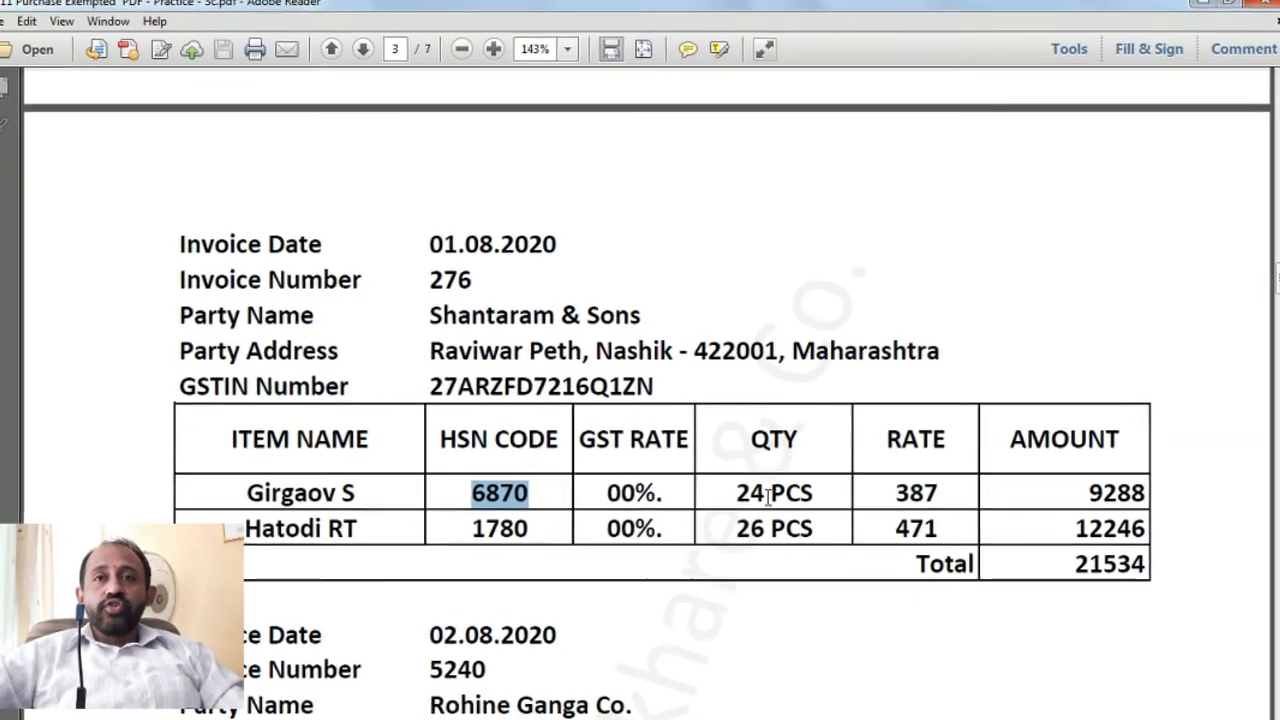
left_click(1039, 500)
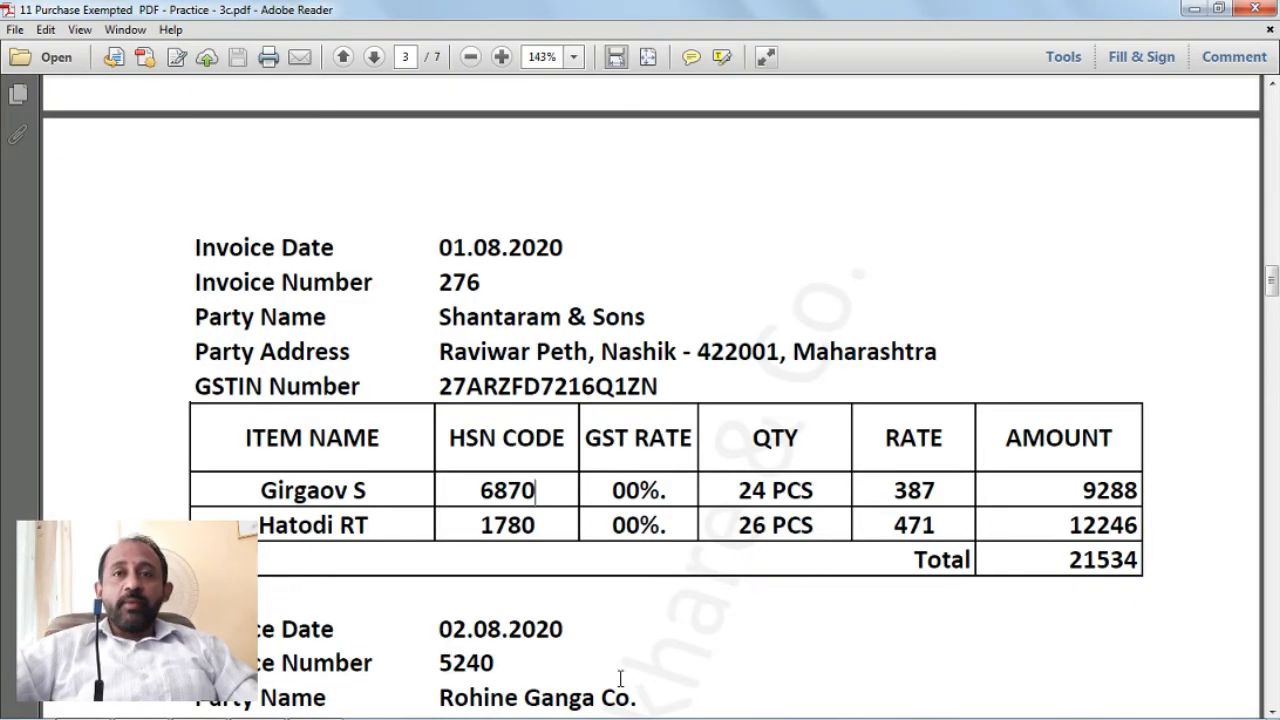
mouse_move(437, 716)
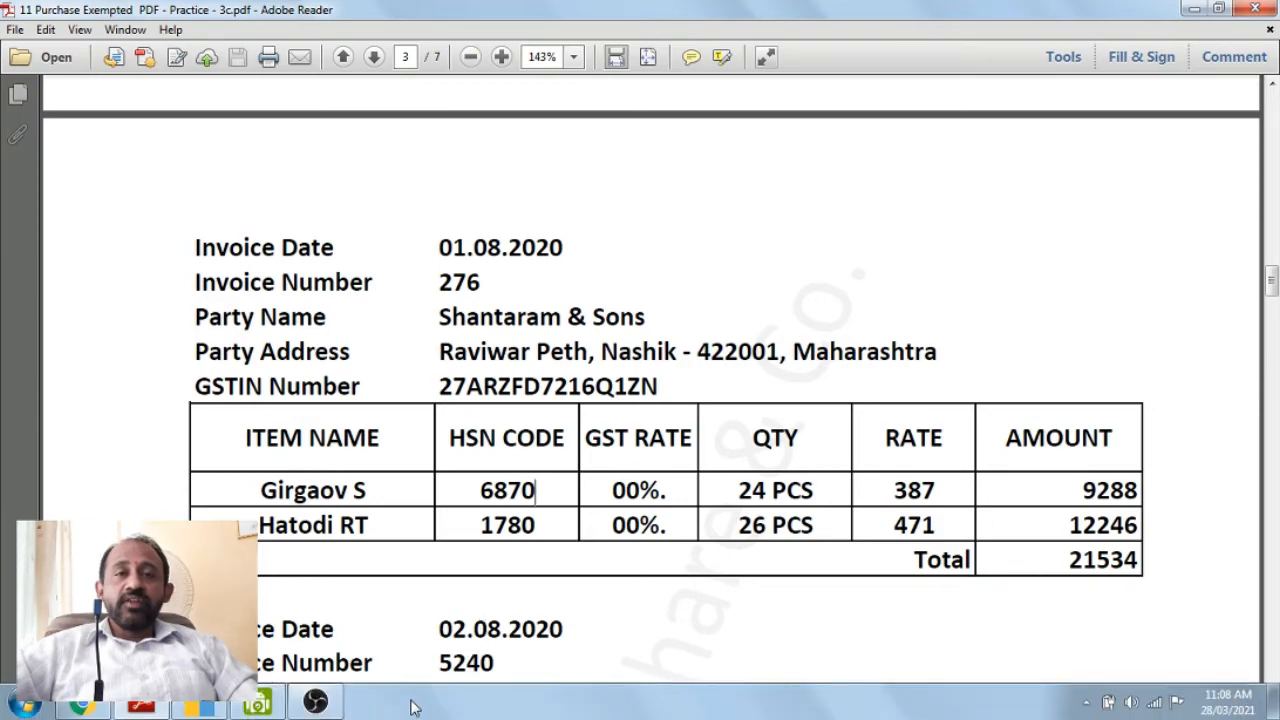
Step: Enter 24 PCS of Girgaov S at rate 387, giving an amount of 9,288.00
left_click(212, 708)
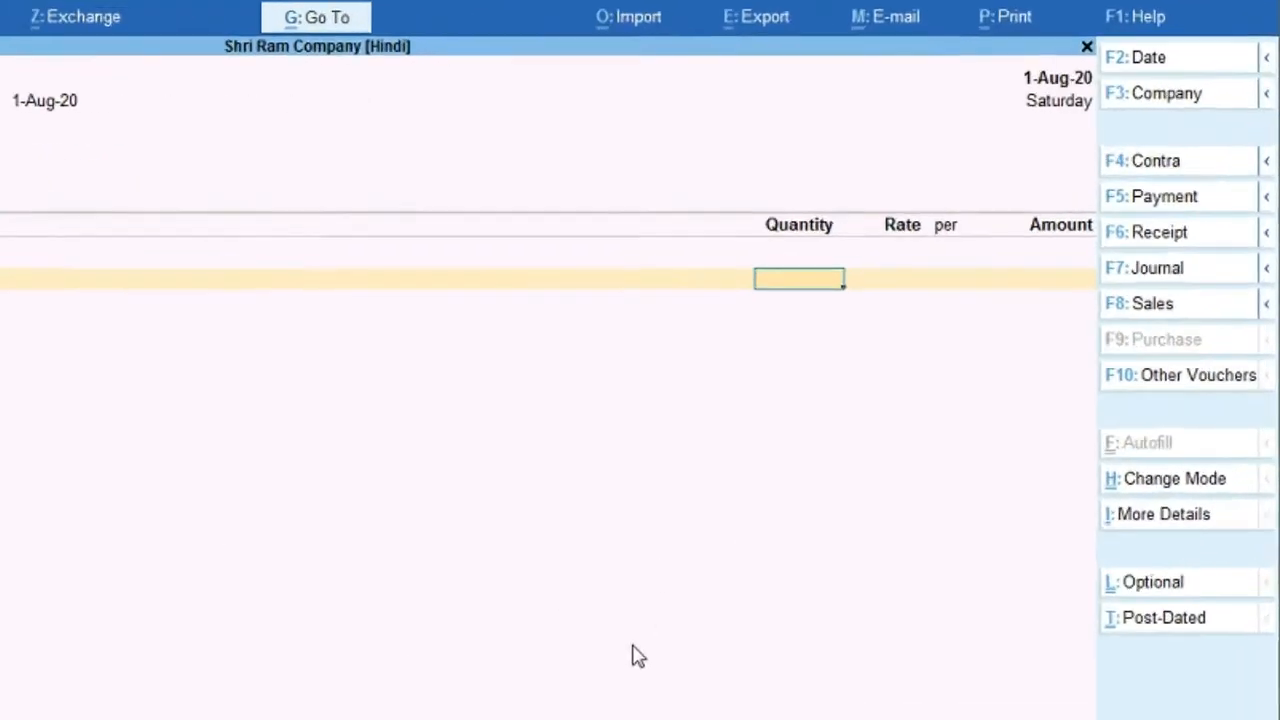
type("24")
key("Return")
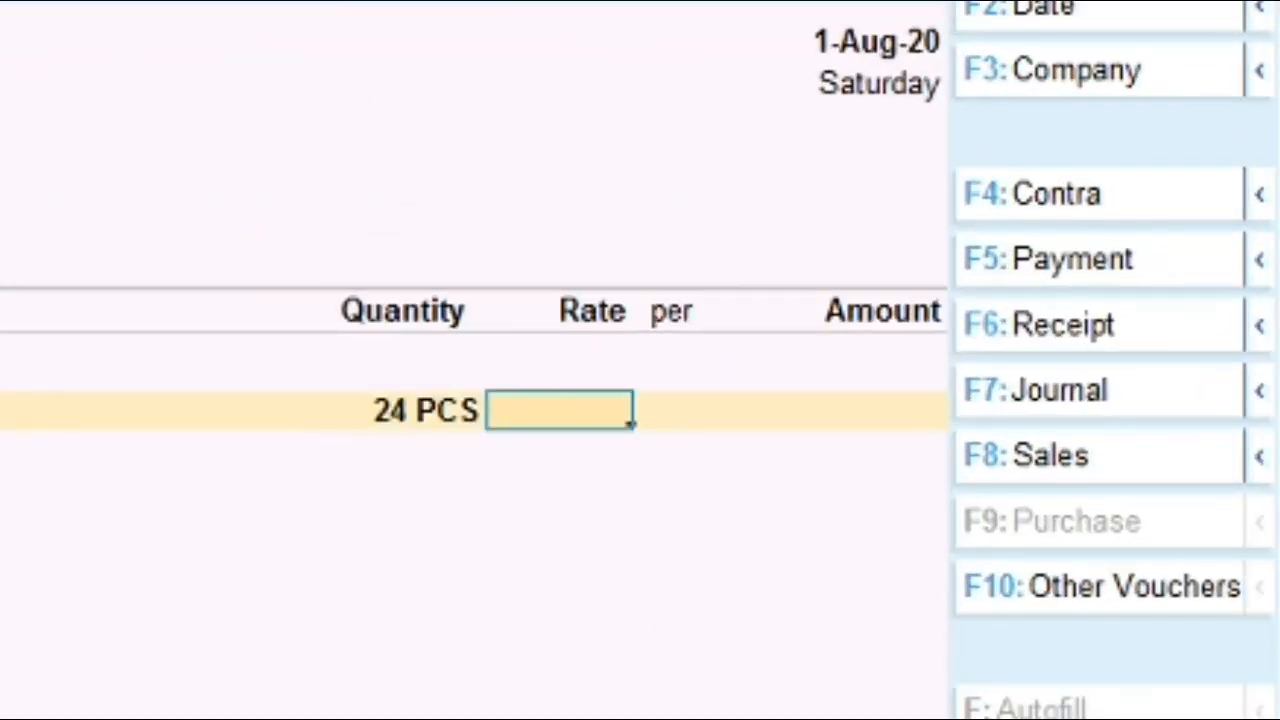
type("387")
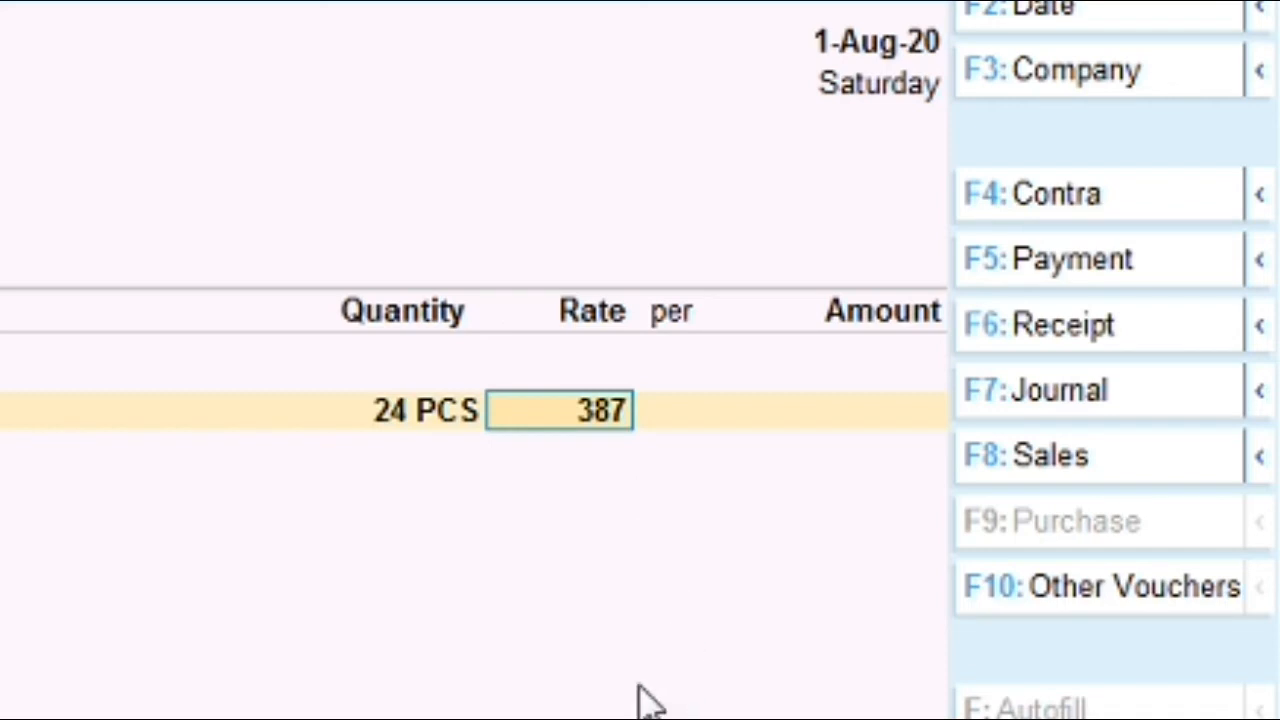
key("Return")
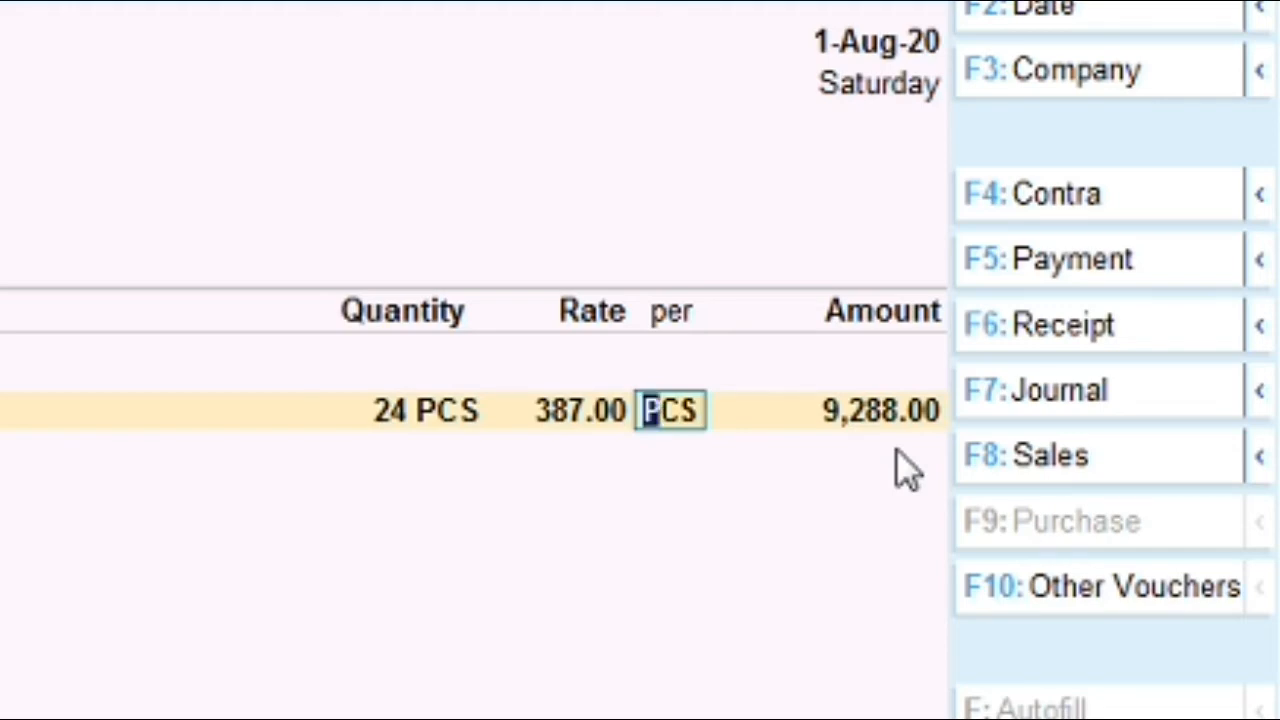
key("Return")
key("Return")
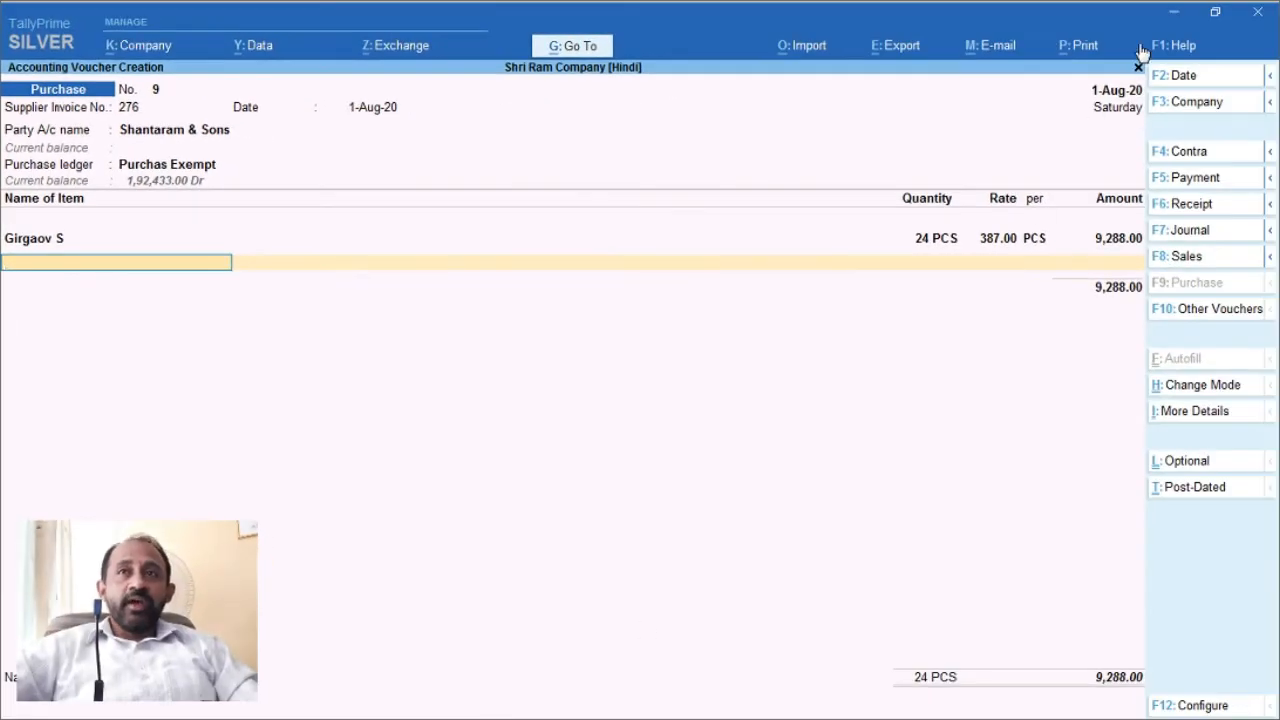
Step: Copy the item name Hatodi RT from the invoice PDF table
left_click(1175, 14)
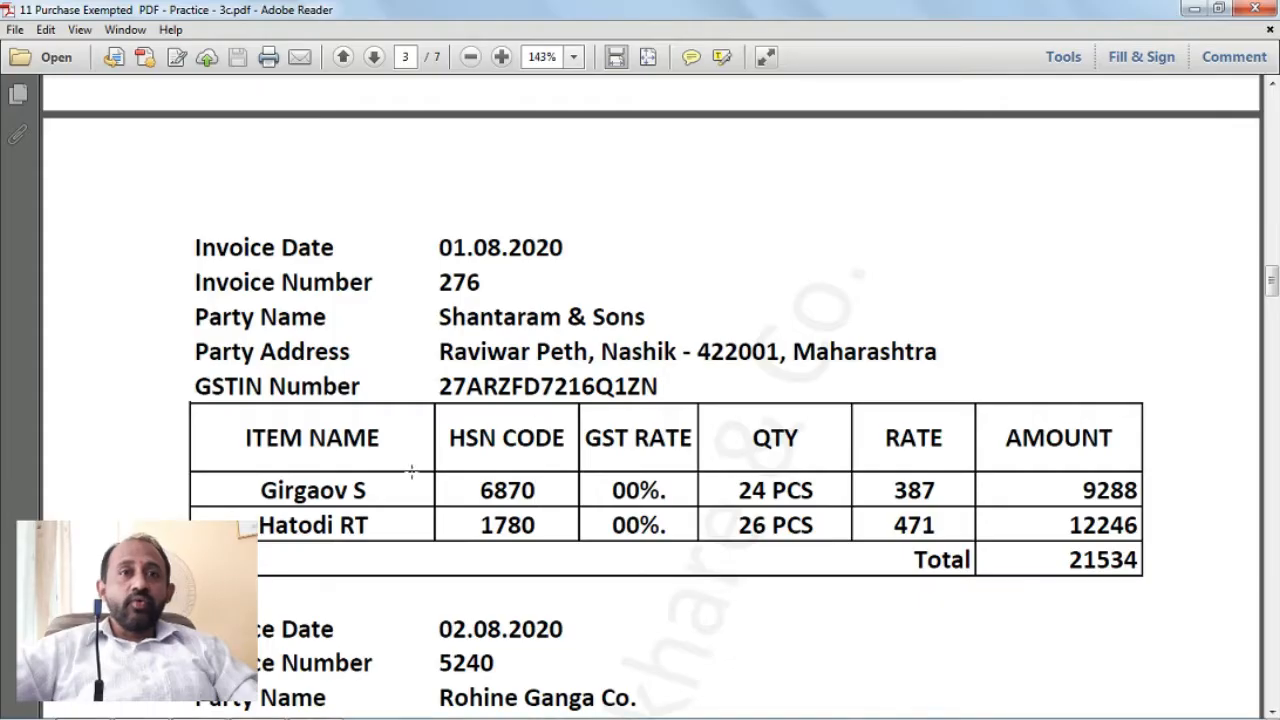
left_click_drag(257, 525, 370, 533)
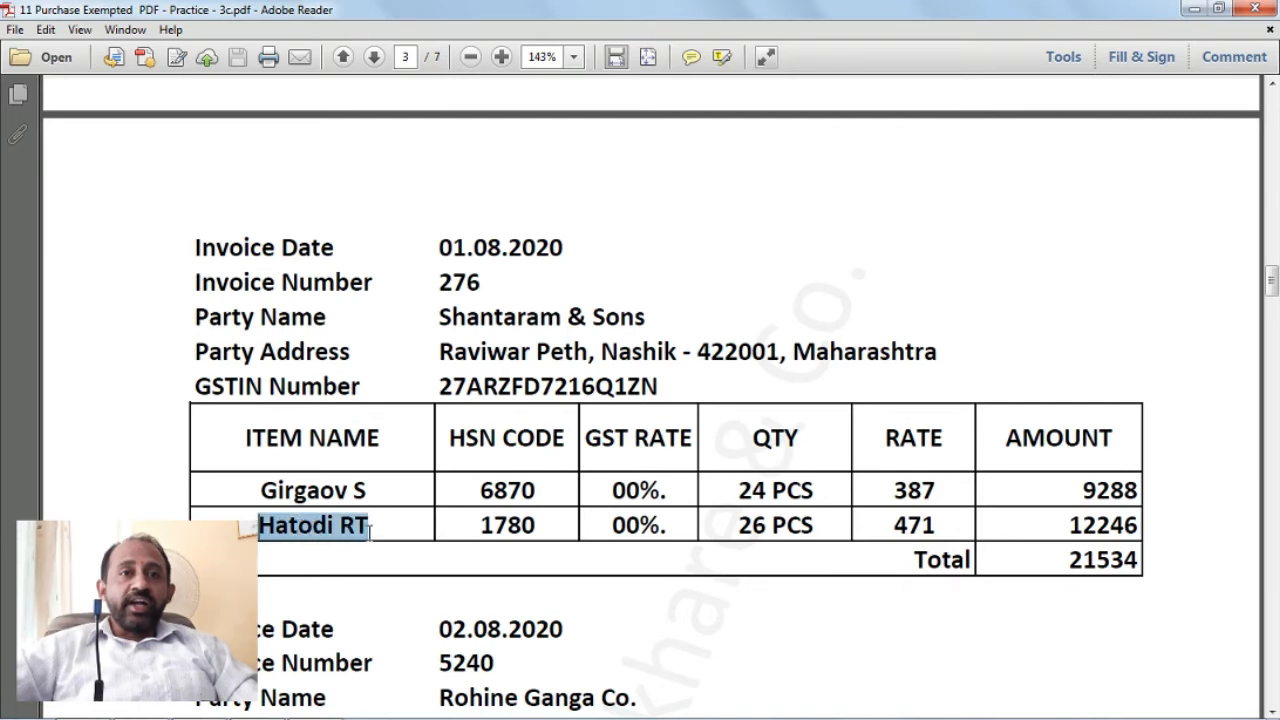
key("ctrl+c")
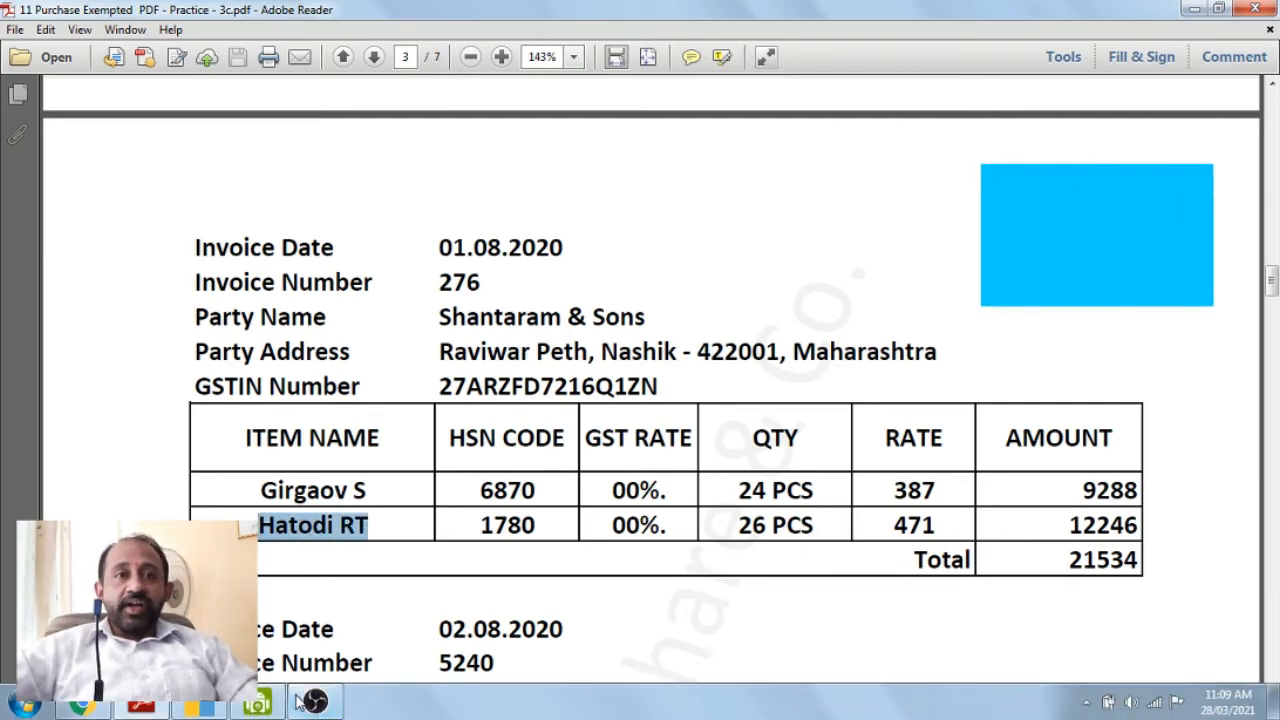
left_click(312, 702)
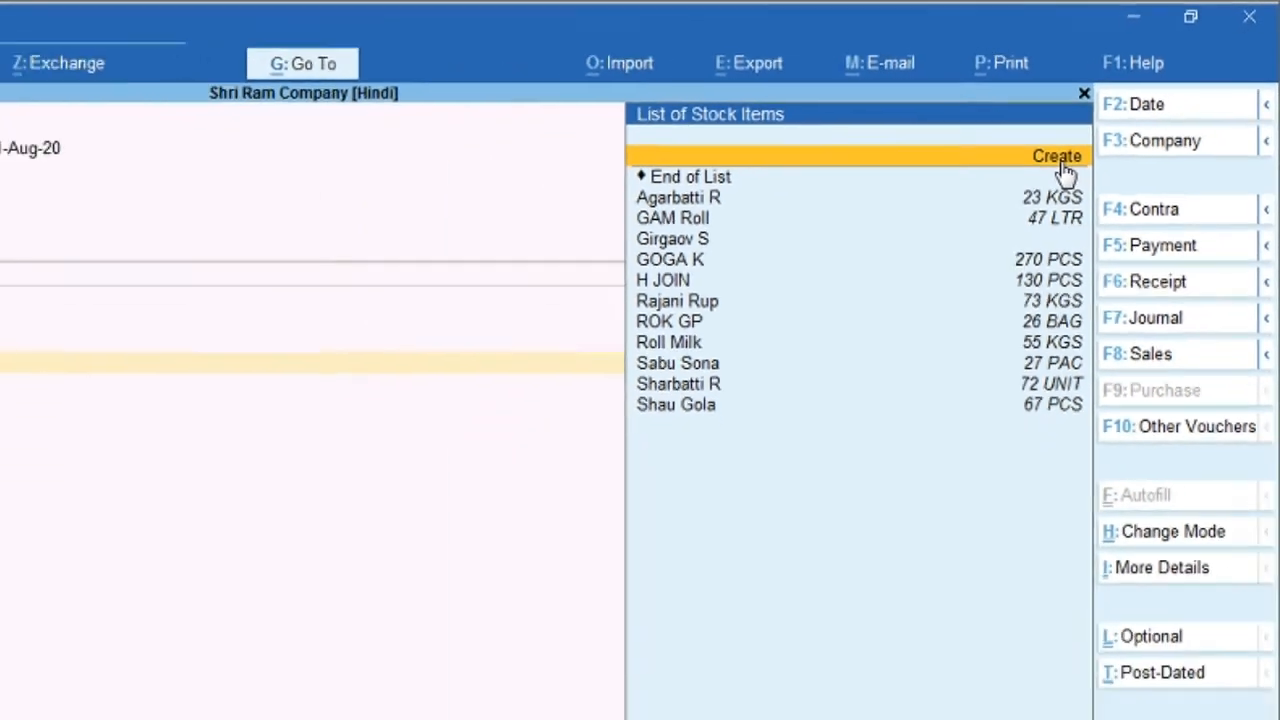
Step: Start a new stock item, paste Hatodi RT as its name, and pick the Items @ 00 % group
left_click(964, 236)
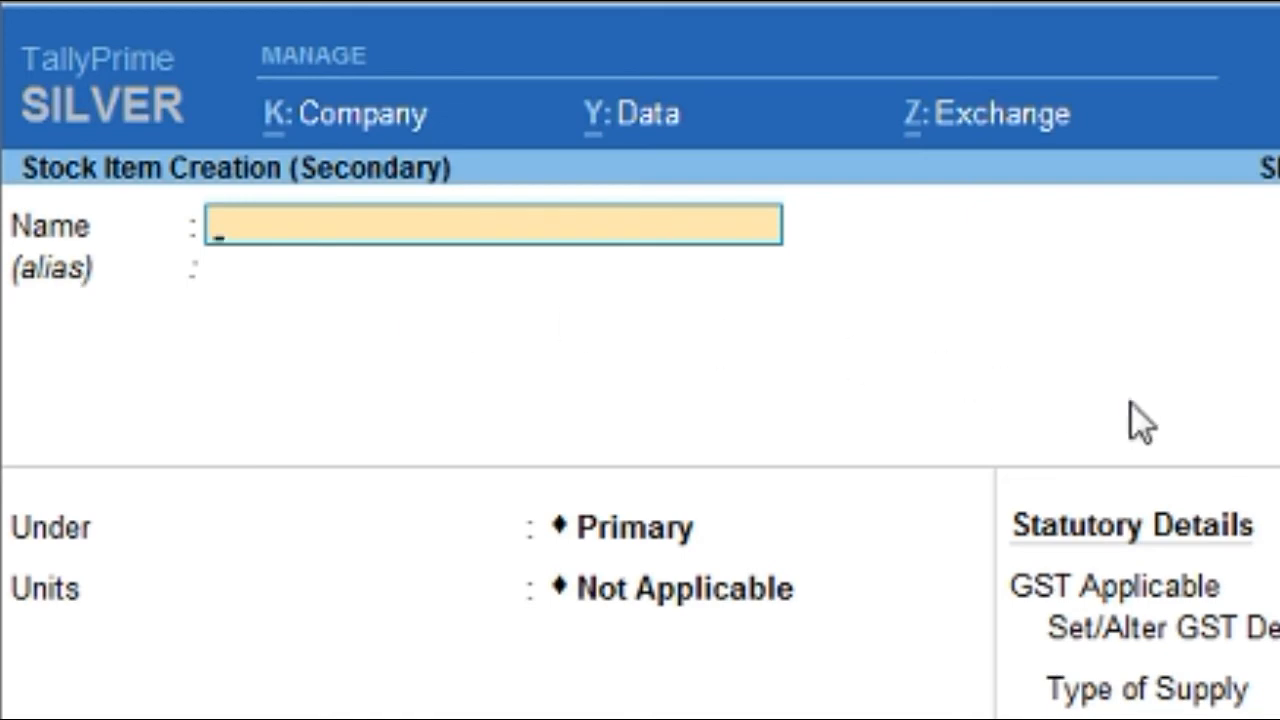
key("ctrl+v")
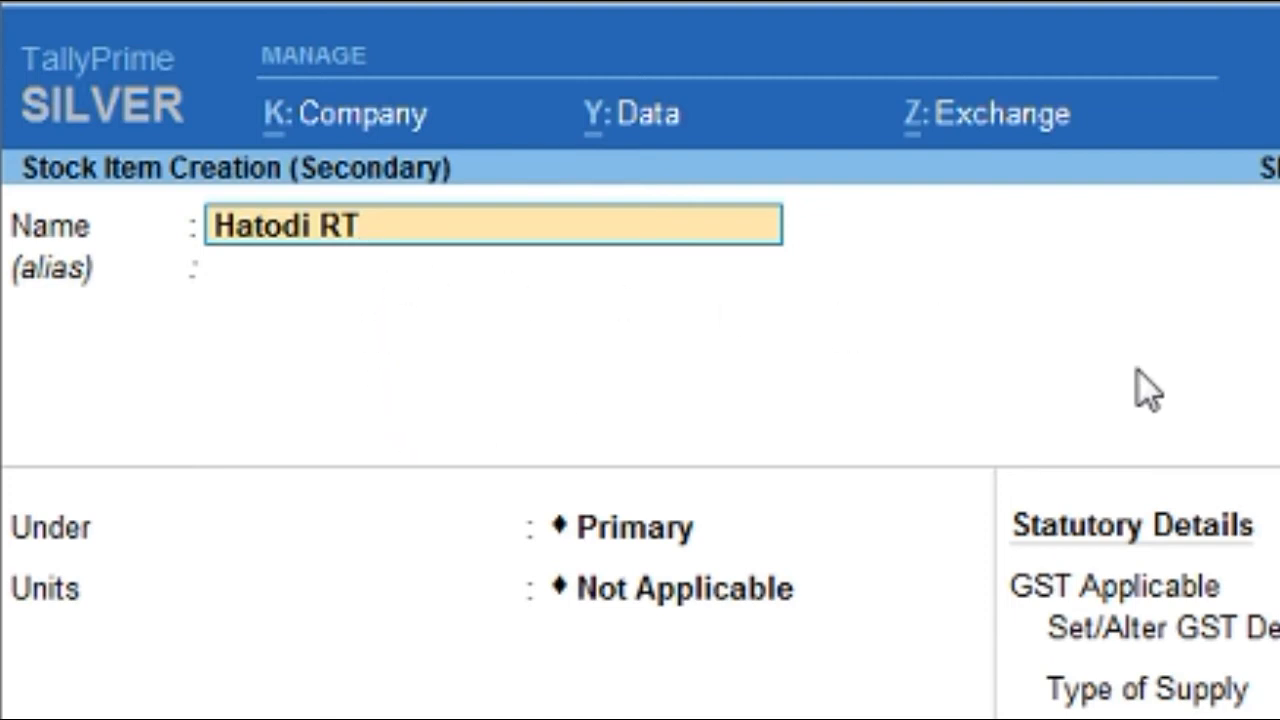
key("Return")
key("Return")
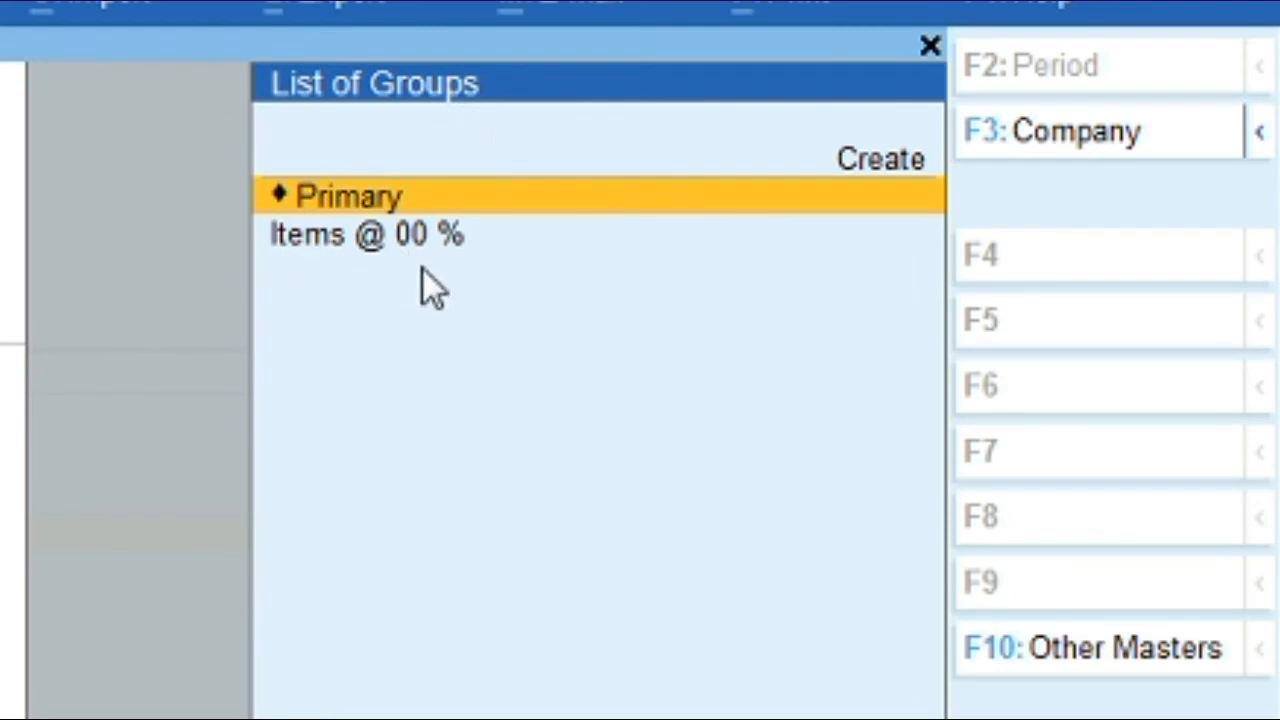
key("Down")
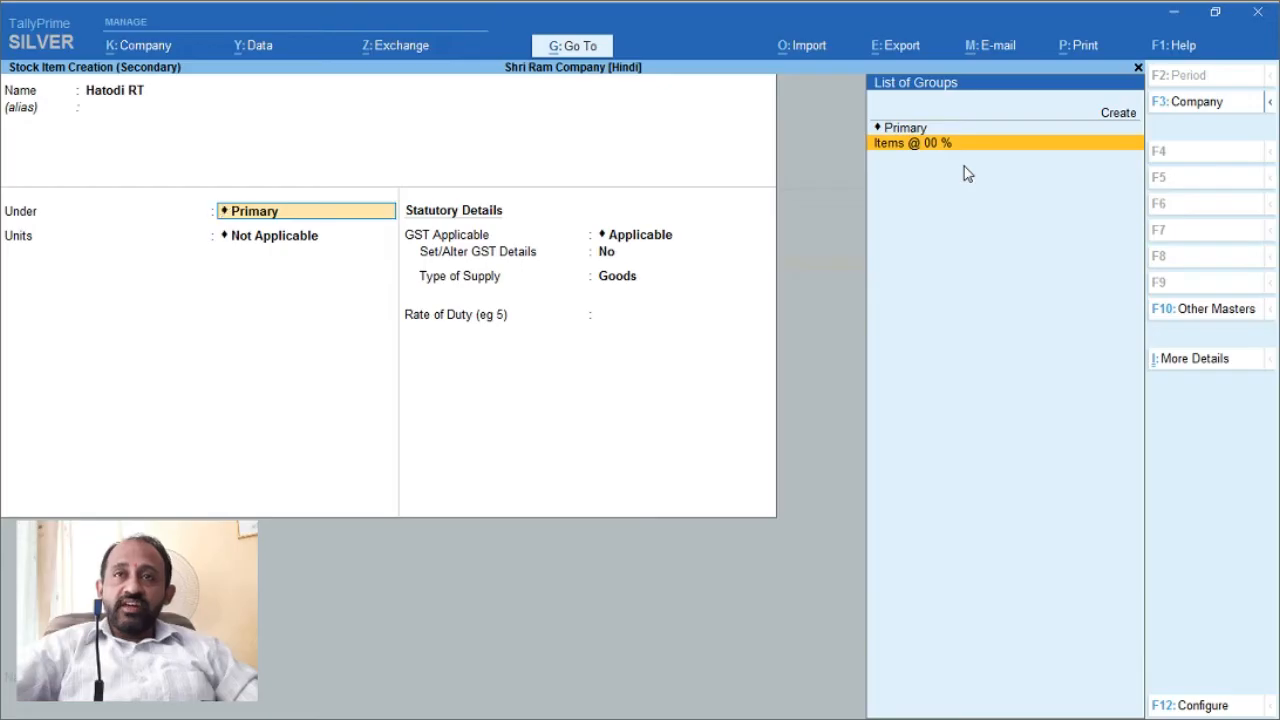
Step: Keep the Items @ 00 % group and set Hatodi RT's unit to PCS
key("Return")
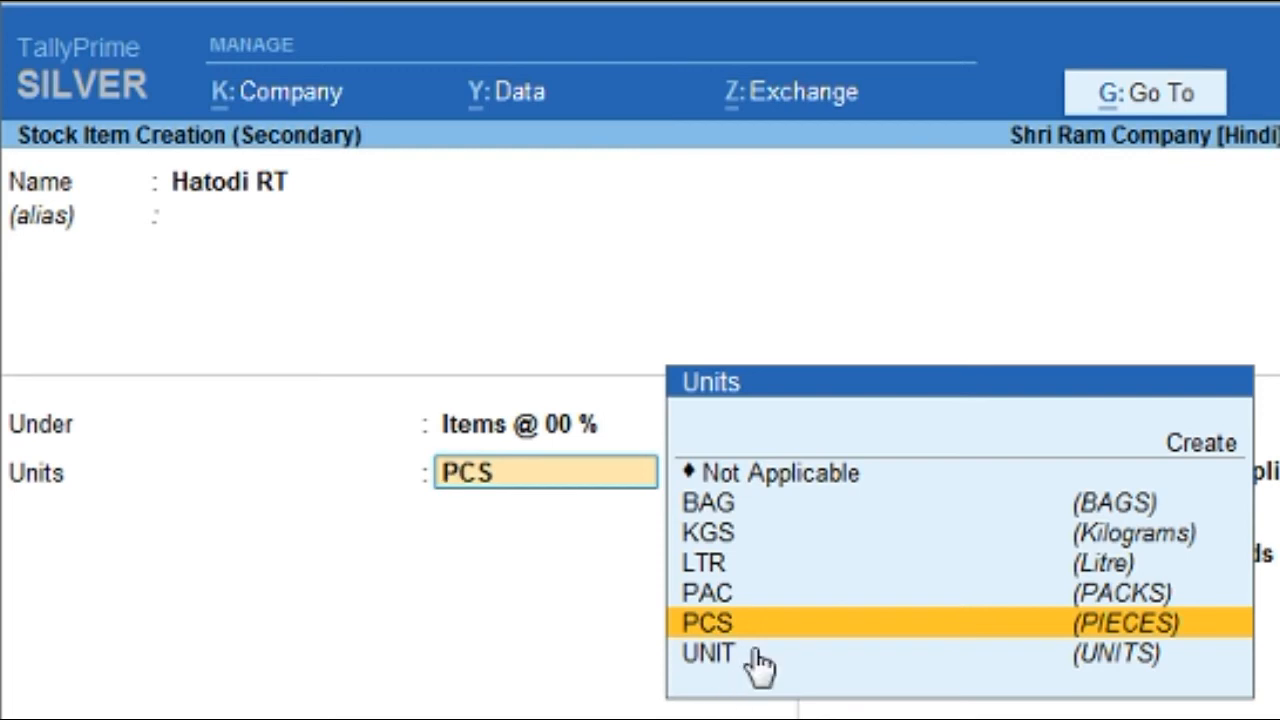
left_click(1200, 445)
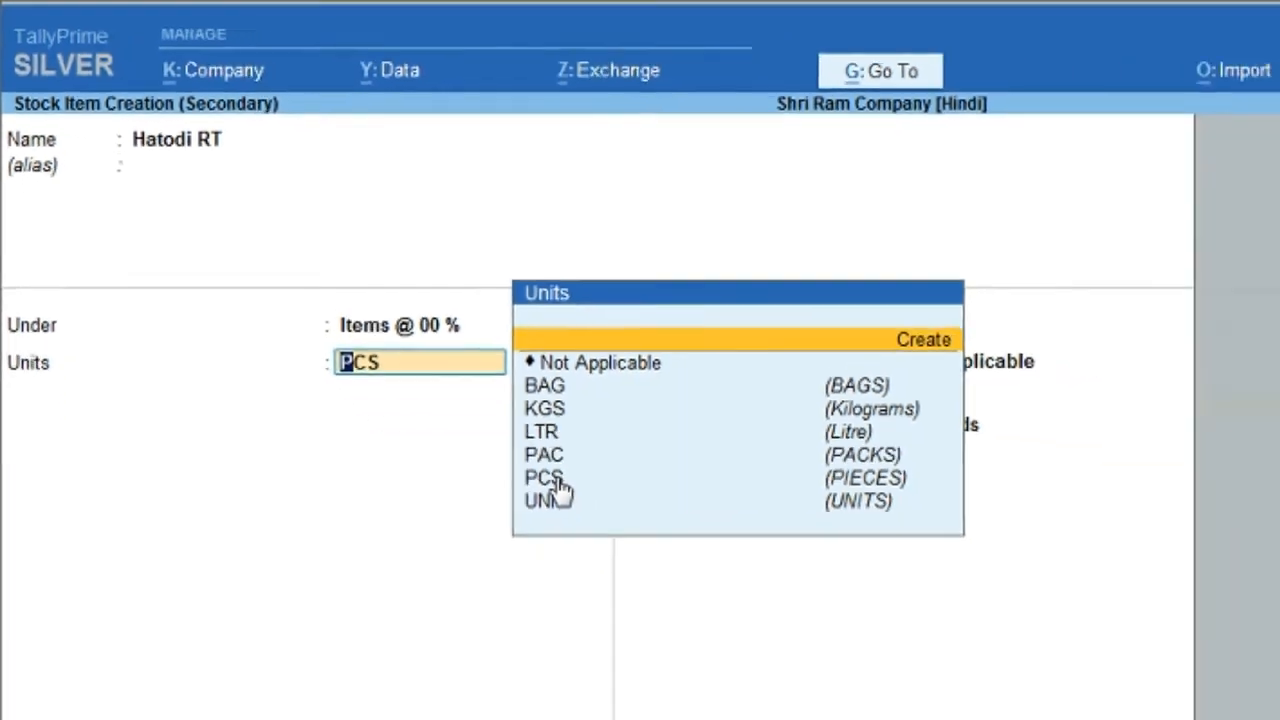
left_click(722, 628)
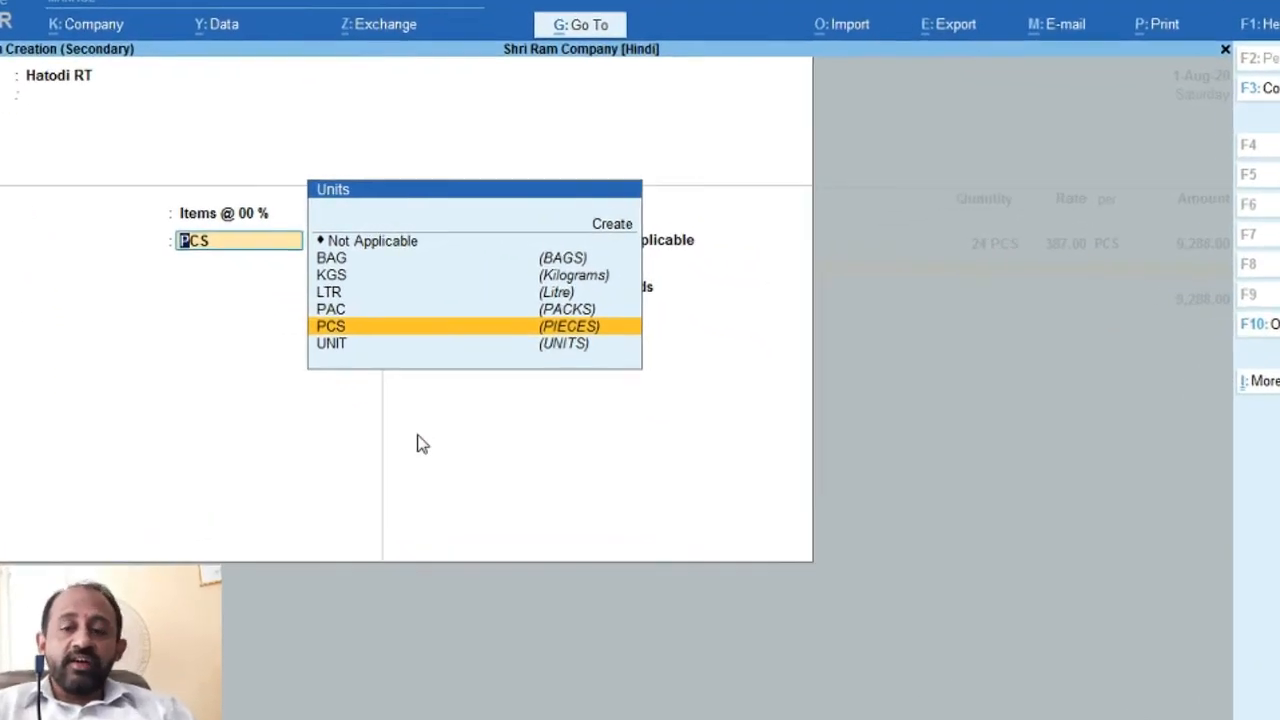
key("Return")
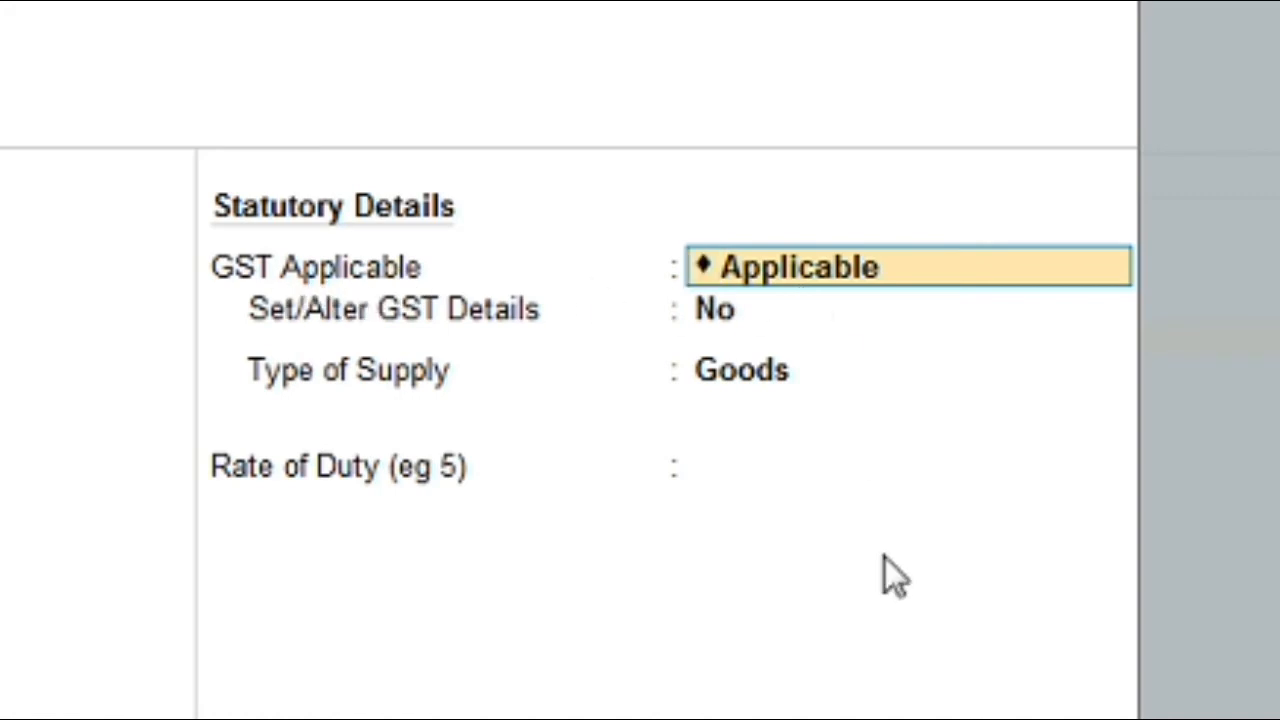
Step: Keep GST applicable and open its GST details with the description left blank
key("Return")
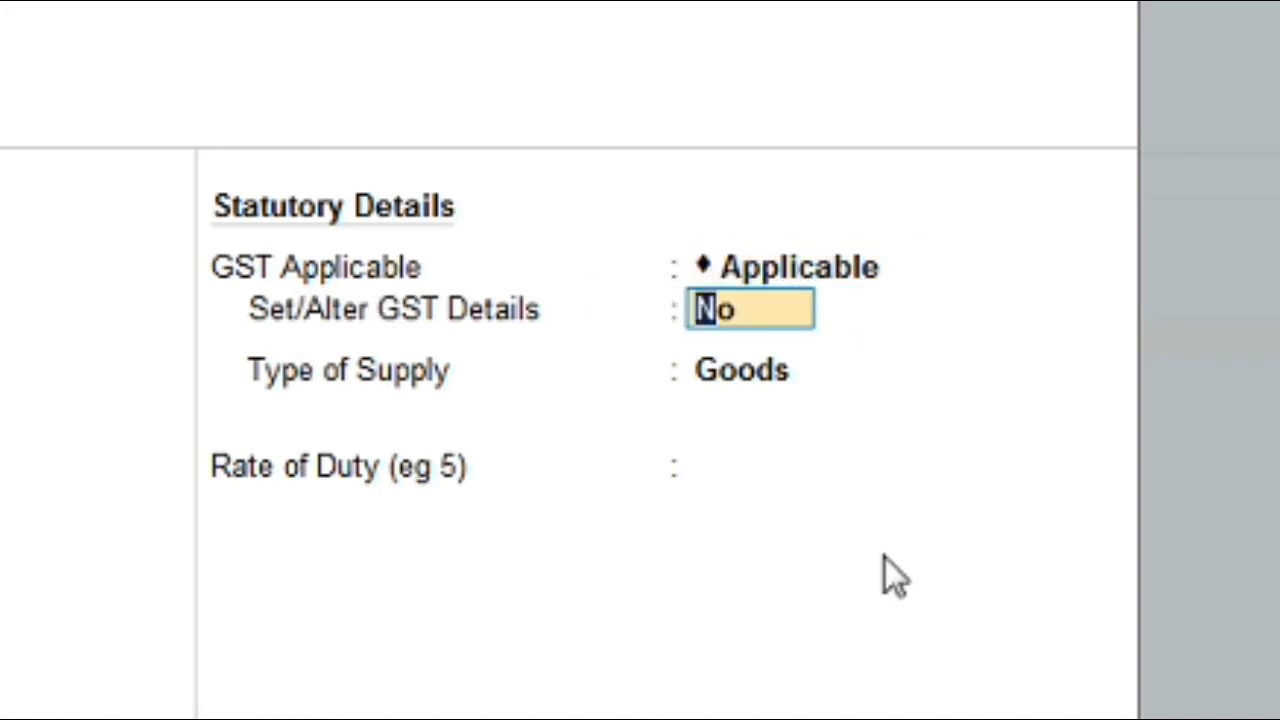
type("y")
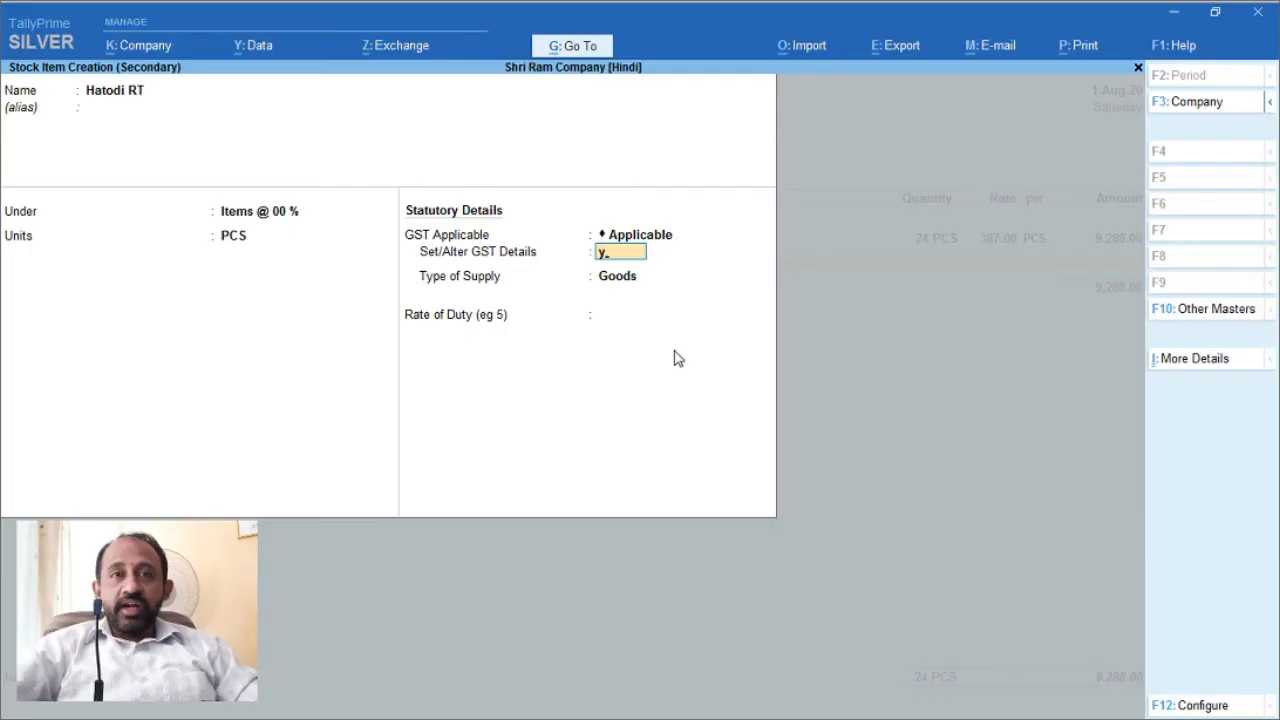
key("Return")
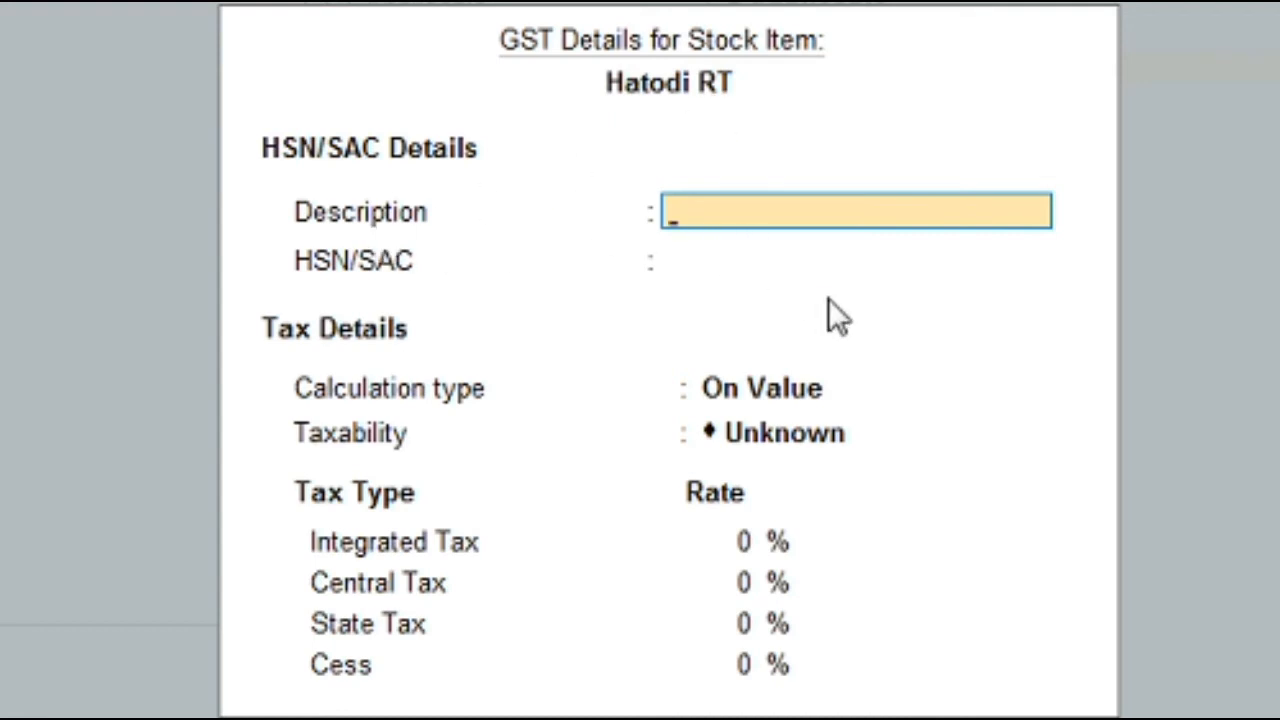
key("Return")
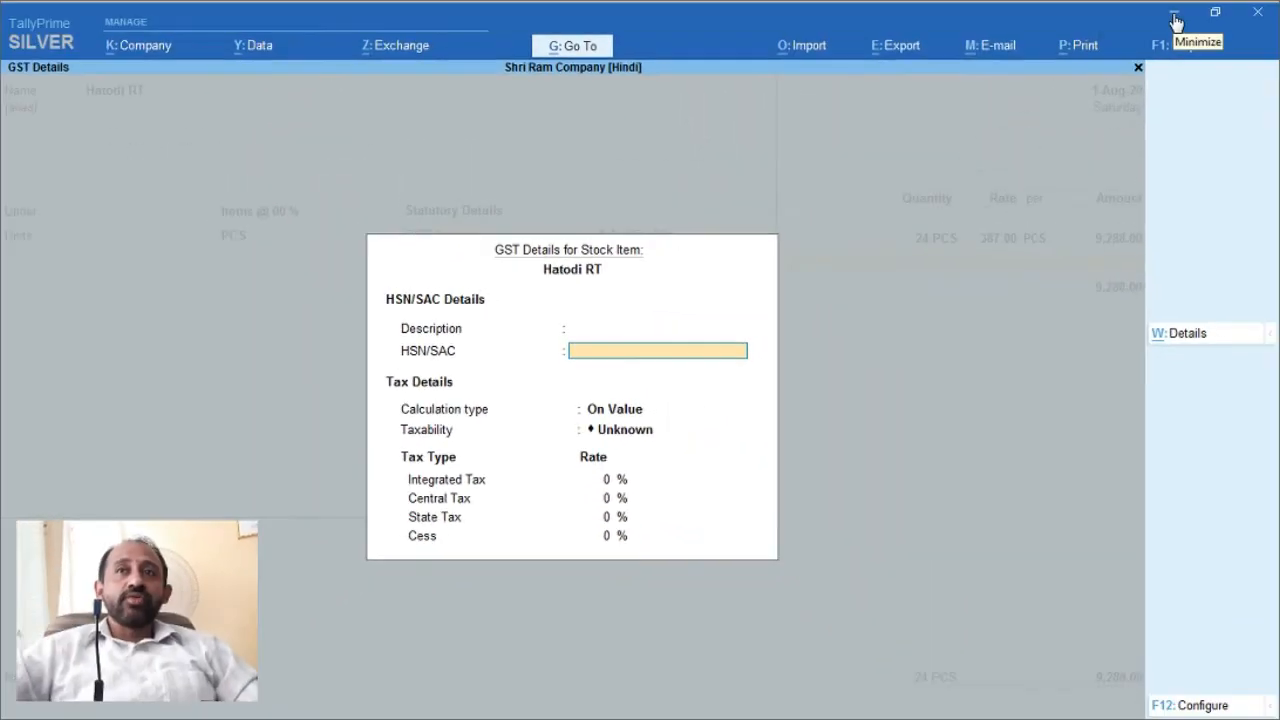
Step: Copy HSN code 1780 for Hatodi RT from invoice 276 and return to TallyPrime
left_click(1175, 14)
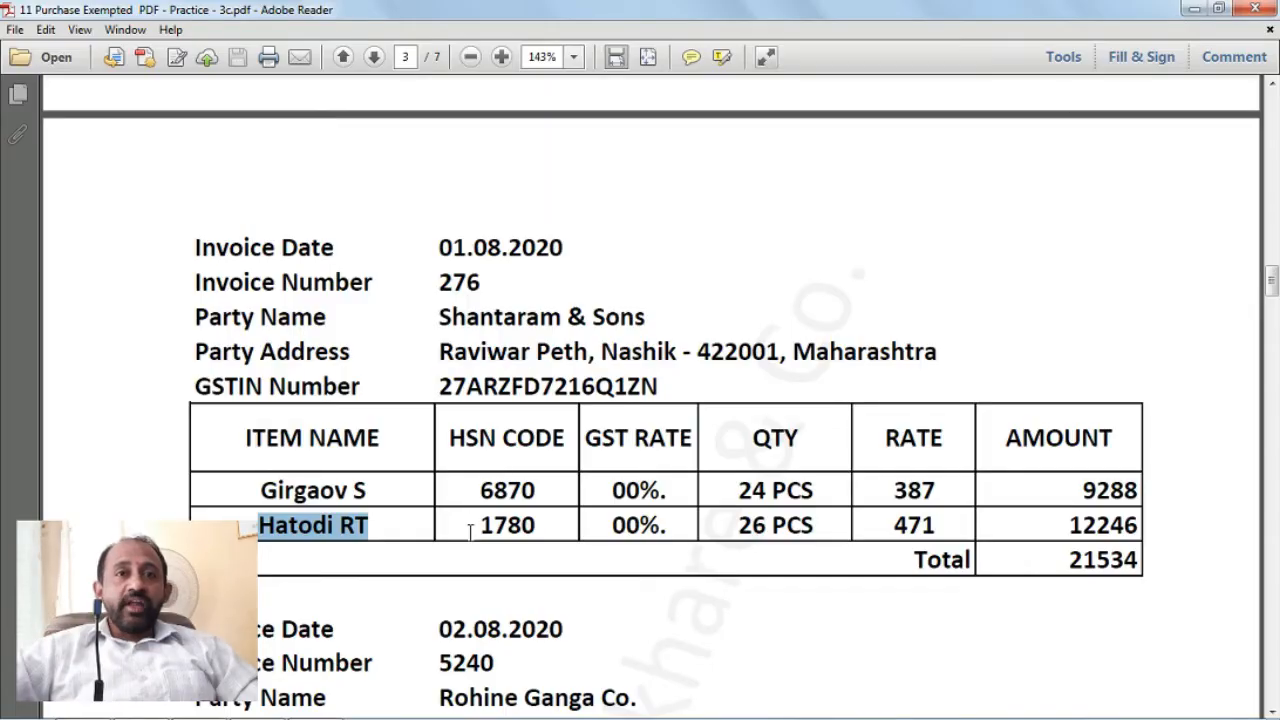
left_click_drag(478, 522, 536, 523)
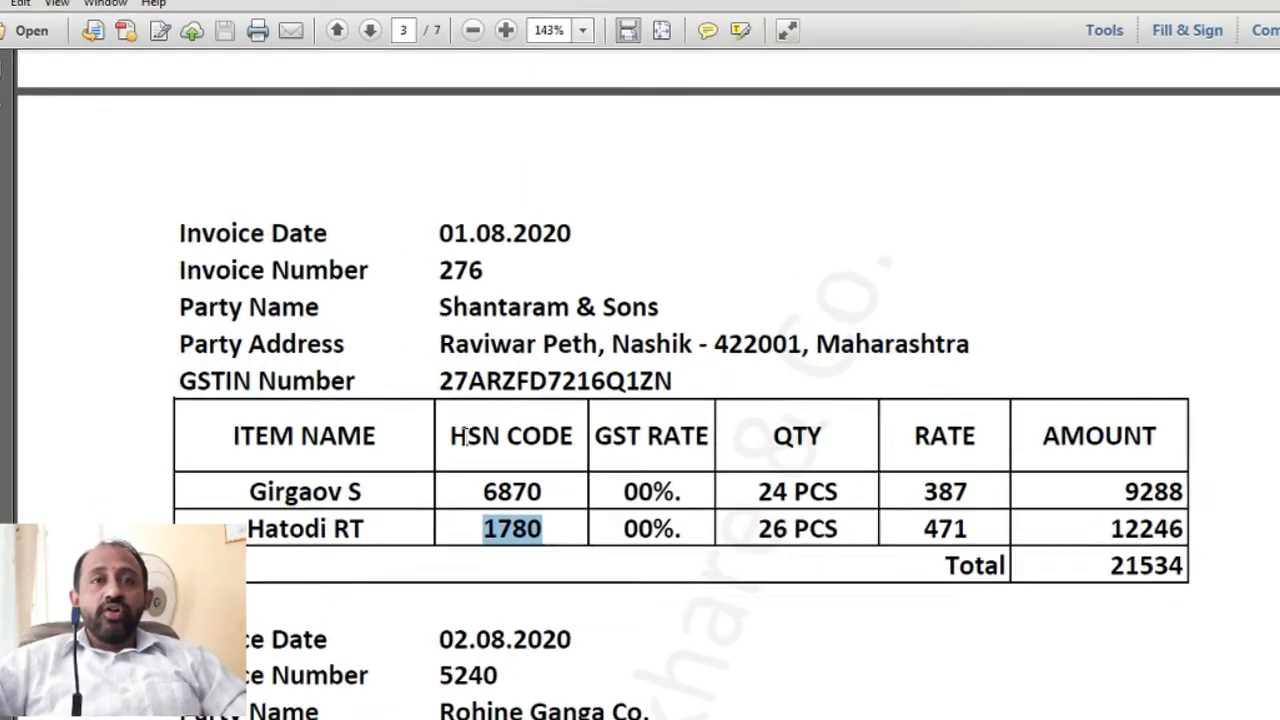
left_click_drag(449, 435, 594, 437)
double_click(492, 542)
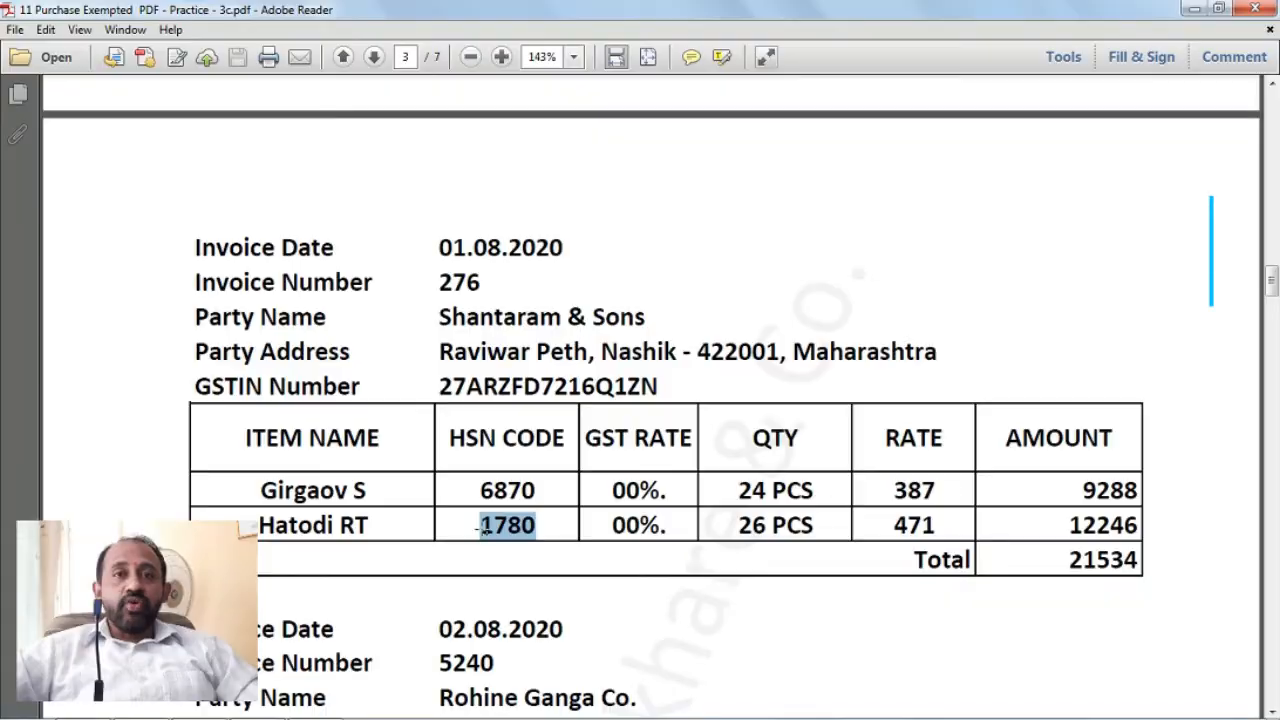
key("ctrl+c")
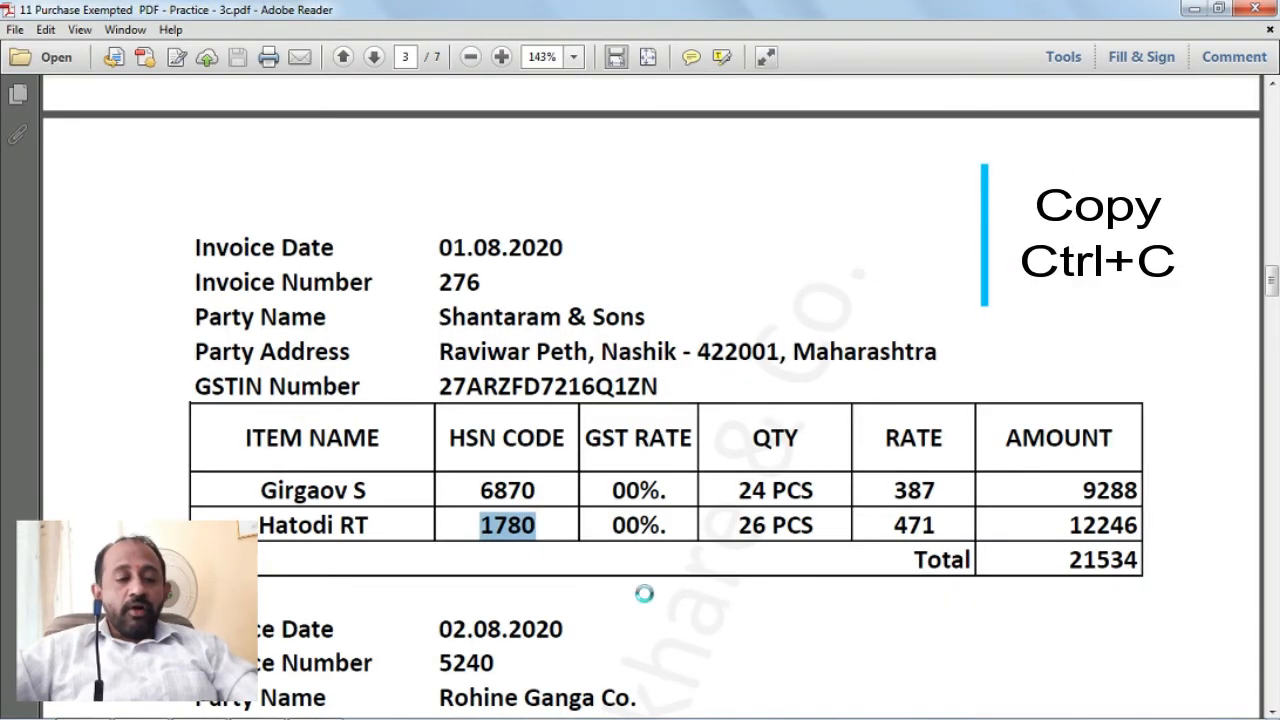
mouse_move(395, 697)
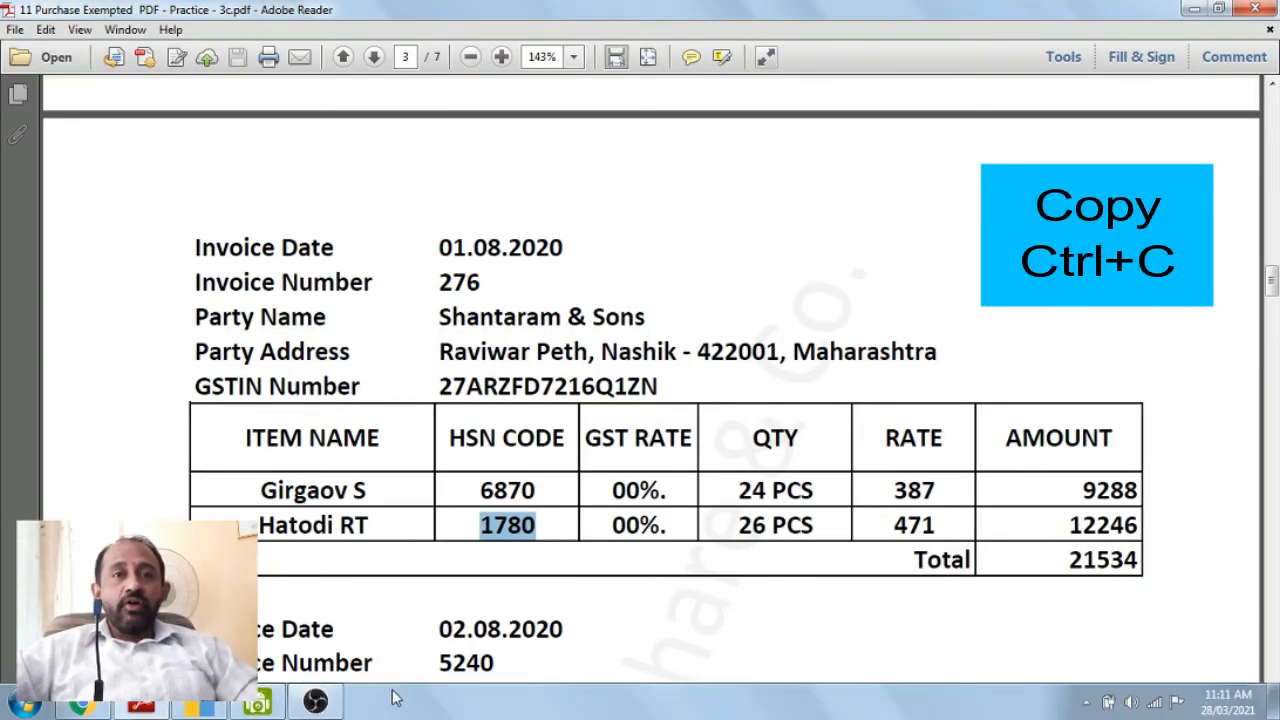
left_click(200, 708)
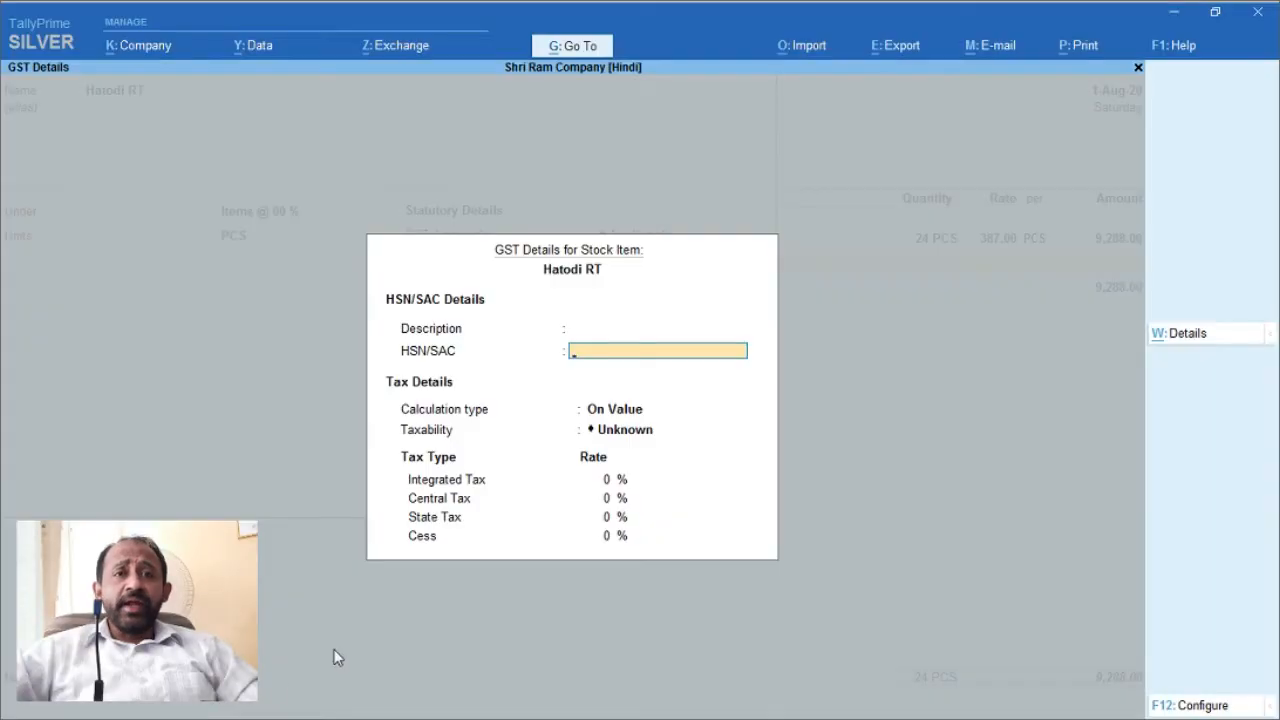
Step: Save Hatodi RT with HSN/SAC 1780, On Value, Exempt taxability, Goods supply, and rate of duty 0
key("ctrl+v")
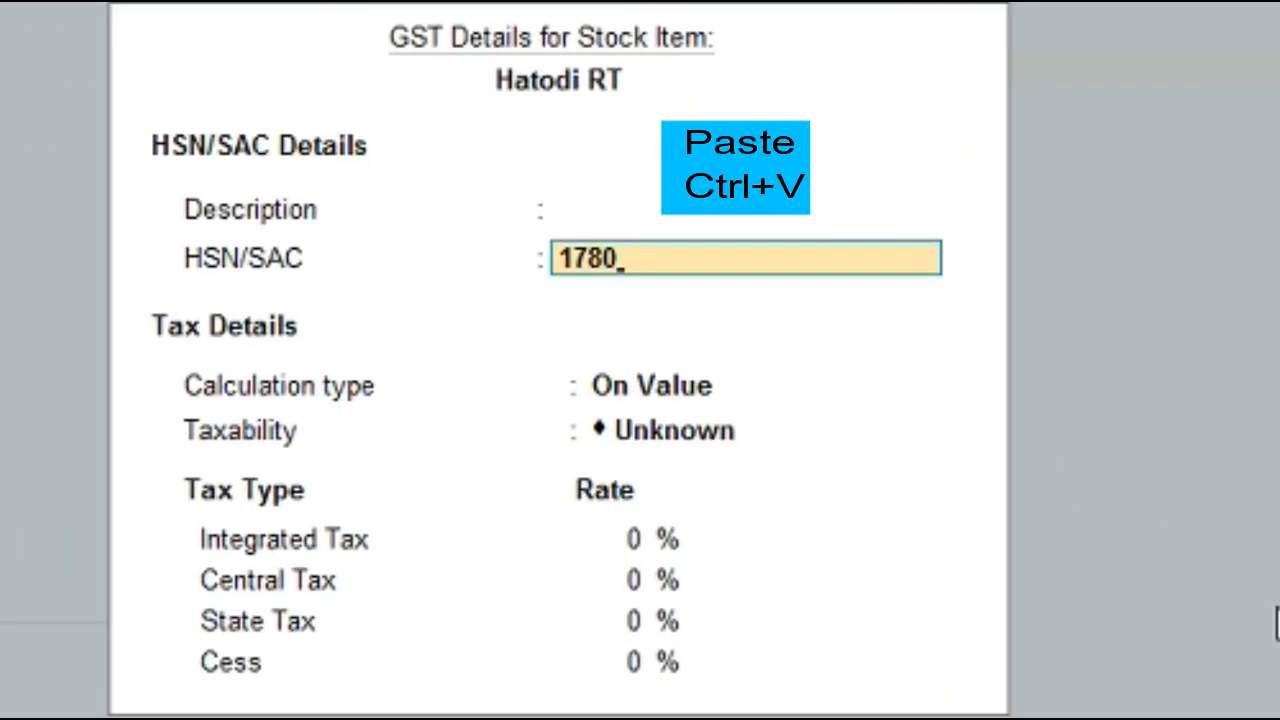
key("Return")
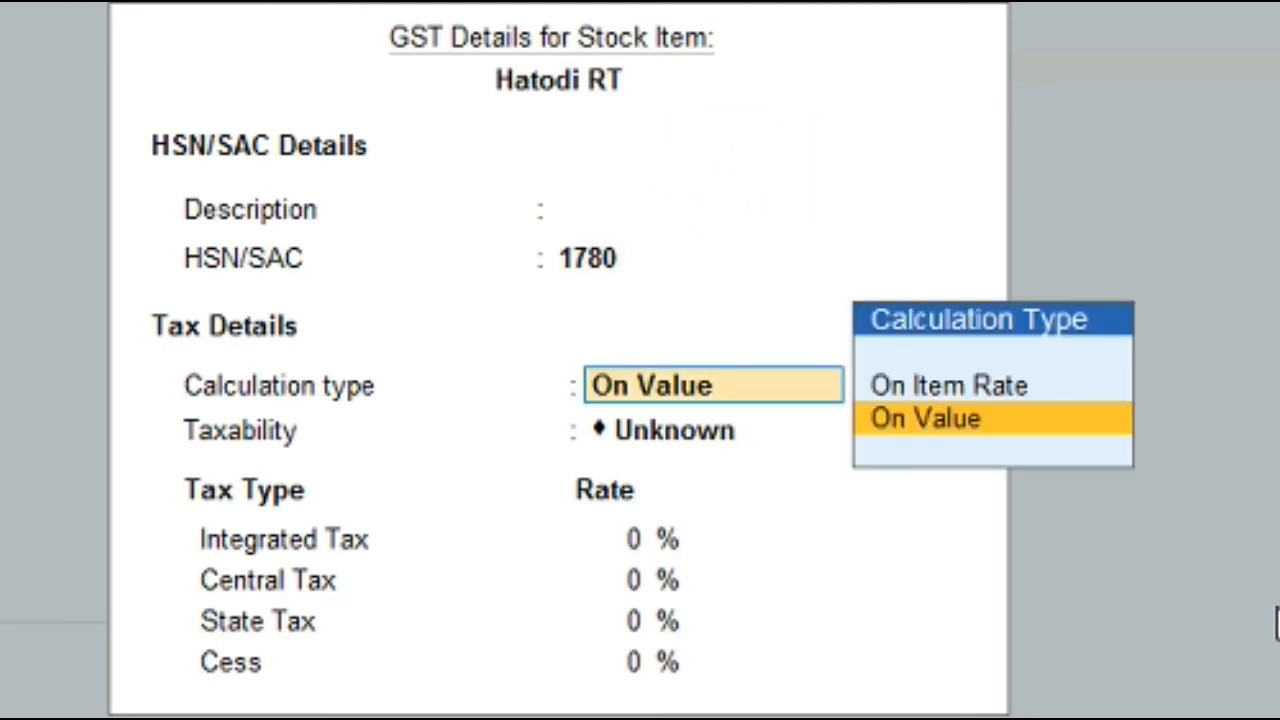
key("Return")
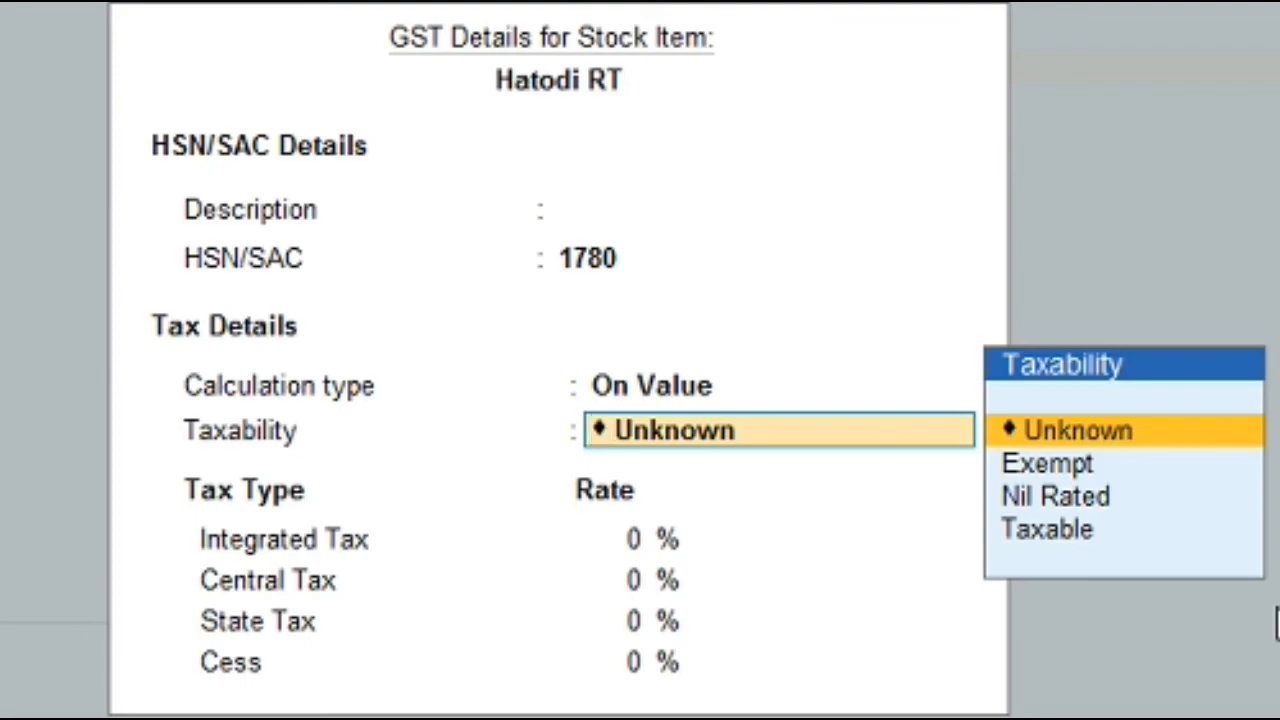
key("Down")
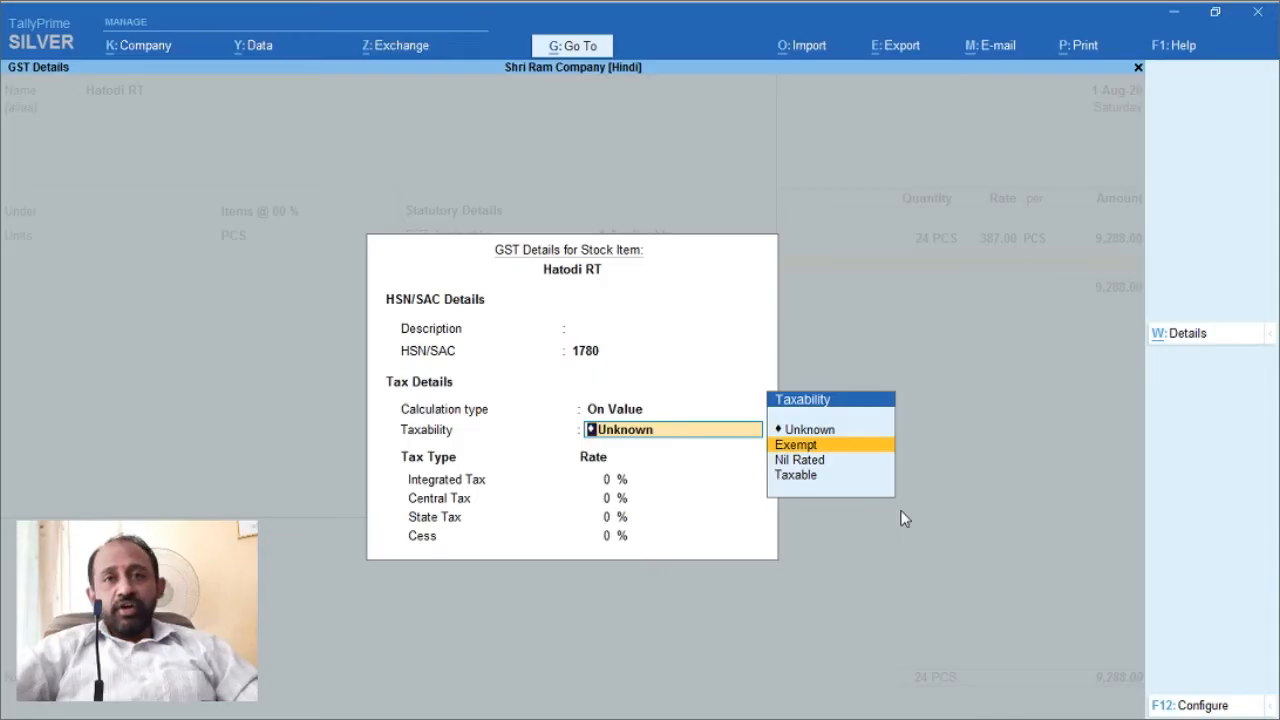
key("Return")
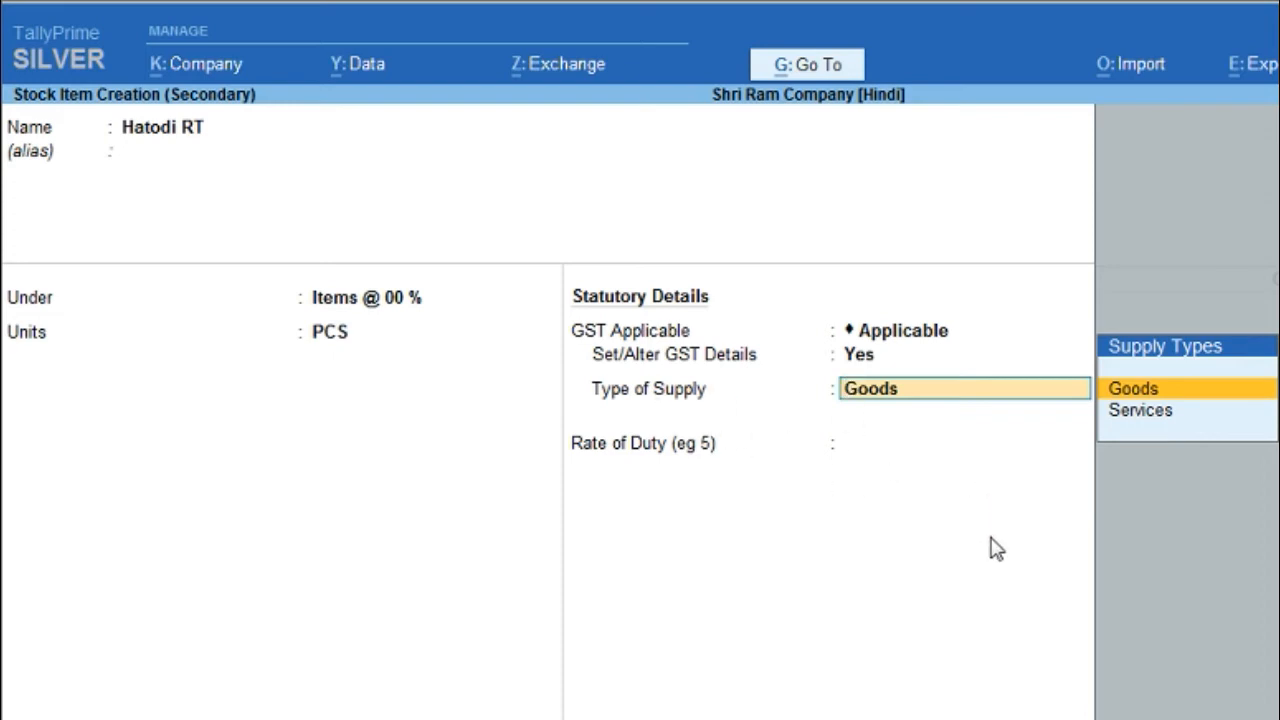
key("Return")
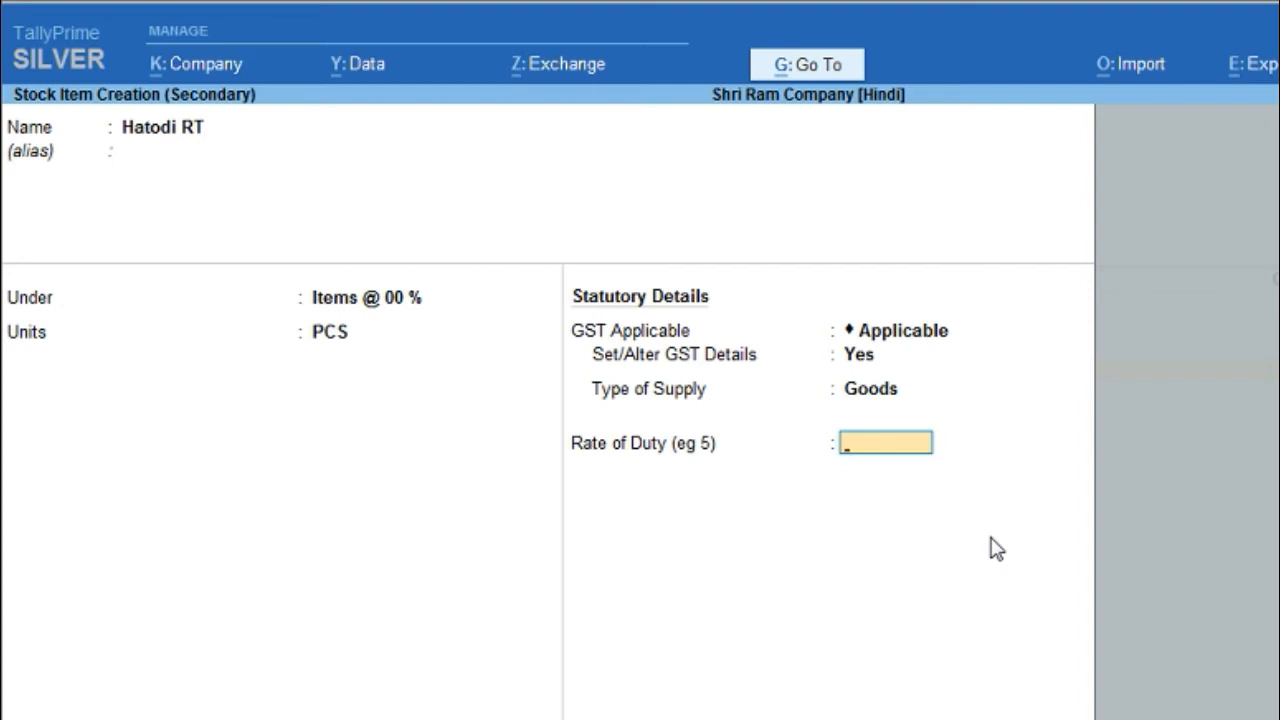
key("Return")
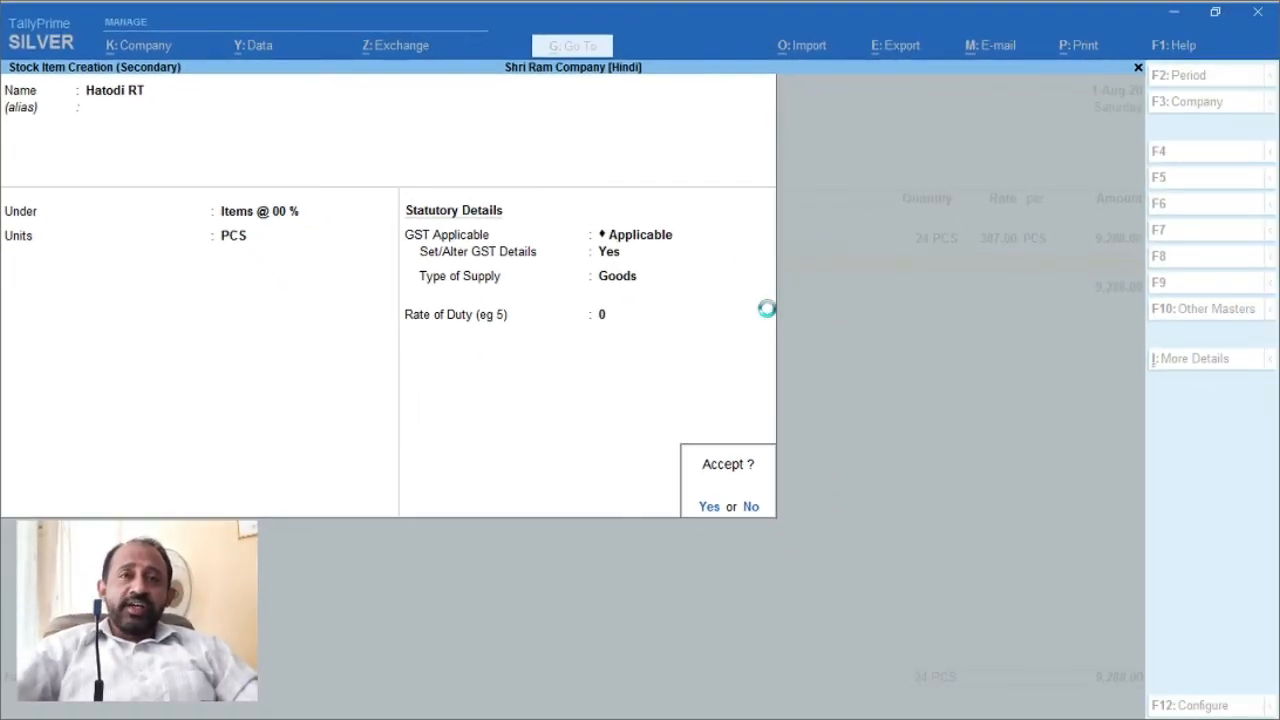
key("Return")
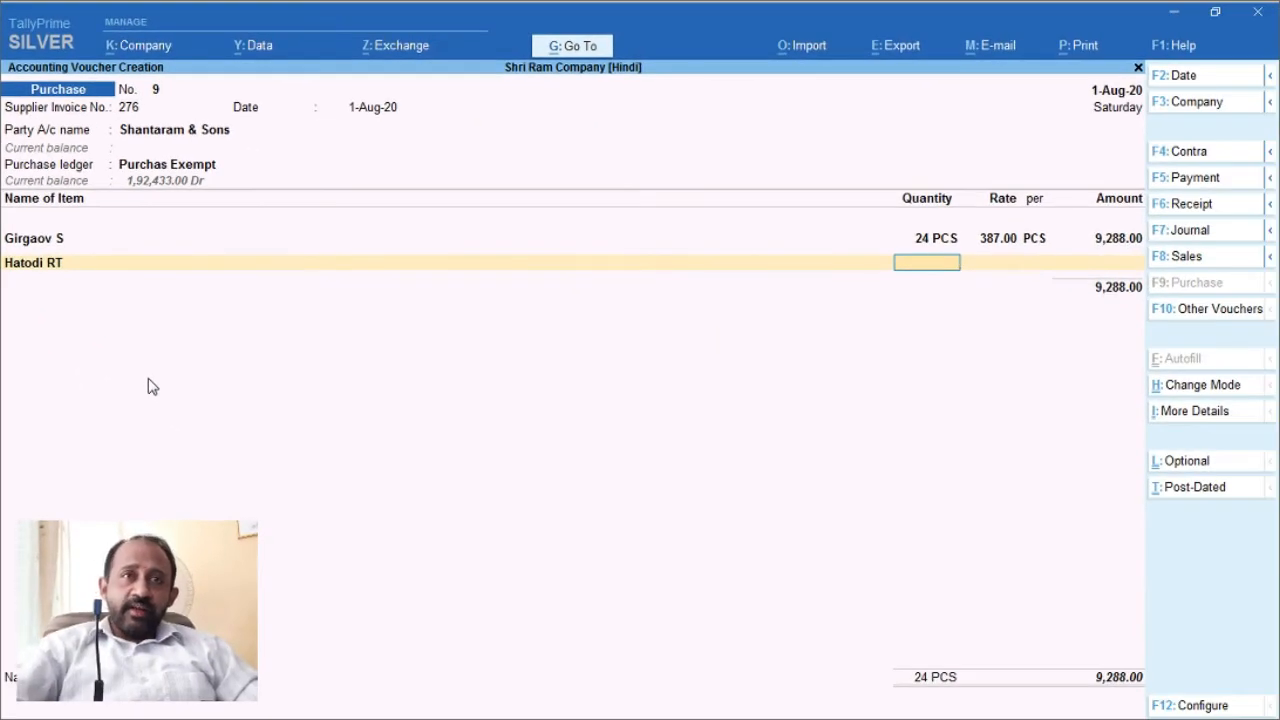
Step: Add Hatodi RT as the second line with 26 PCS at rate 471
key("BackSpace")
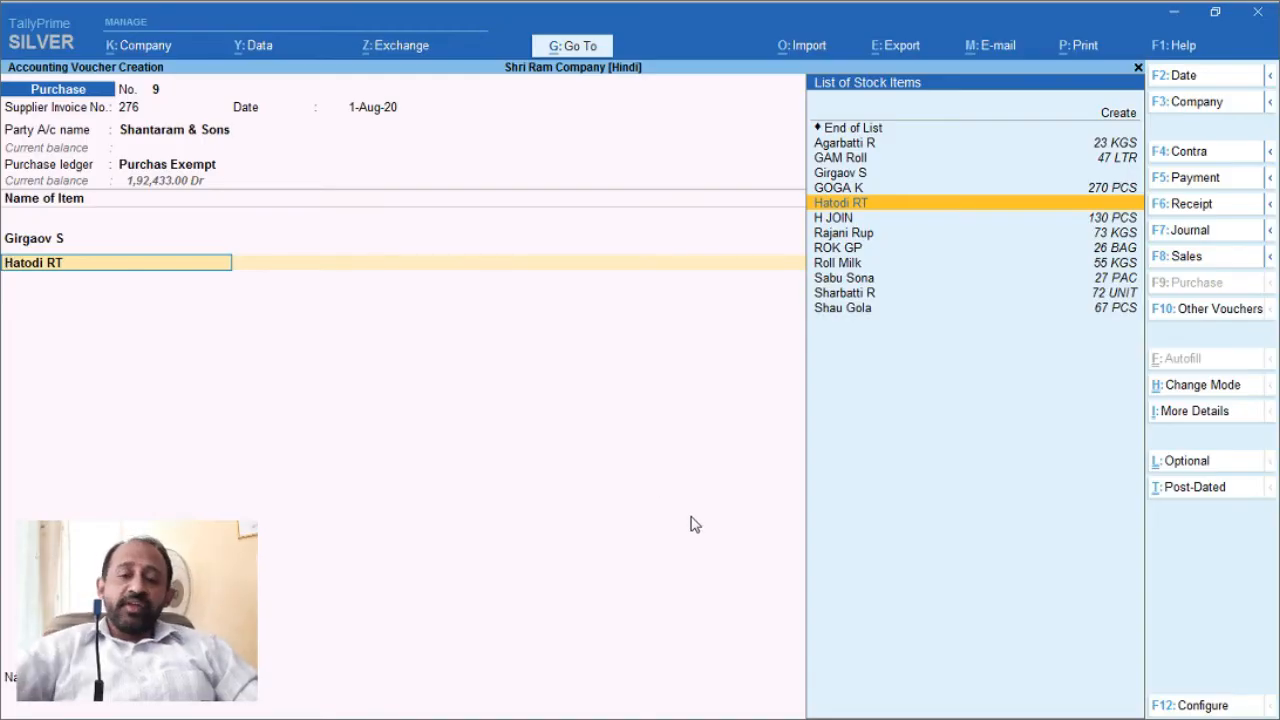
key("Return")
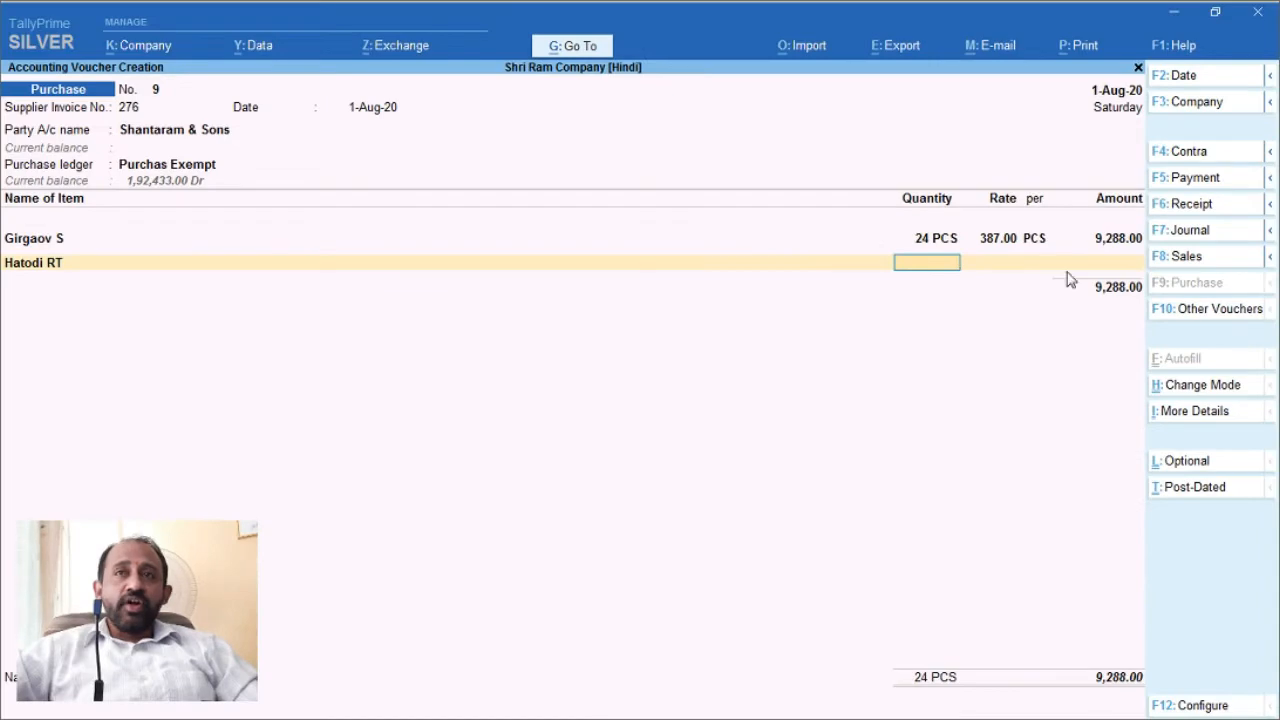
left_click(1176, 20)
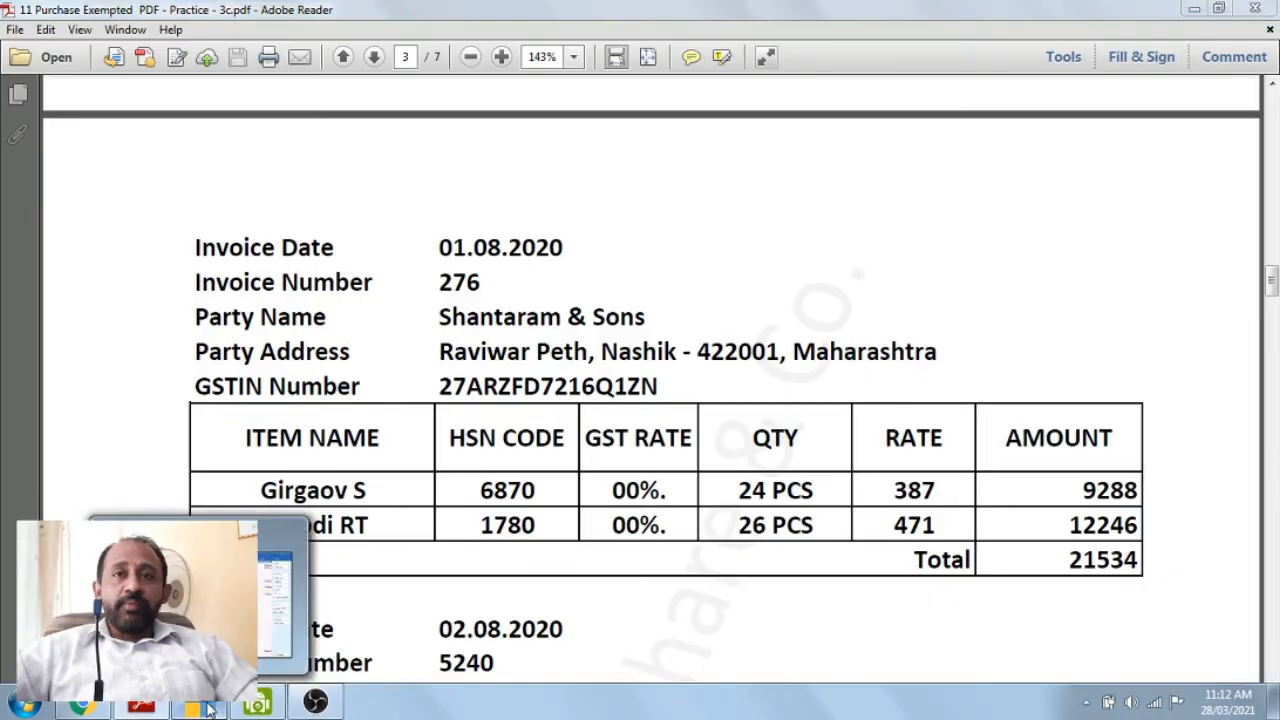
left_click(257, 704)
type("26")
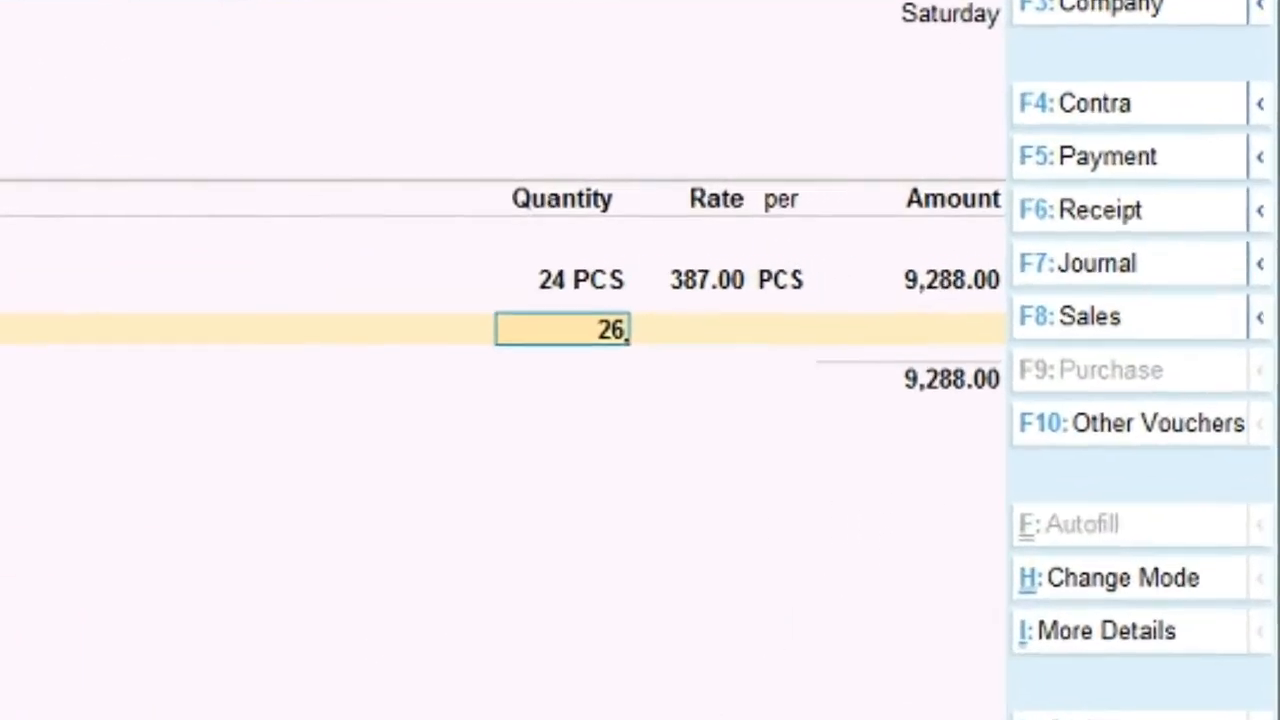
key("Return")
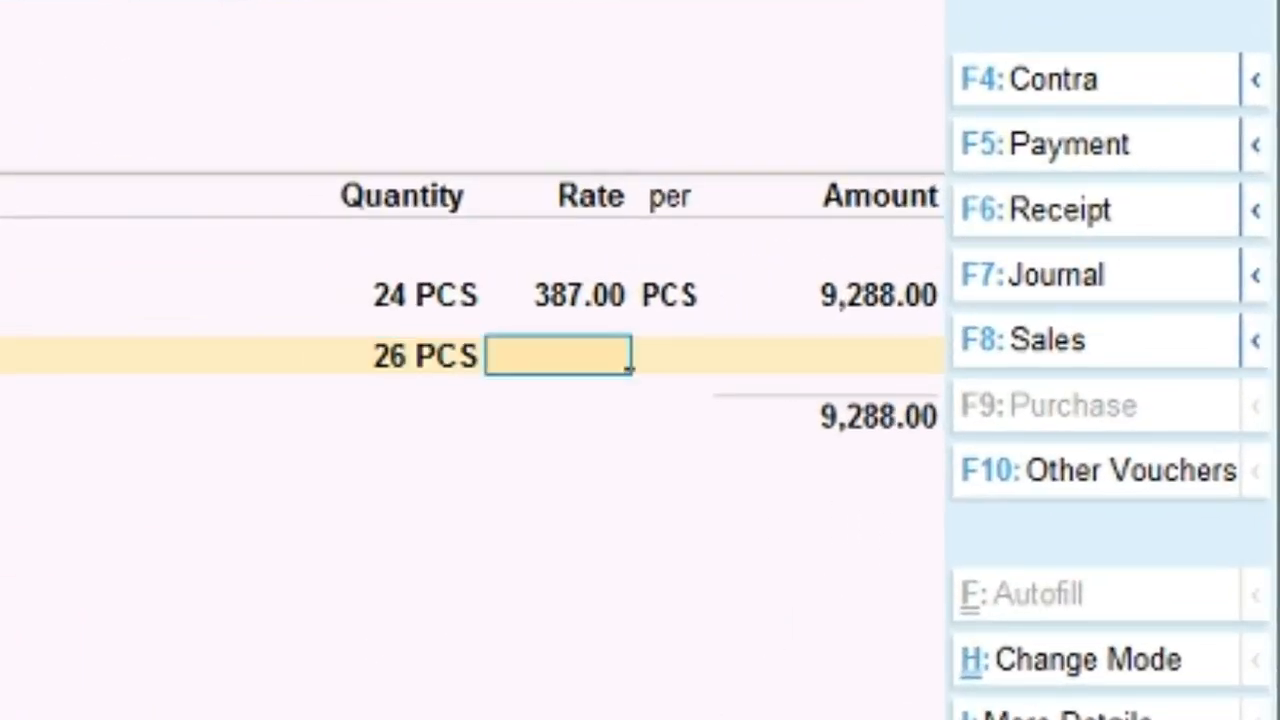
type("471")
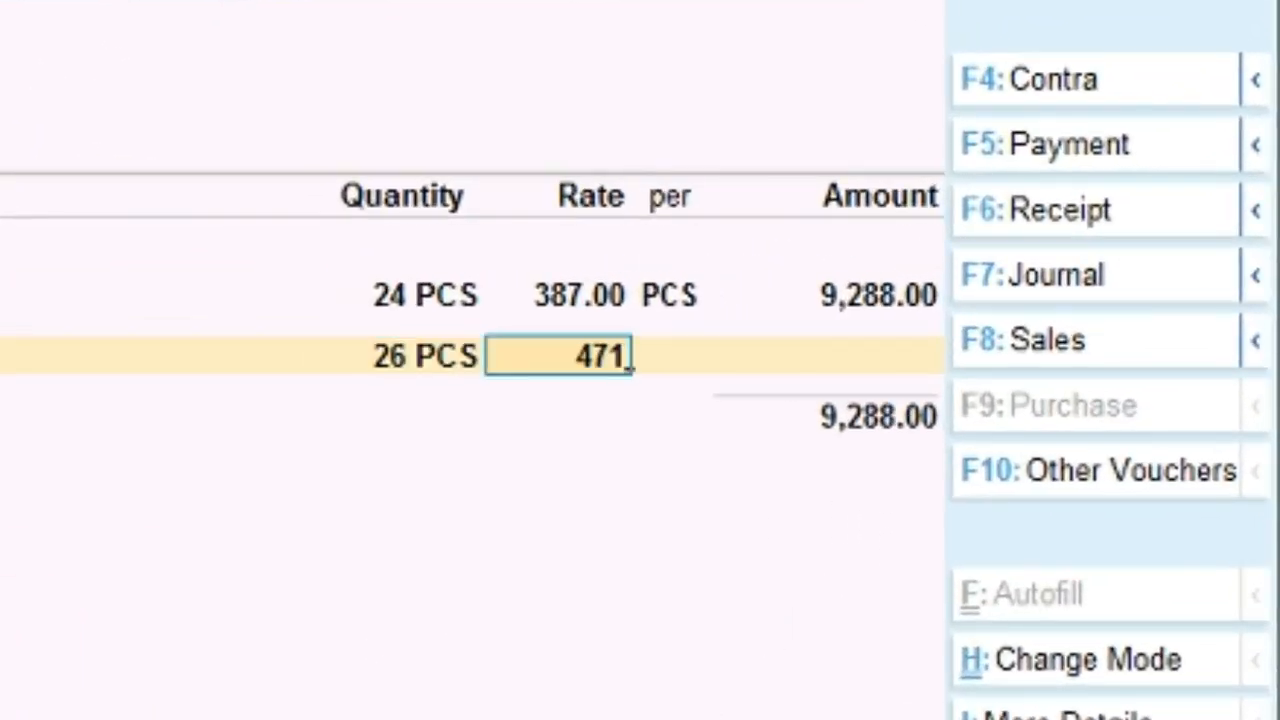
key("Return")
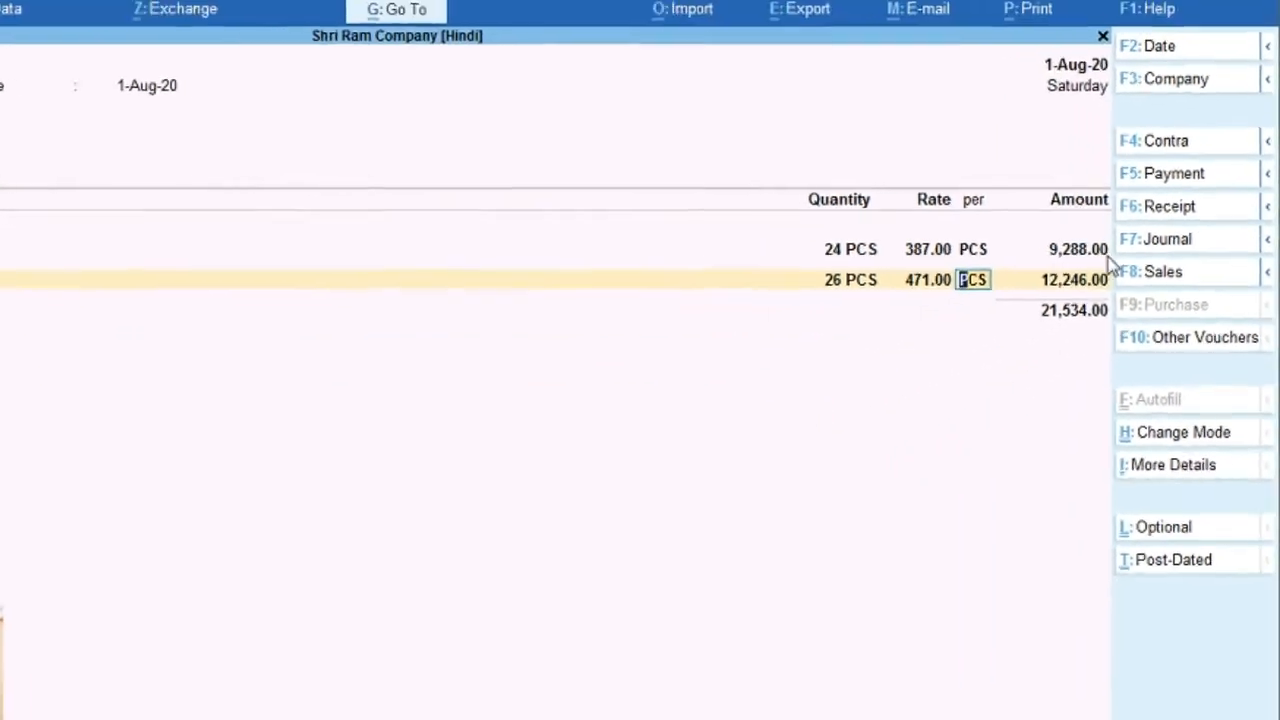
Step: Check the amounts against the invoice and save voucher No. 9 totalling 21,534.00
left_click(1172, 14)
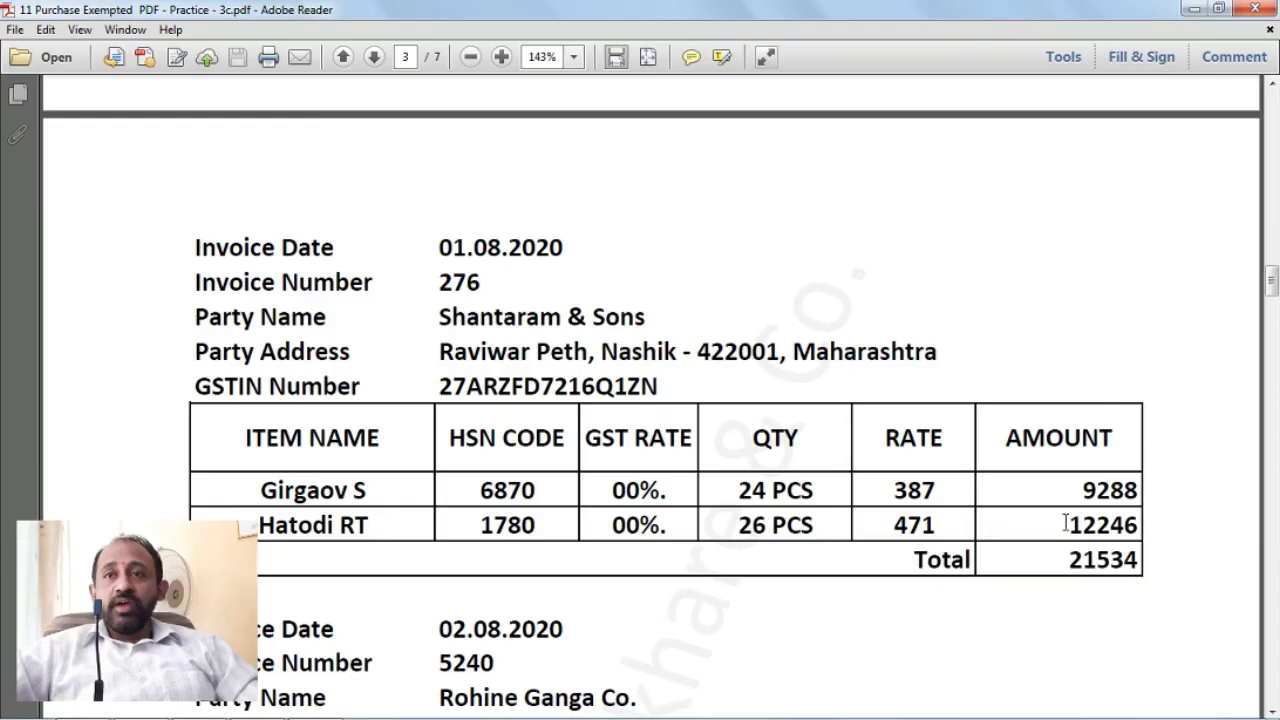
mouse_move(250, 714)
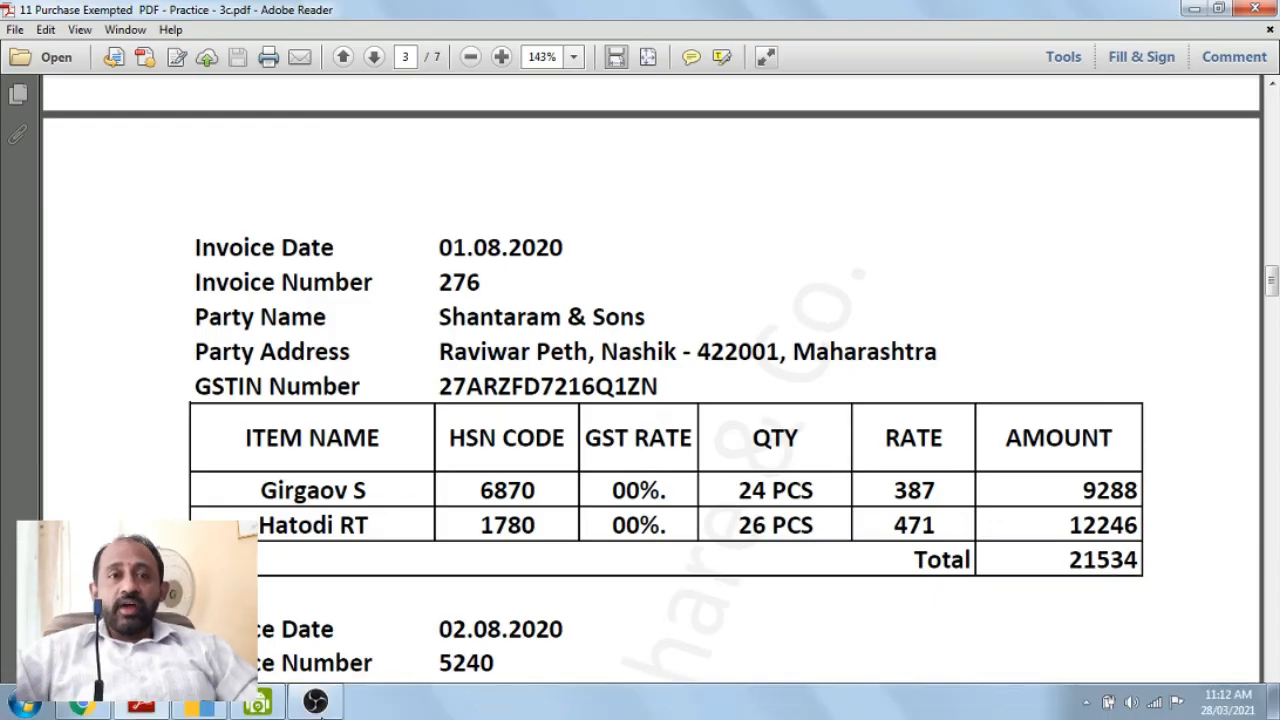
left_click(205, 708)
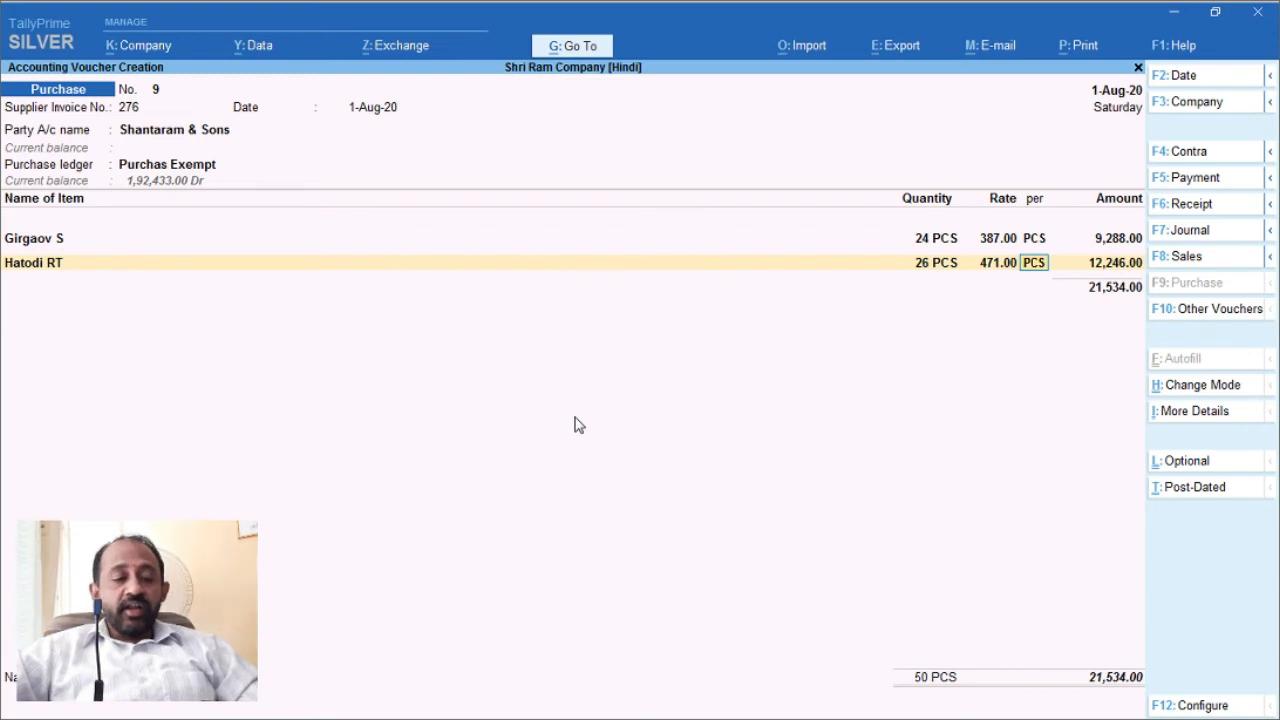
key("ctrl+a")
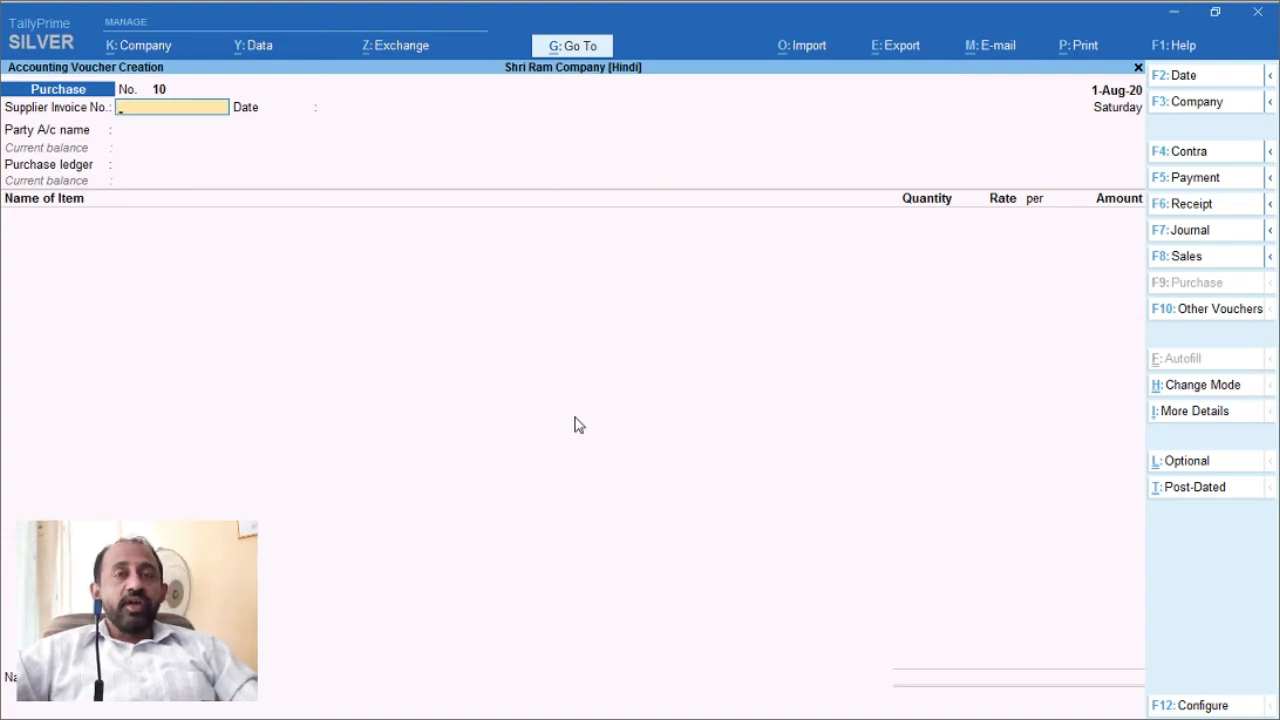
Step: Switch the PDF to Select Tool and copy 'Rohine Ganga Co.' from the 02.08.2020 invoice
left_click(1175, 15)
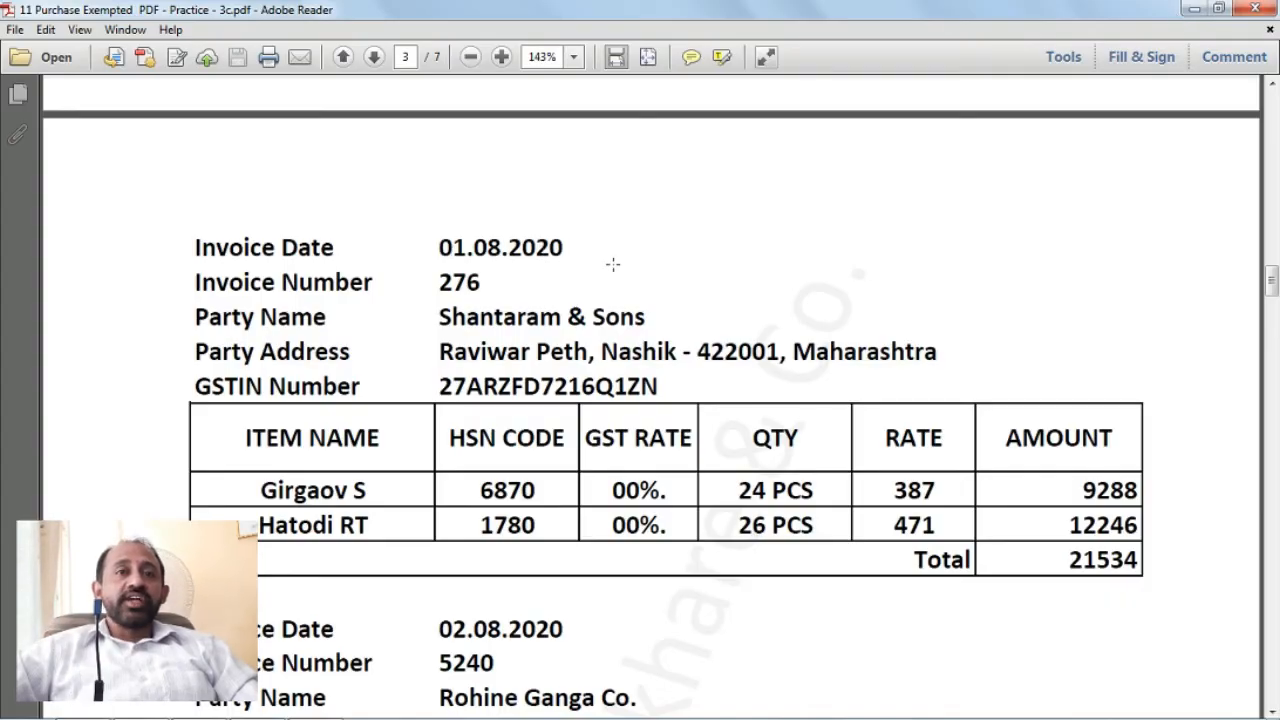
scroll(613, 263, "down", 10)
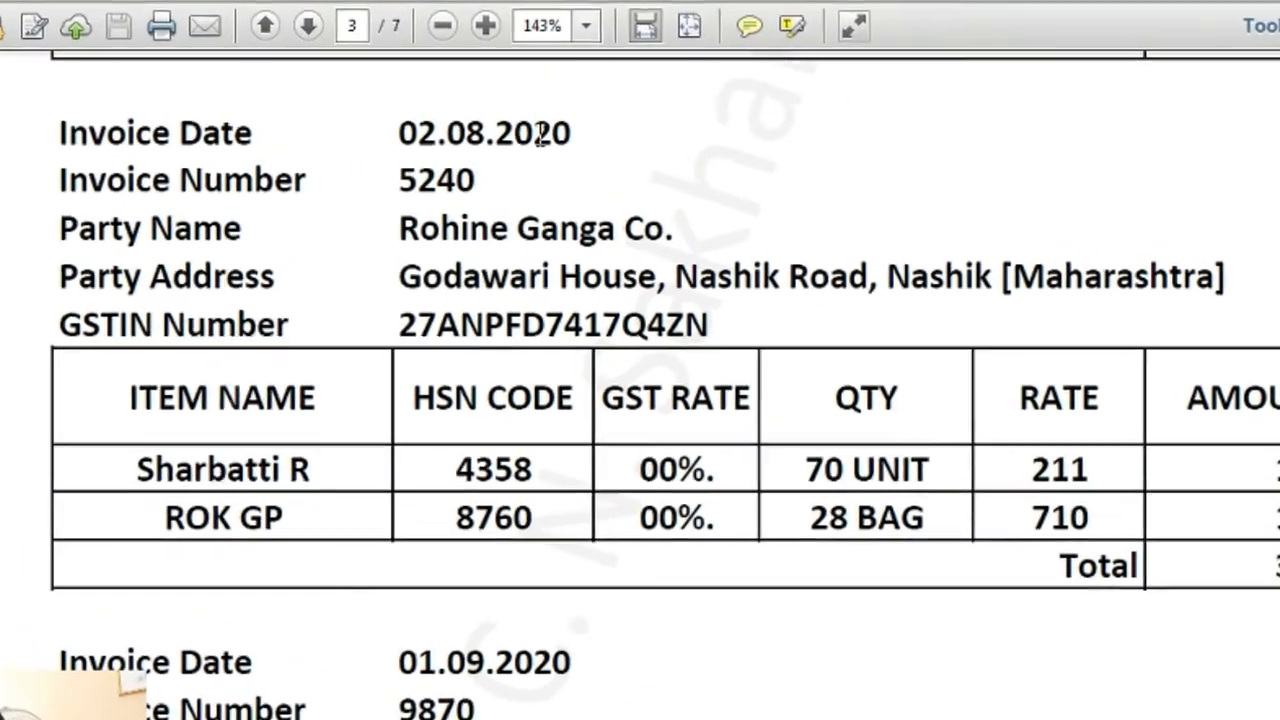
right_click(902, 157)
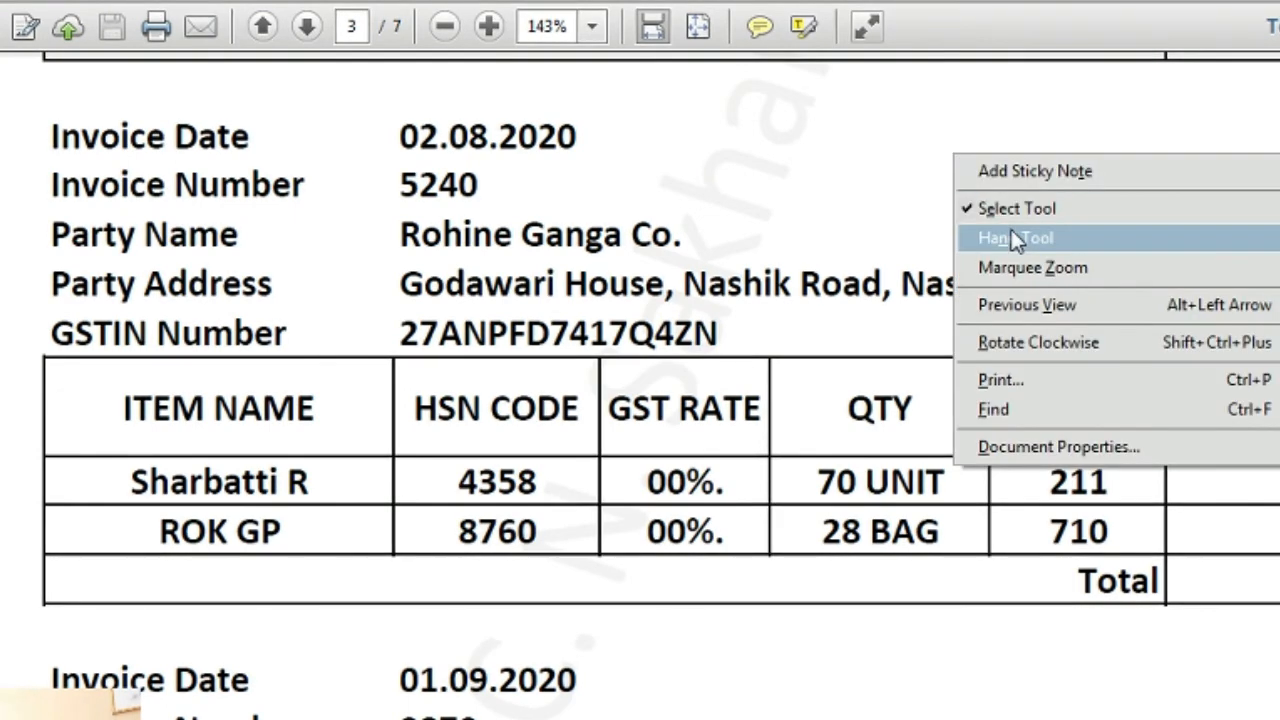
left_click(1017, 237)
right_click(1004, 140)
left_click(1063, 192)
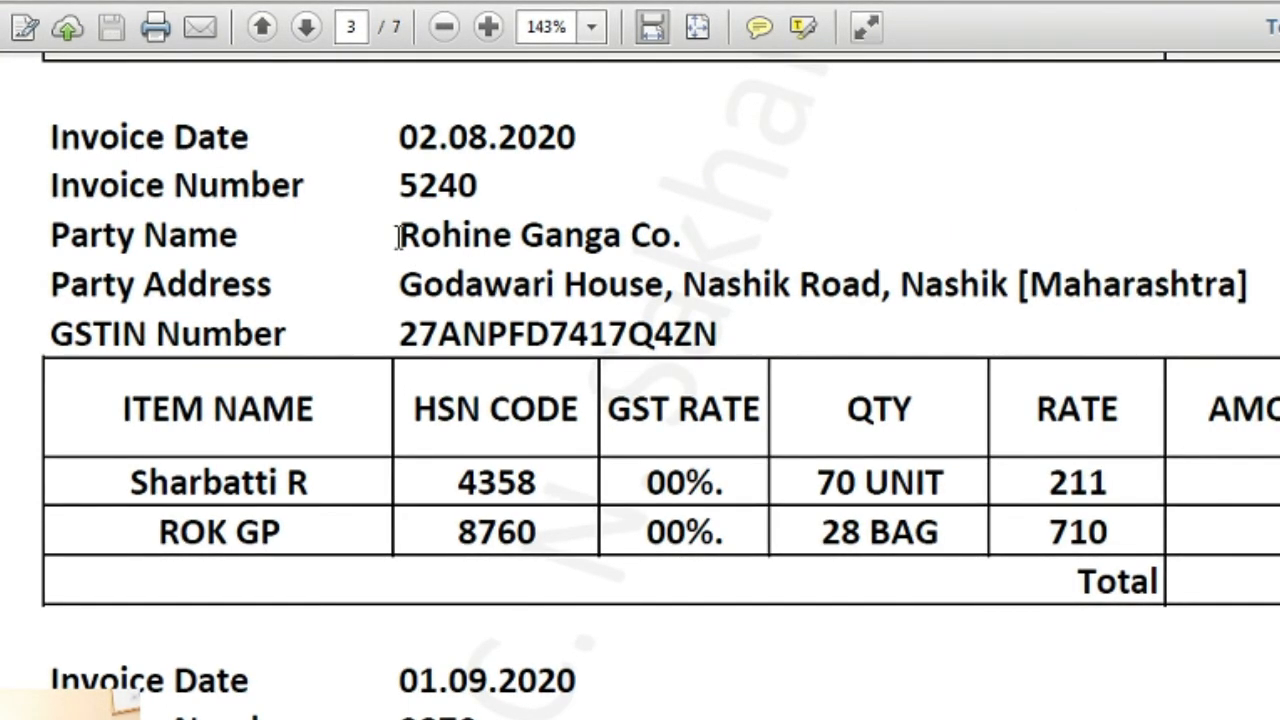
left_click_drag(395, 232, 838, 230)
key("ctrl+c")
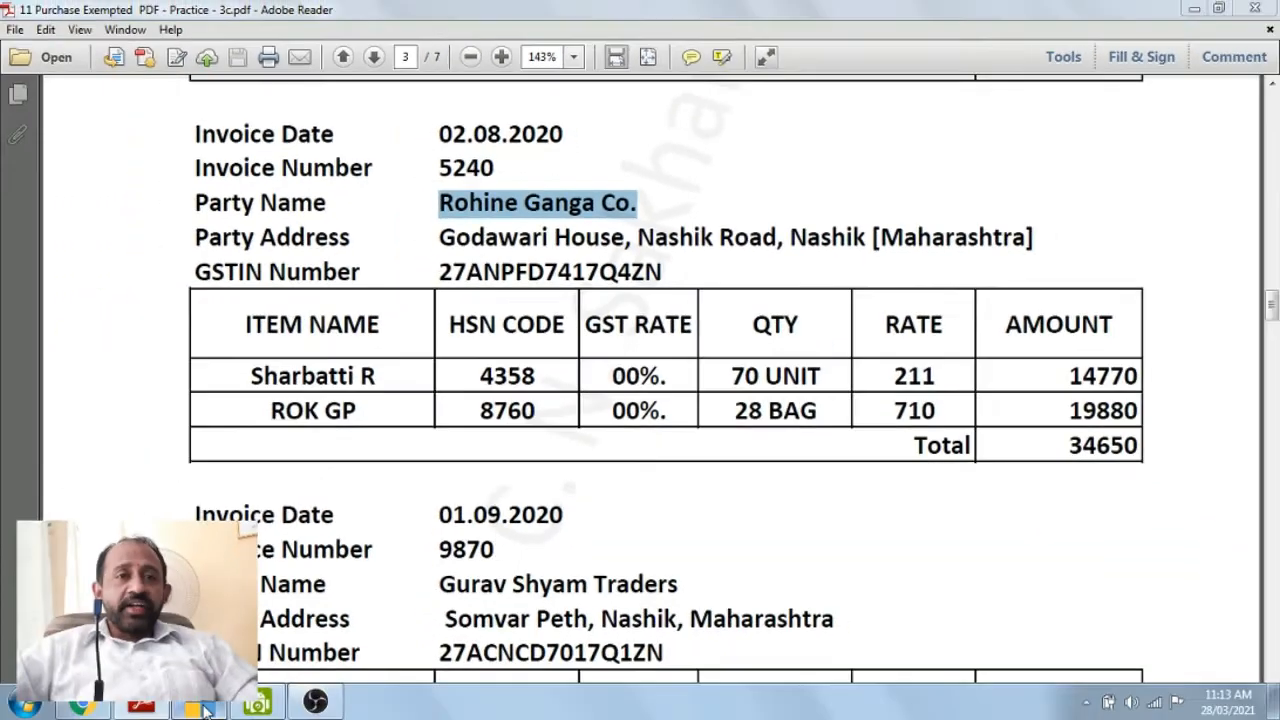
left_click(203, 708)
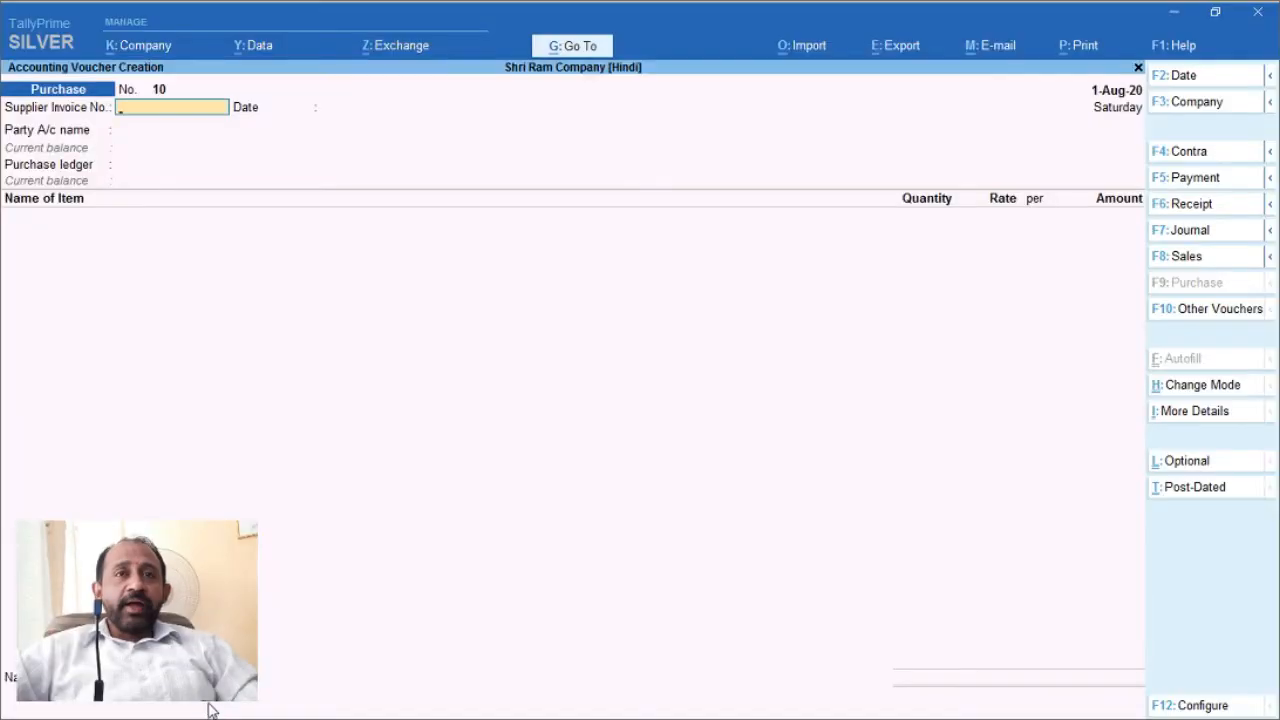
left_click(1175, 13)
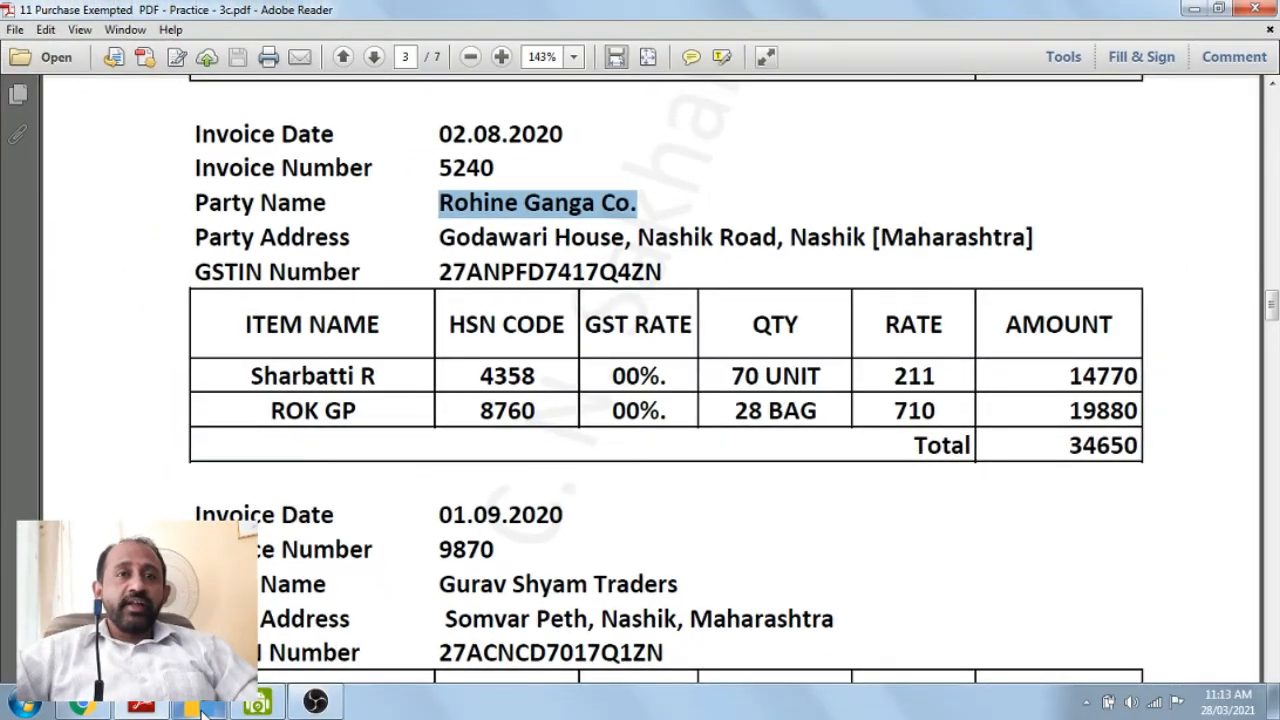
left_click(203, 708)
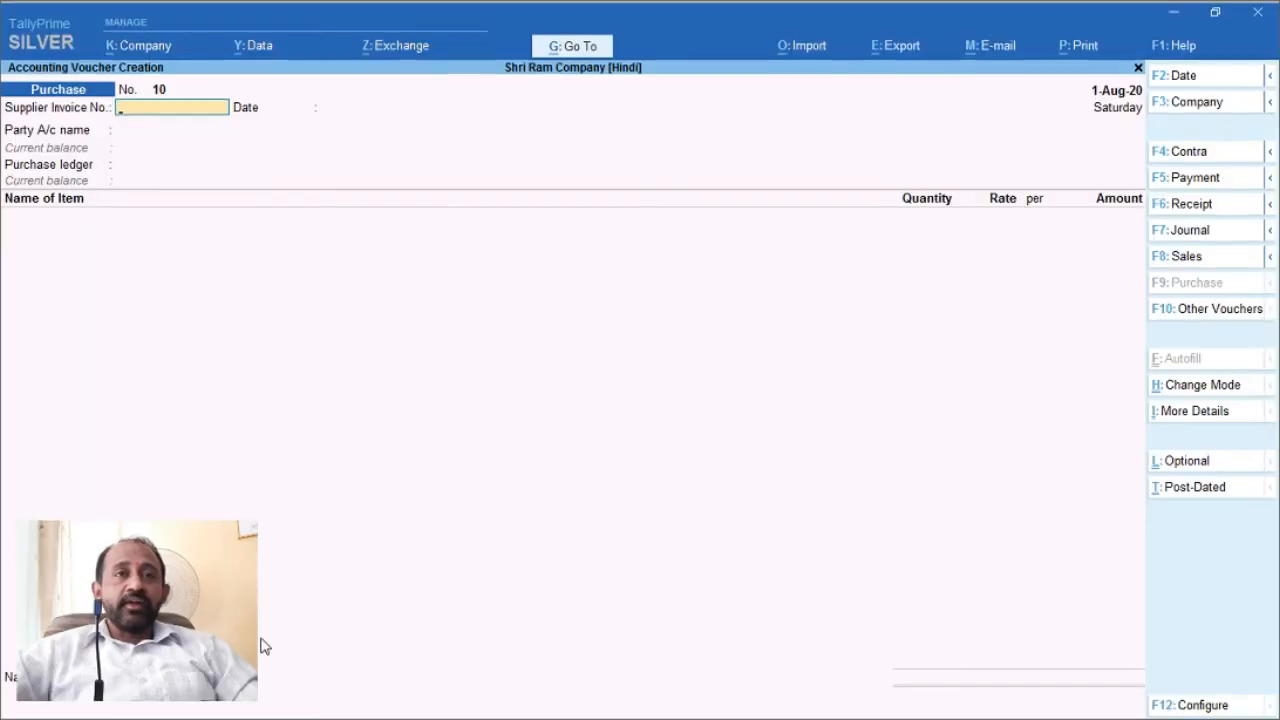
Step: Enter supplier invoice 5280, date 2-Aug-20, and party account Rohine Ganga Co. on voucher No. 10
type("5280")
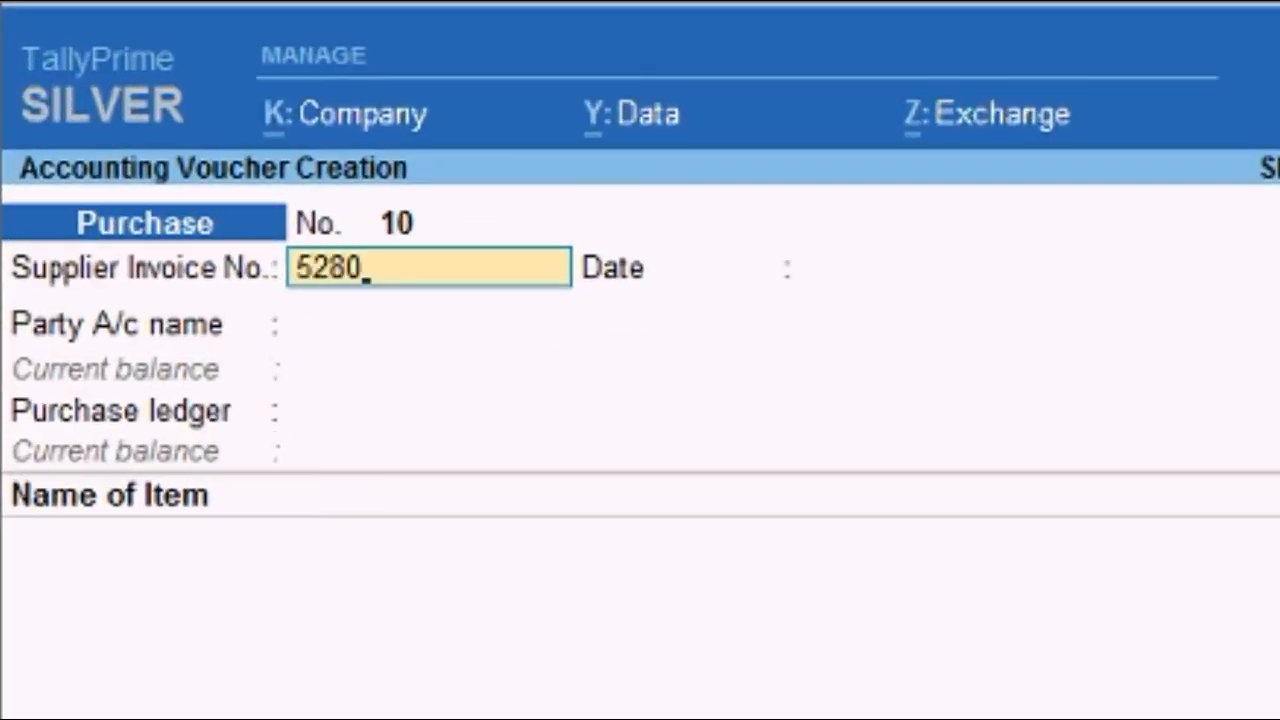
key("Return")
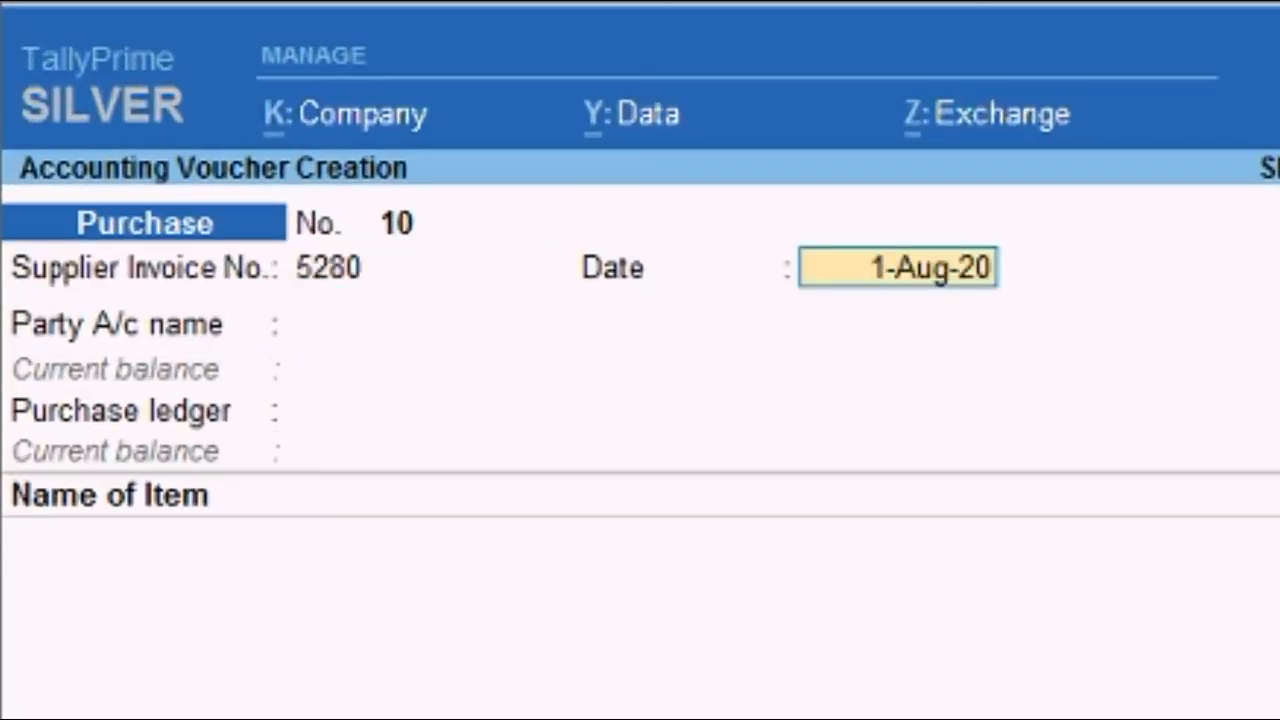
type("2")
key("Return")
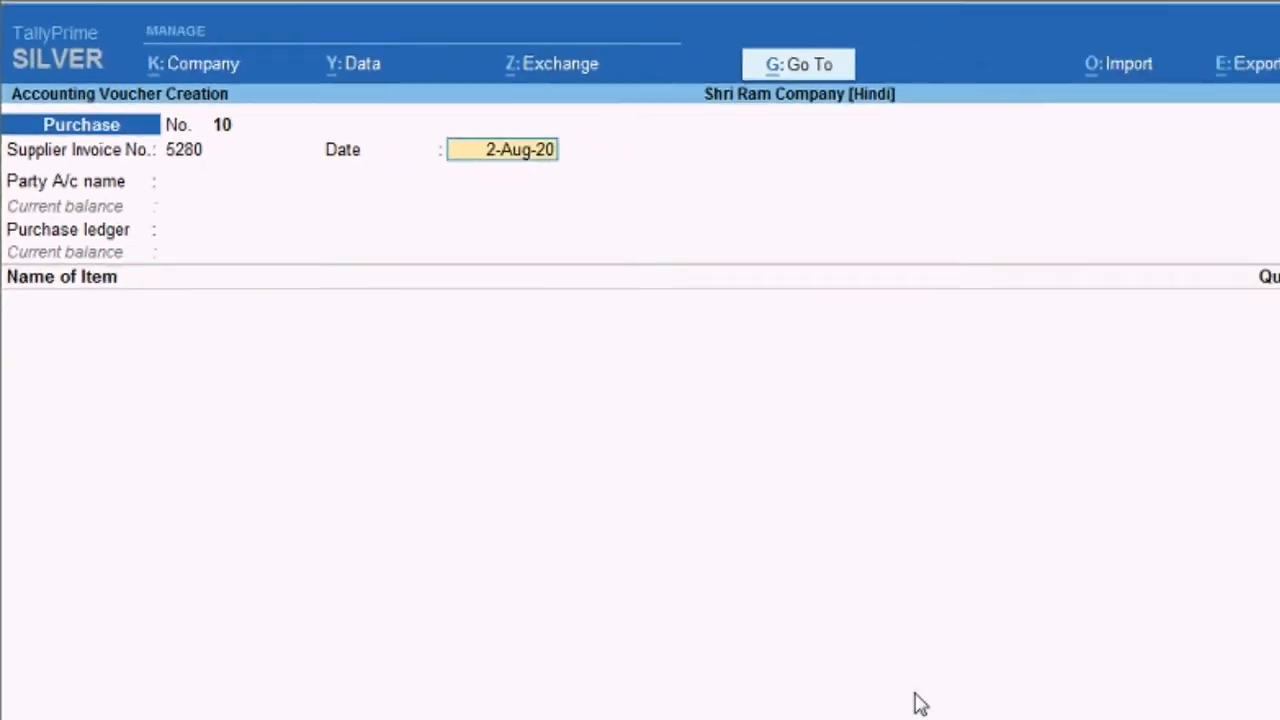
key("F2")
key("Return")
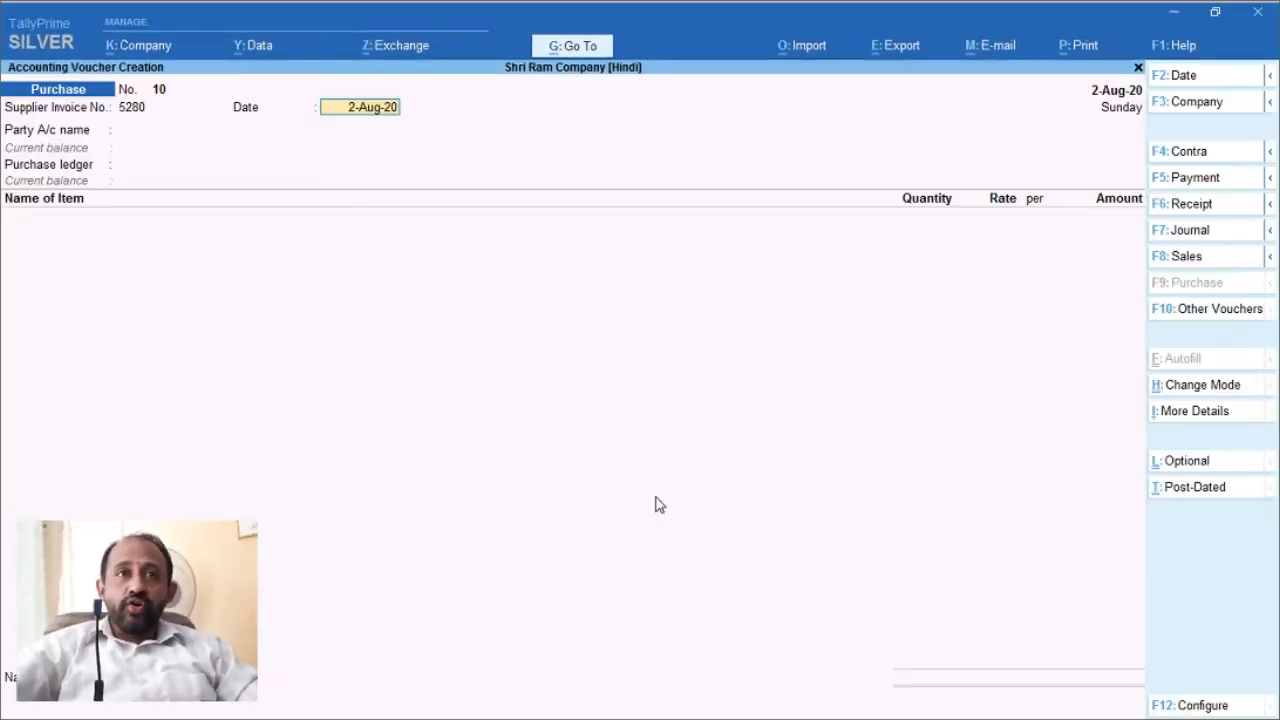
key("Return")
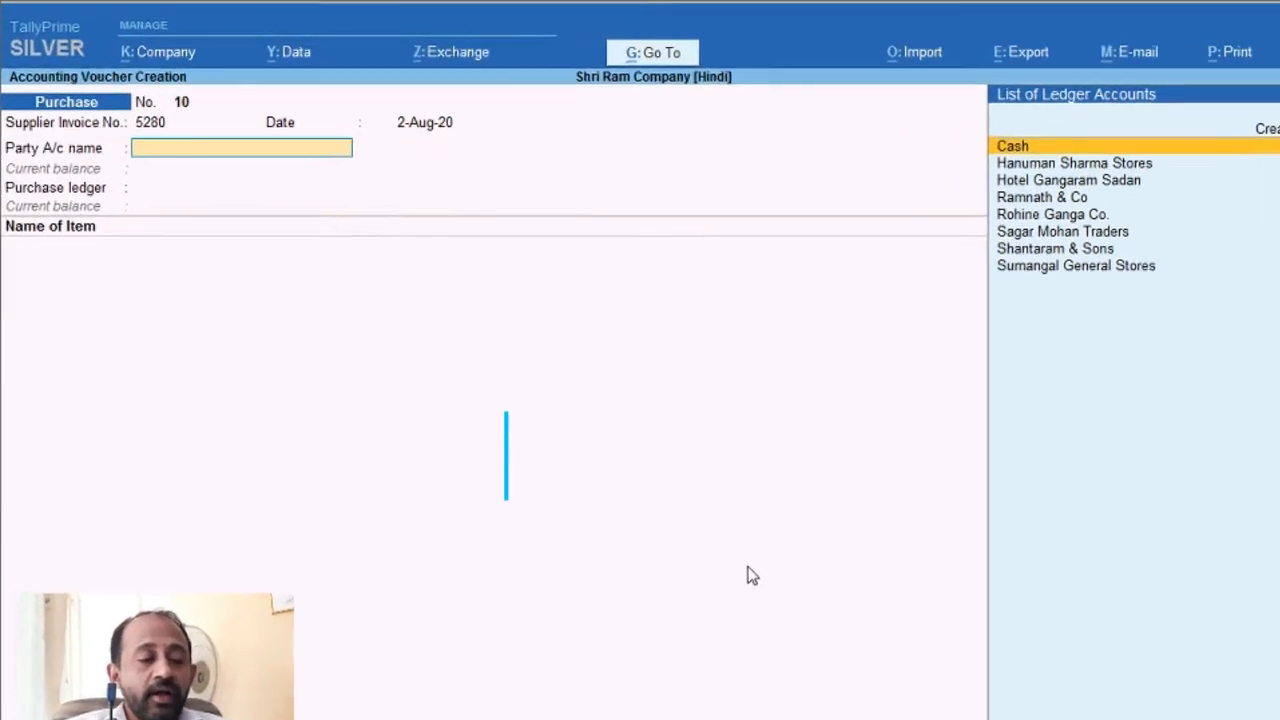
key("ctrl+v")
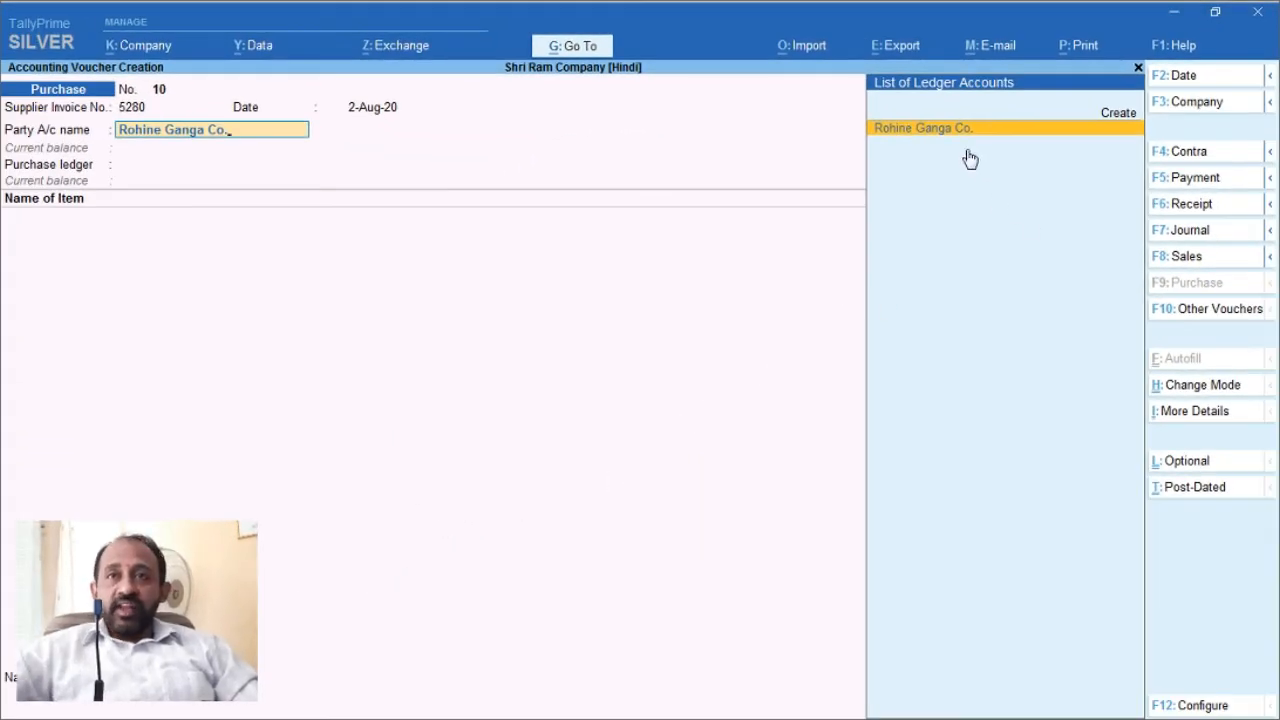
key("Return")
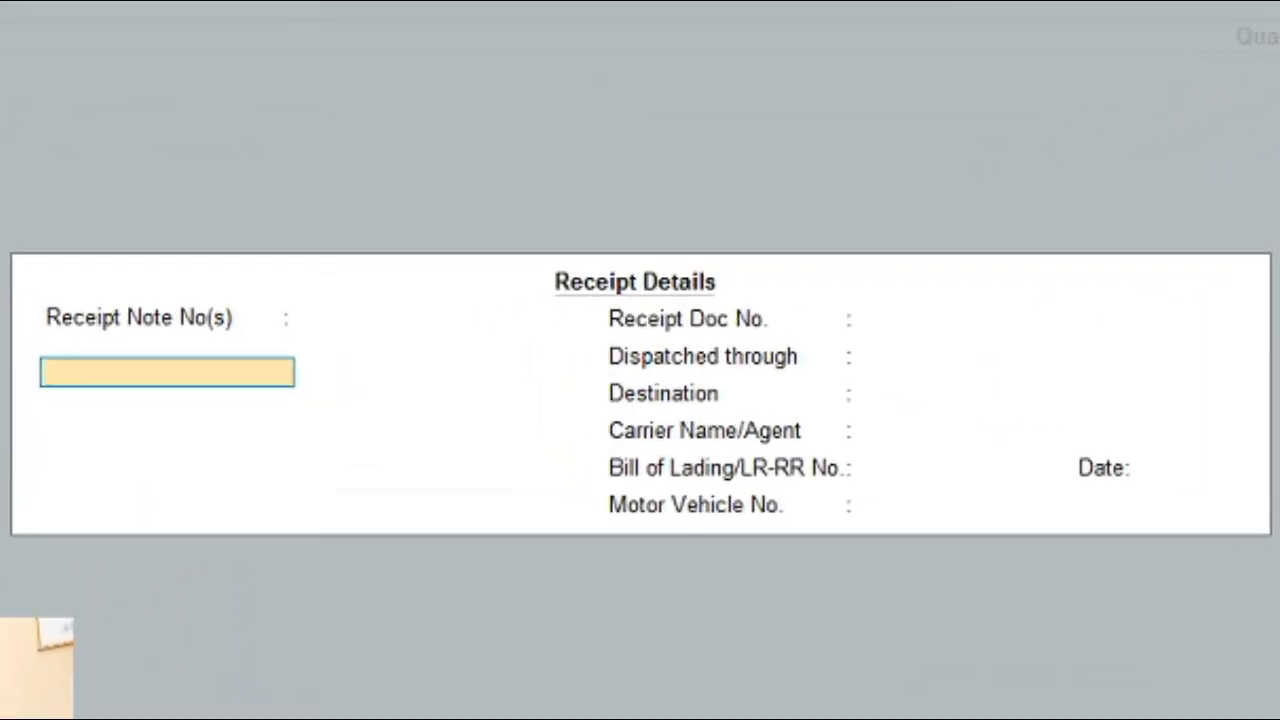
Step: Leave Receipt and Party Details unchanged and choose Purchas Exempt as the purchase ledger
key("ctrl+a")
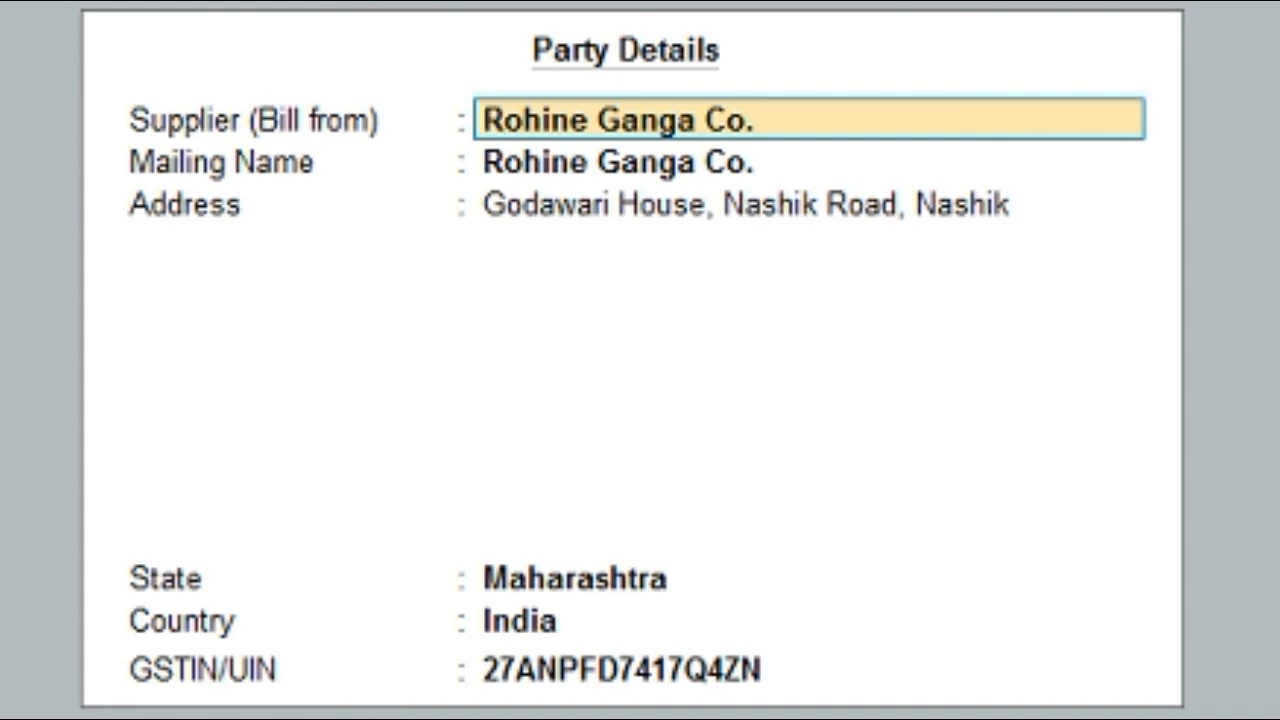
key("ctrl+a")
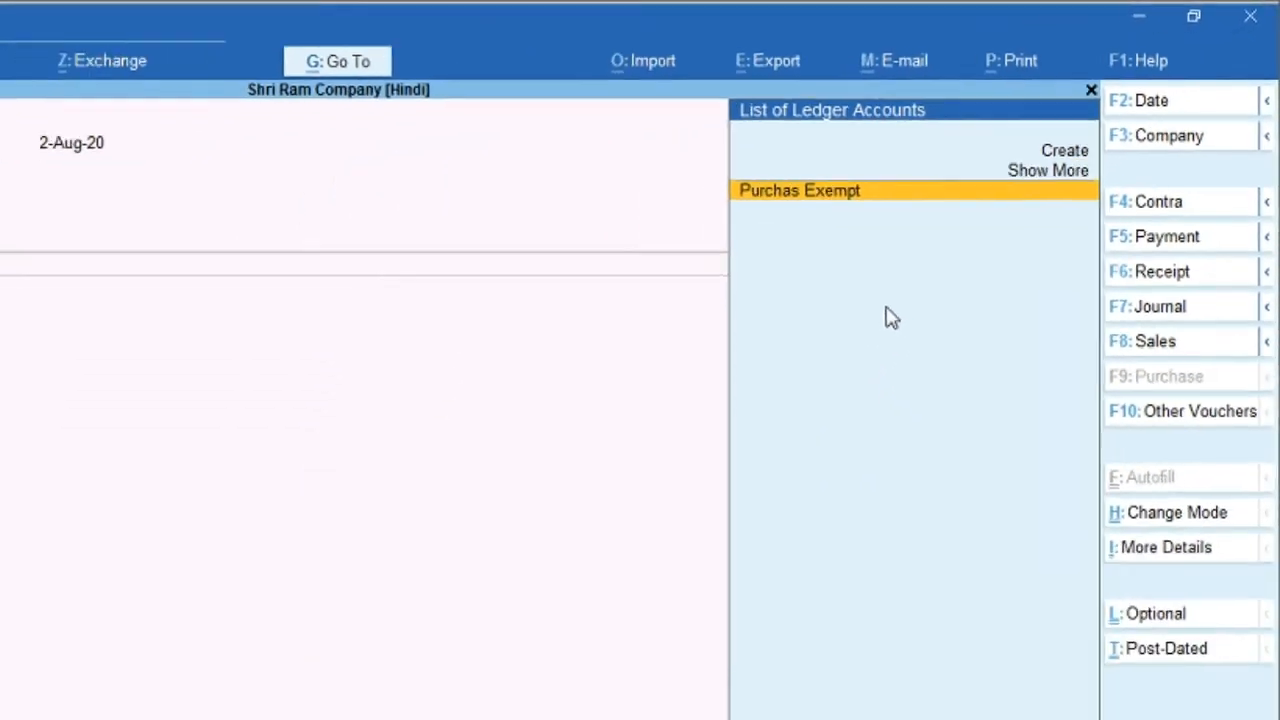
key("Return")
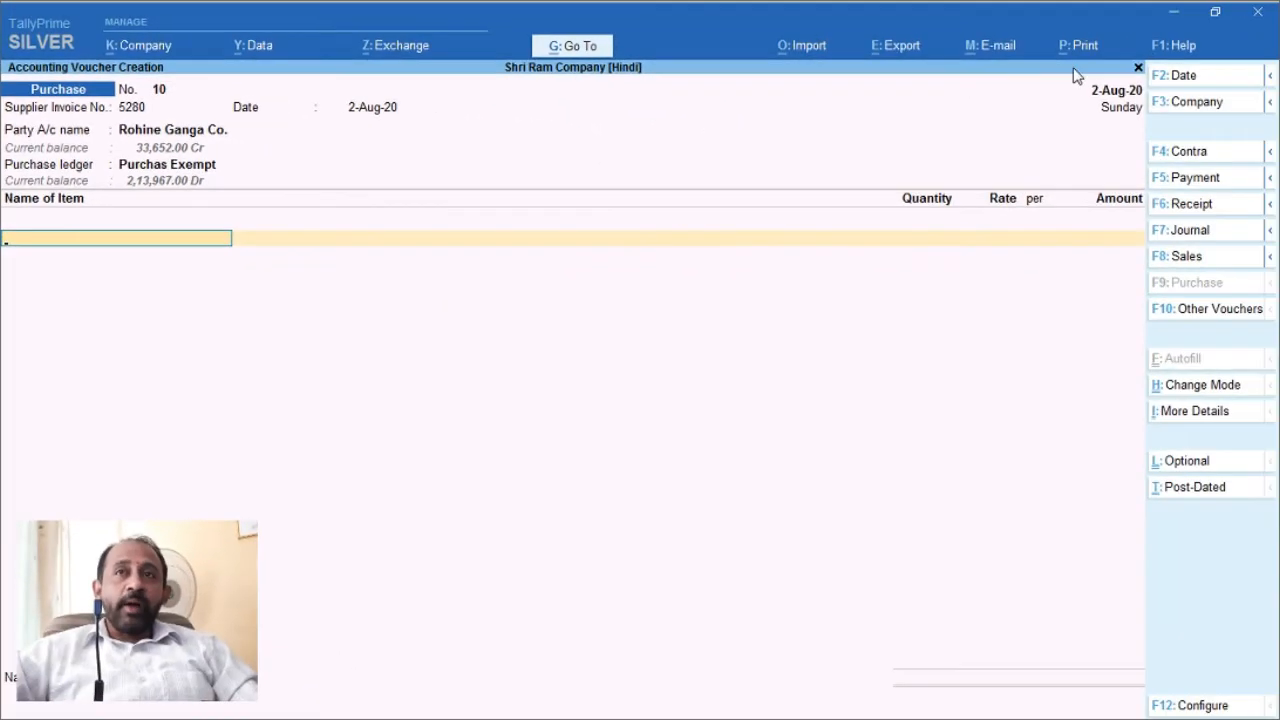
Step: Copy Sharbatti R from the invoice PDF and enter it as voucher 10's first stock item
left_click(1176, 17)
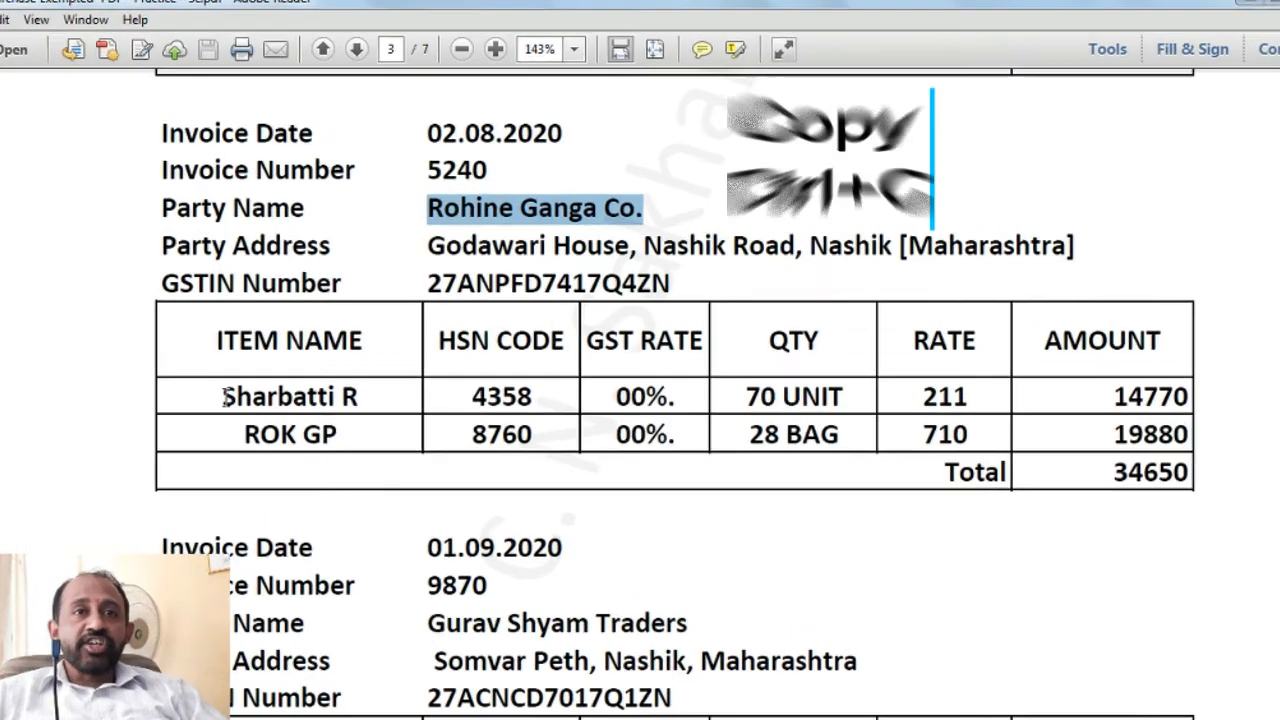
left_click(251, 376)
left_click_drag(162, 440, 321, 440)
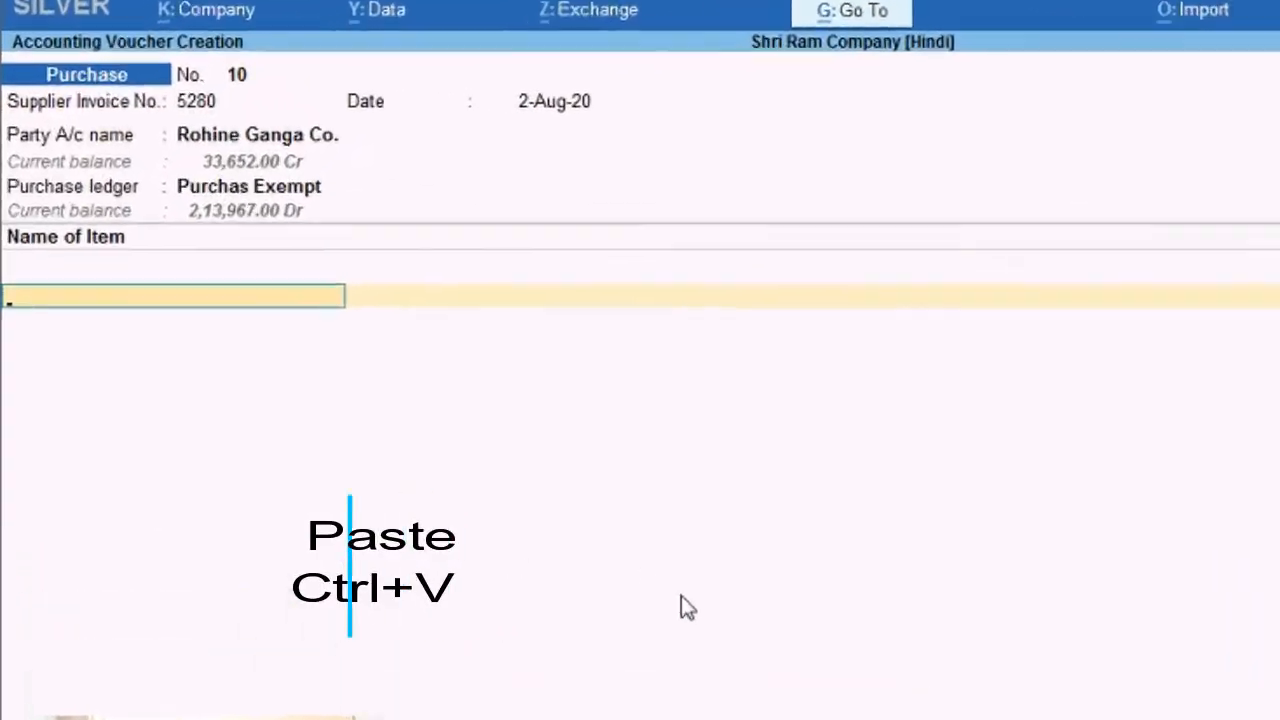
key("ctrl+v")
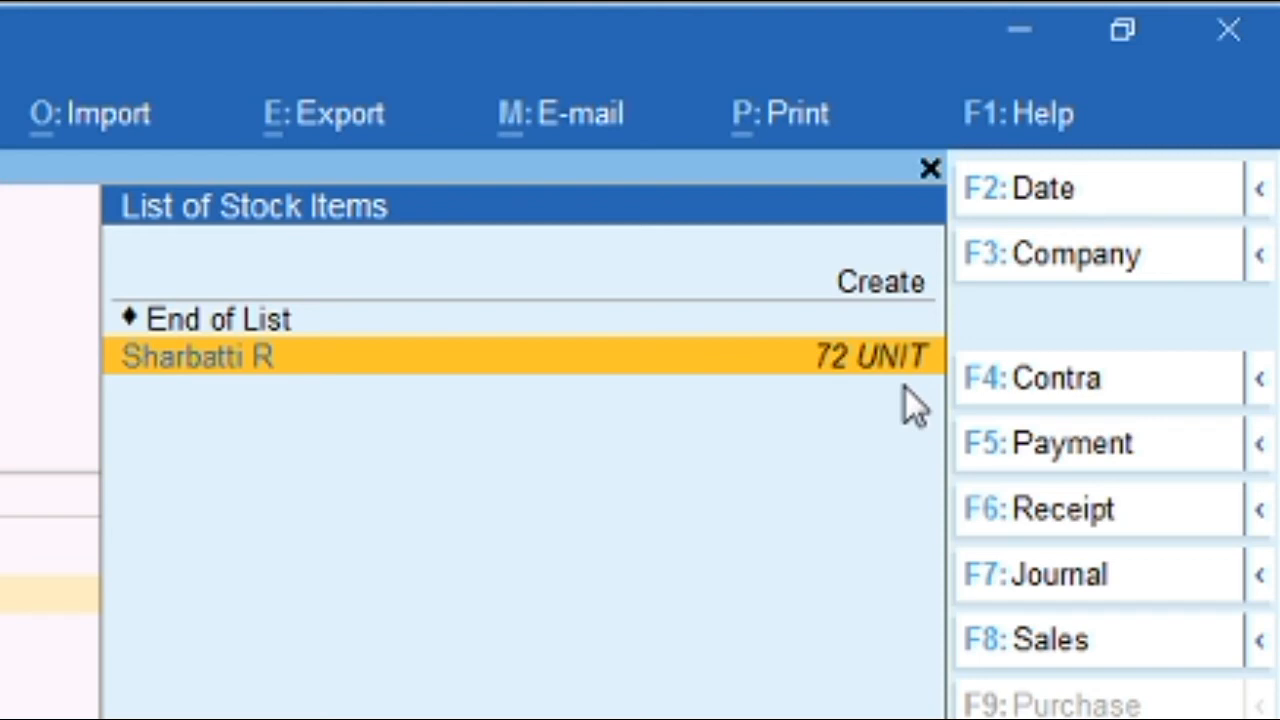
key("Return")
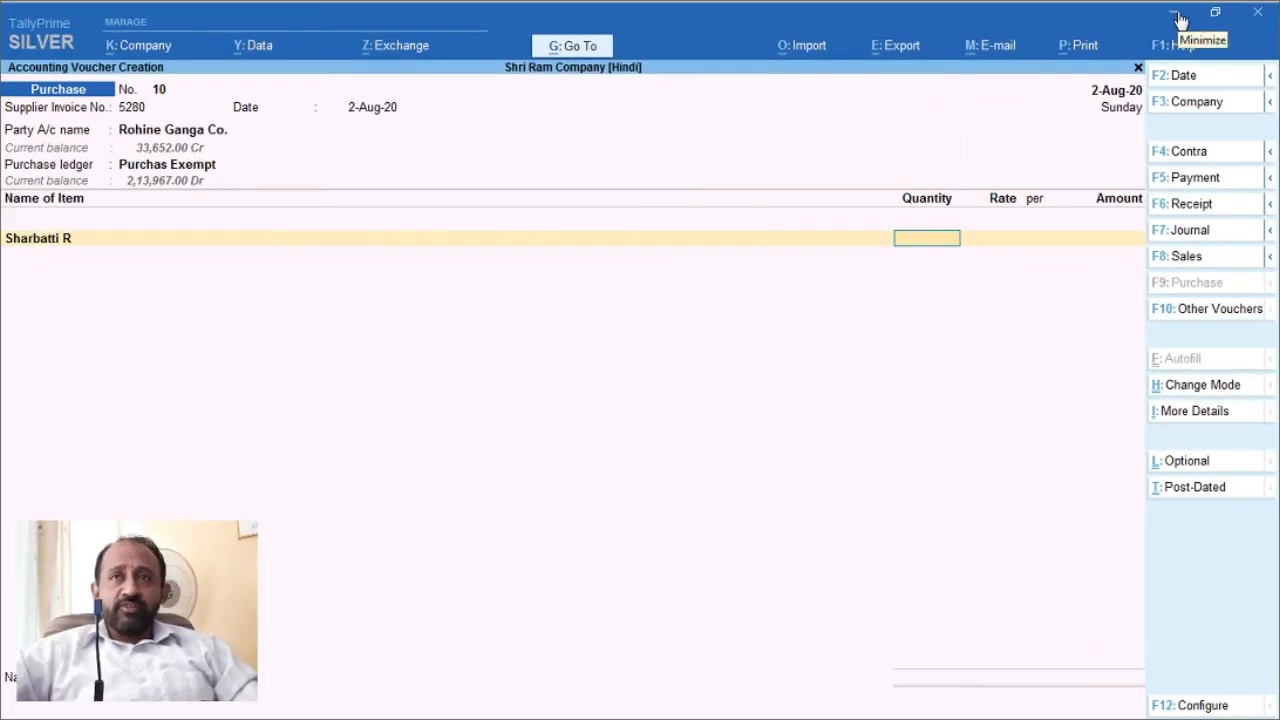
Step: Enter 70 units of Sharbatti R at 211.00 (14,770.00), then select ROK GP in the invoice
left_click(1176, 20)
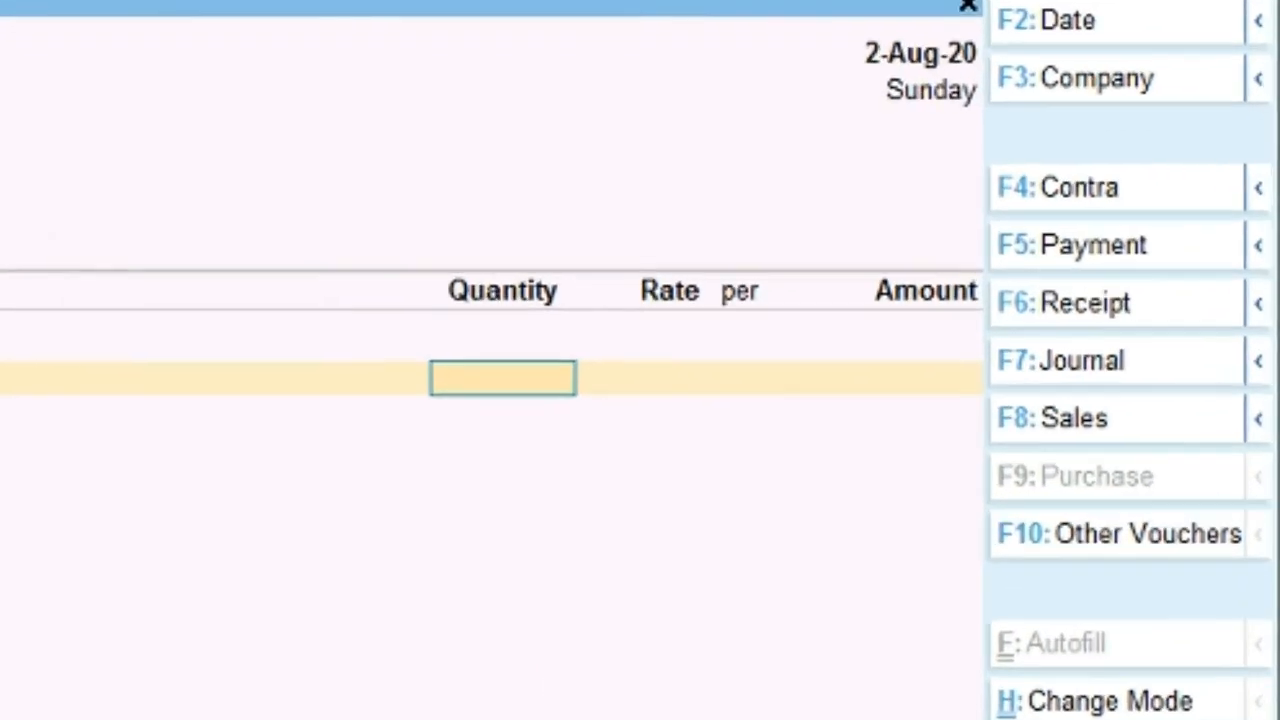
type("7")
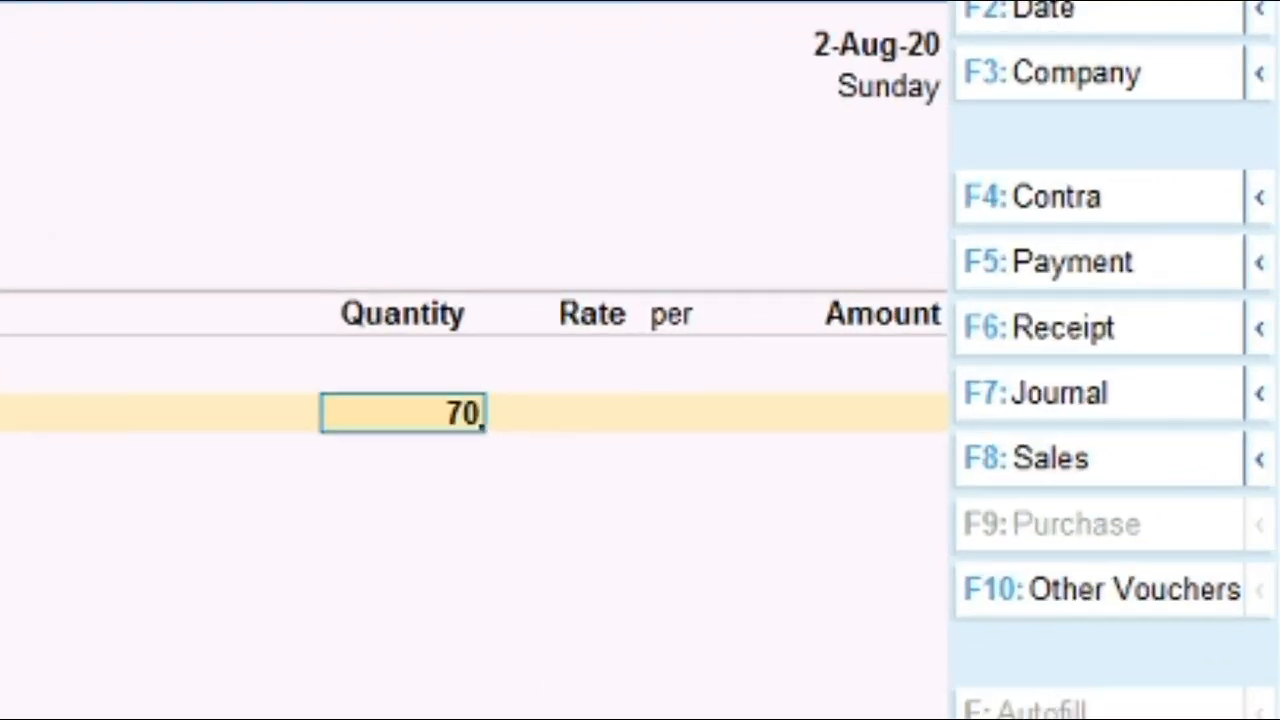
type("0")
key("Return")
key("Return")
key("Return")
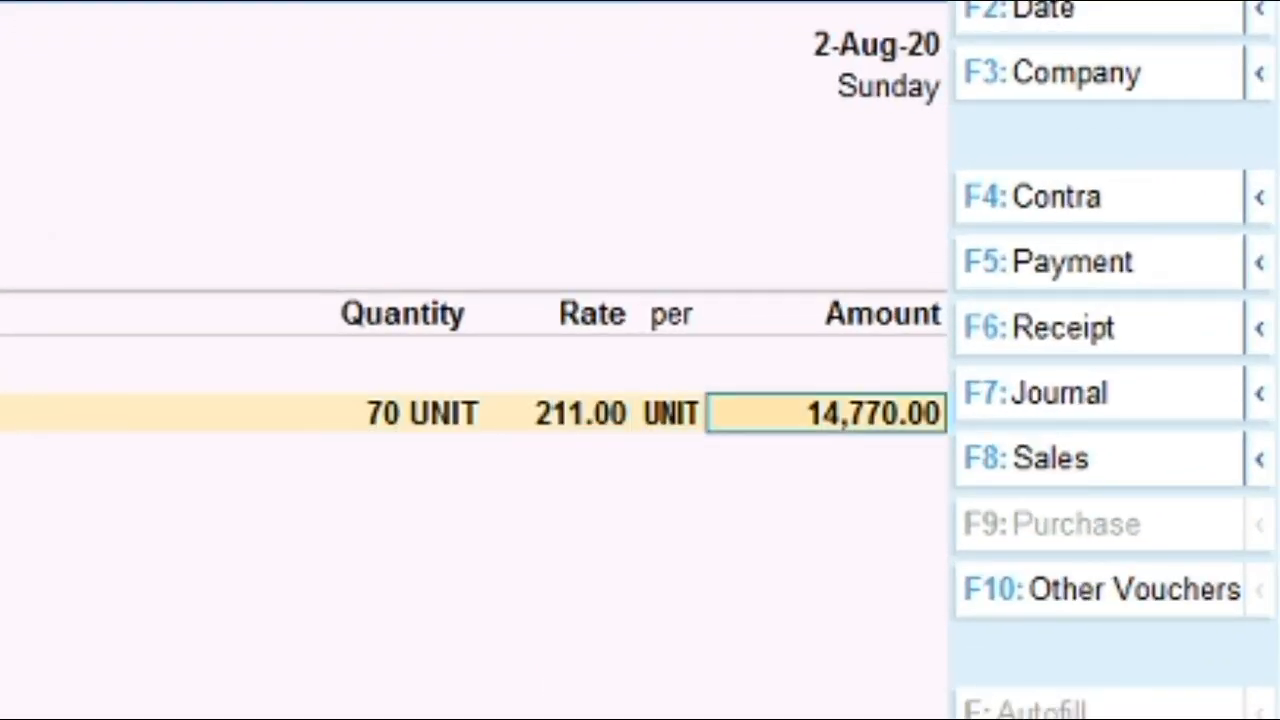
key("Return")
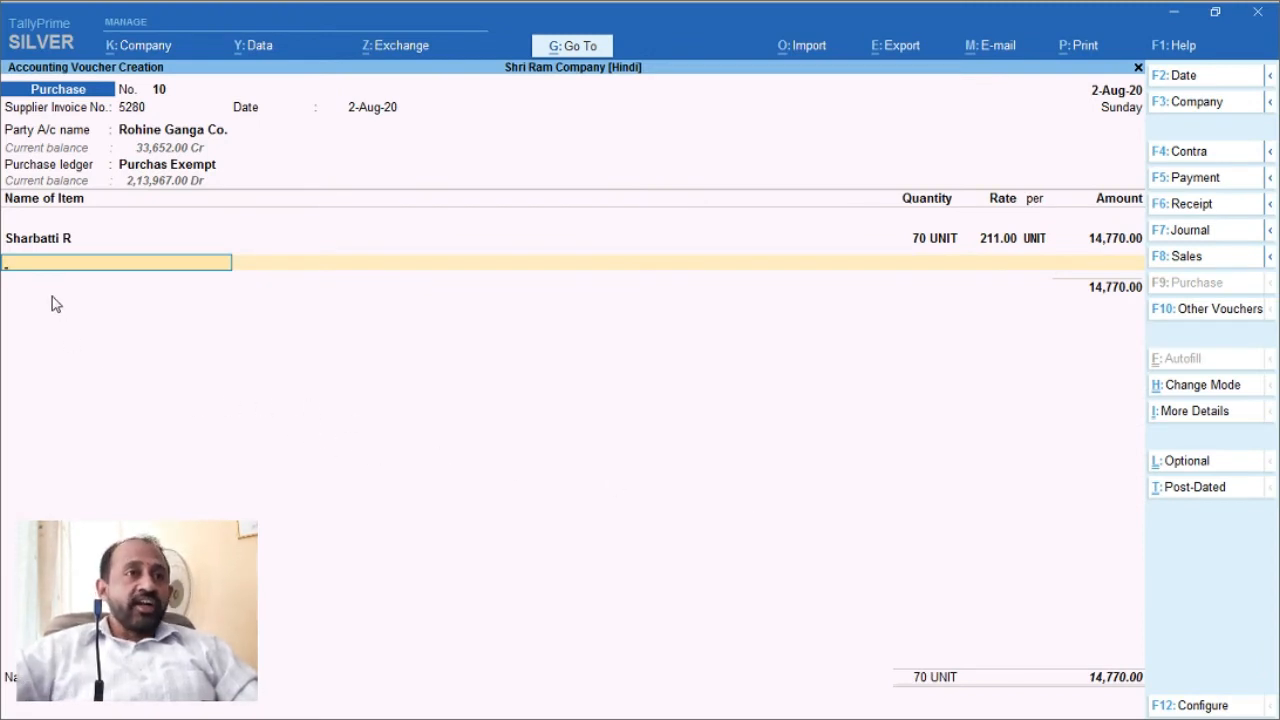
left_click(1175, 21)
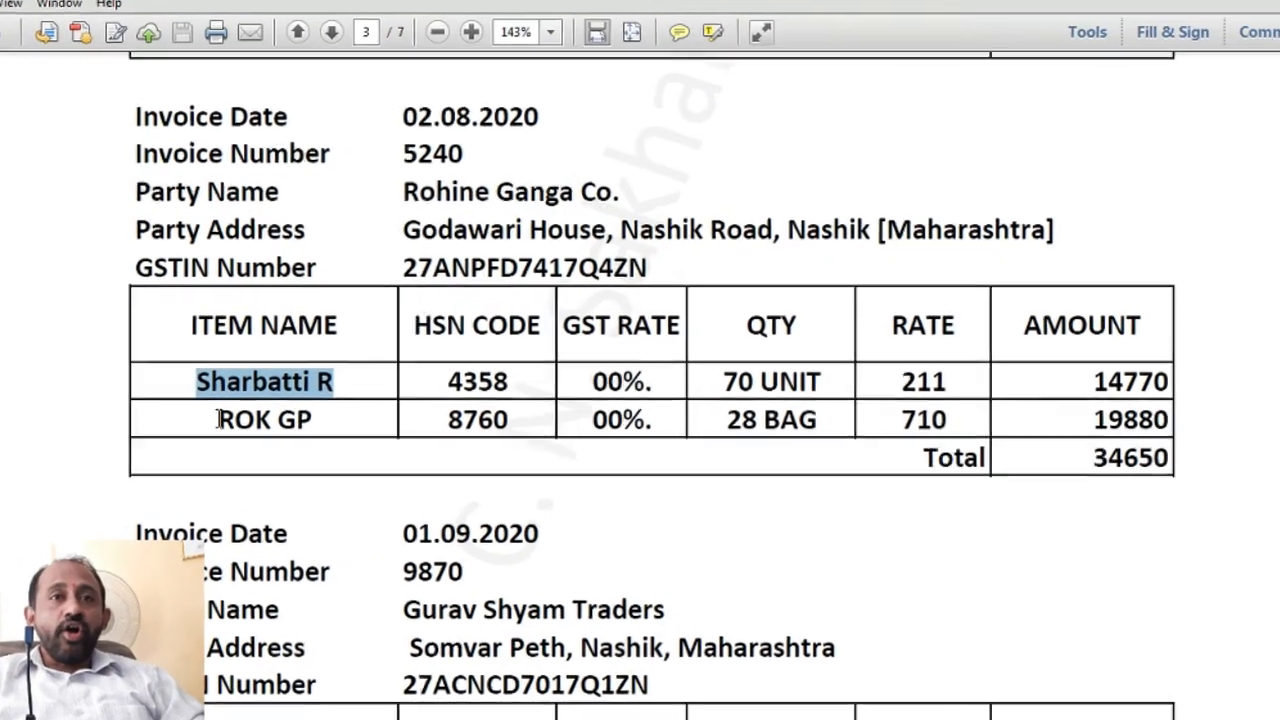
left_click_drag(249, 406, 306, 406)
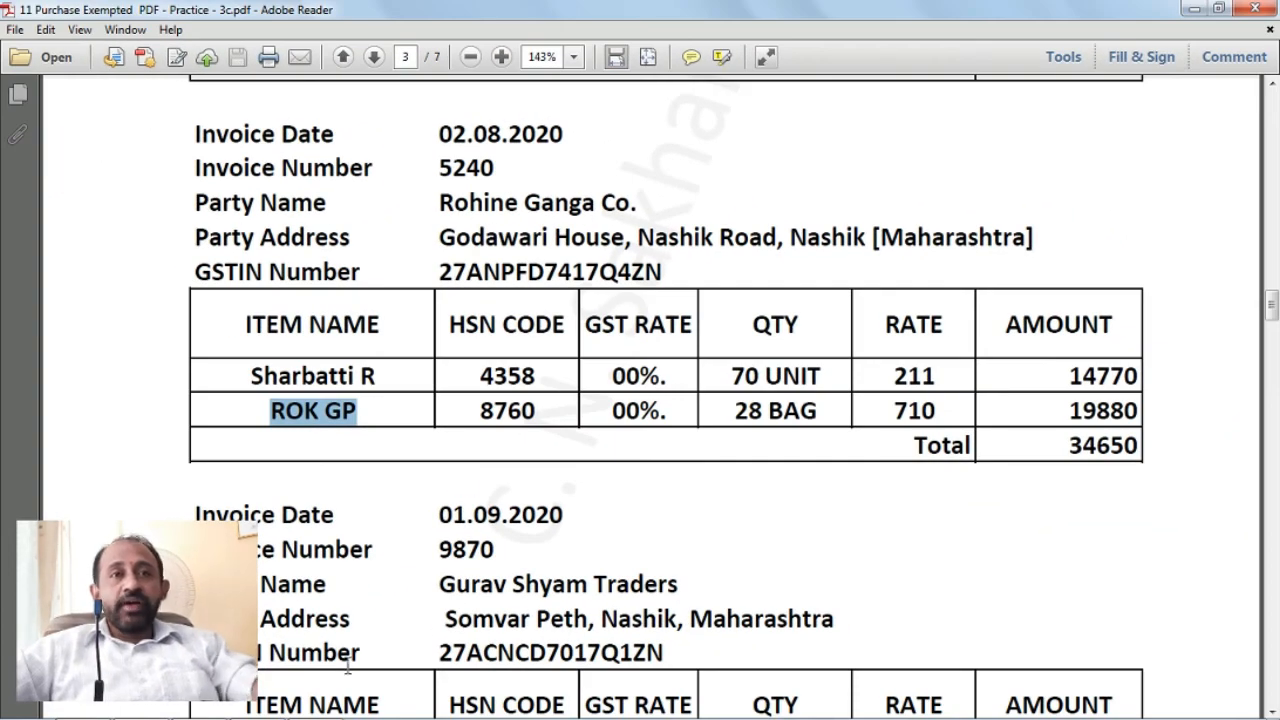
Step: Paste ROK GP into voucher 10 as the second stock item
left_click(250, 707)
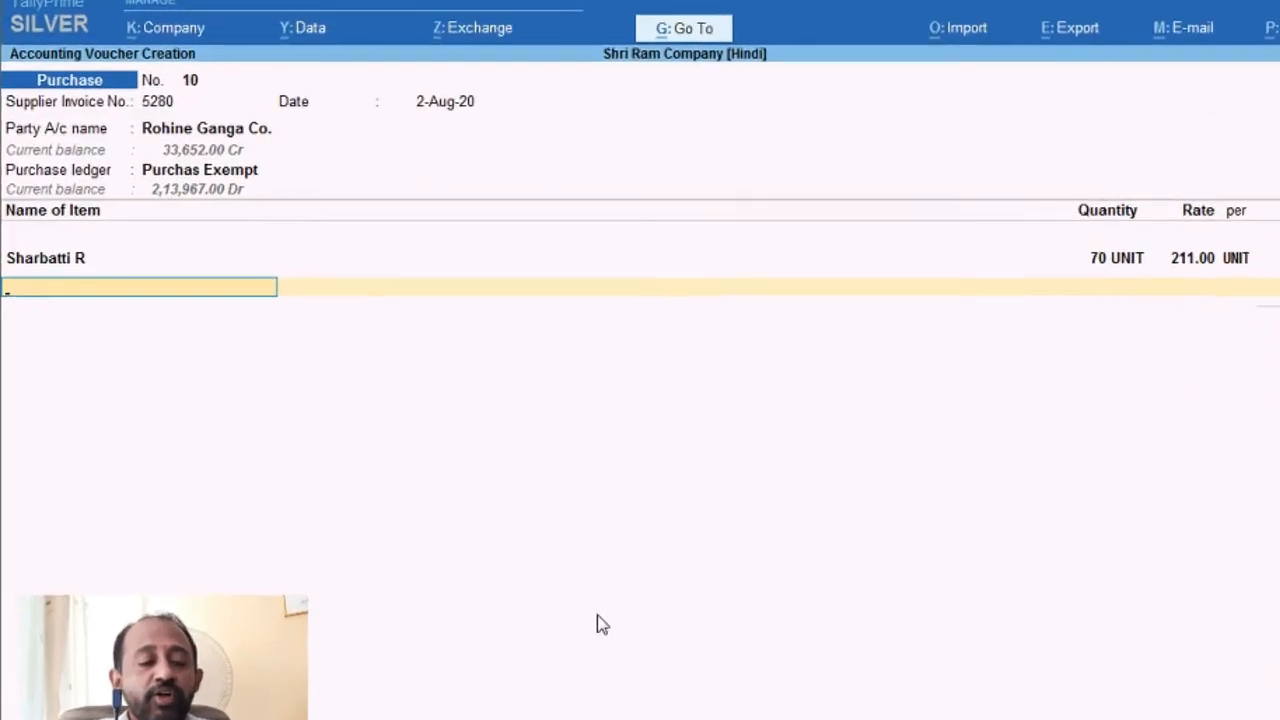
key("ctrl+alt+v")
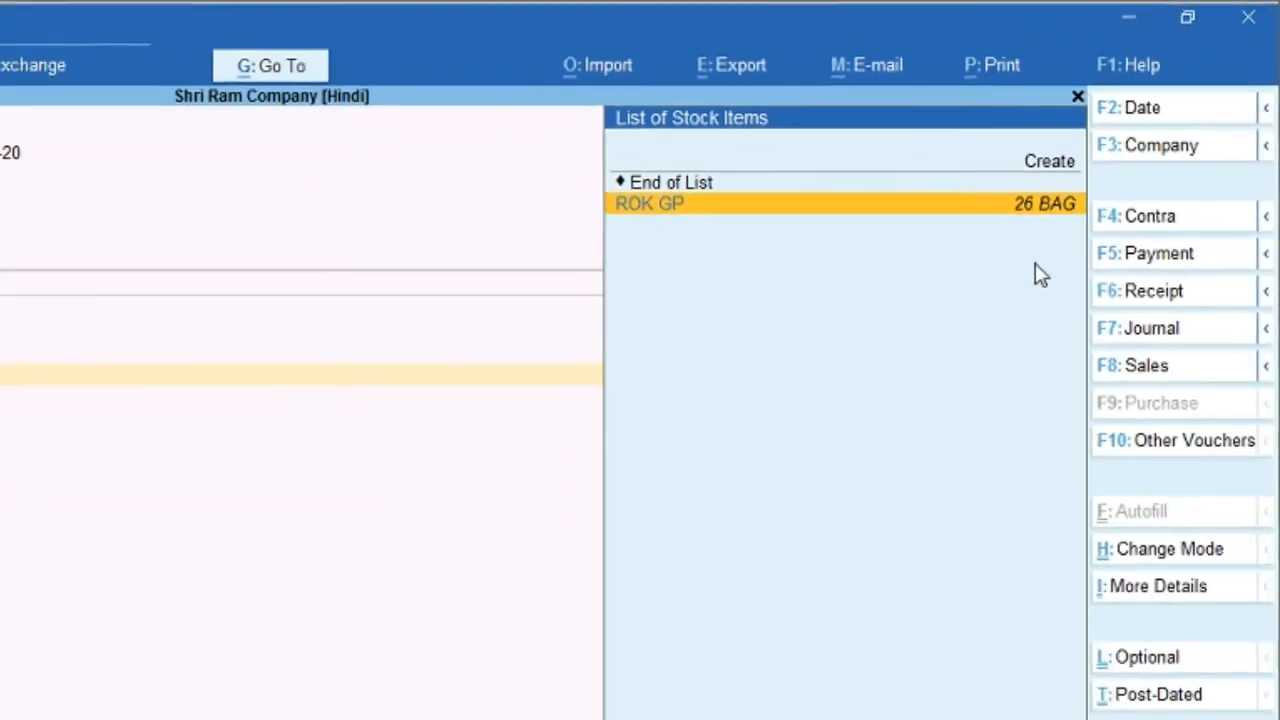
key("Return")
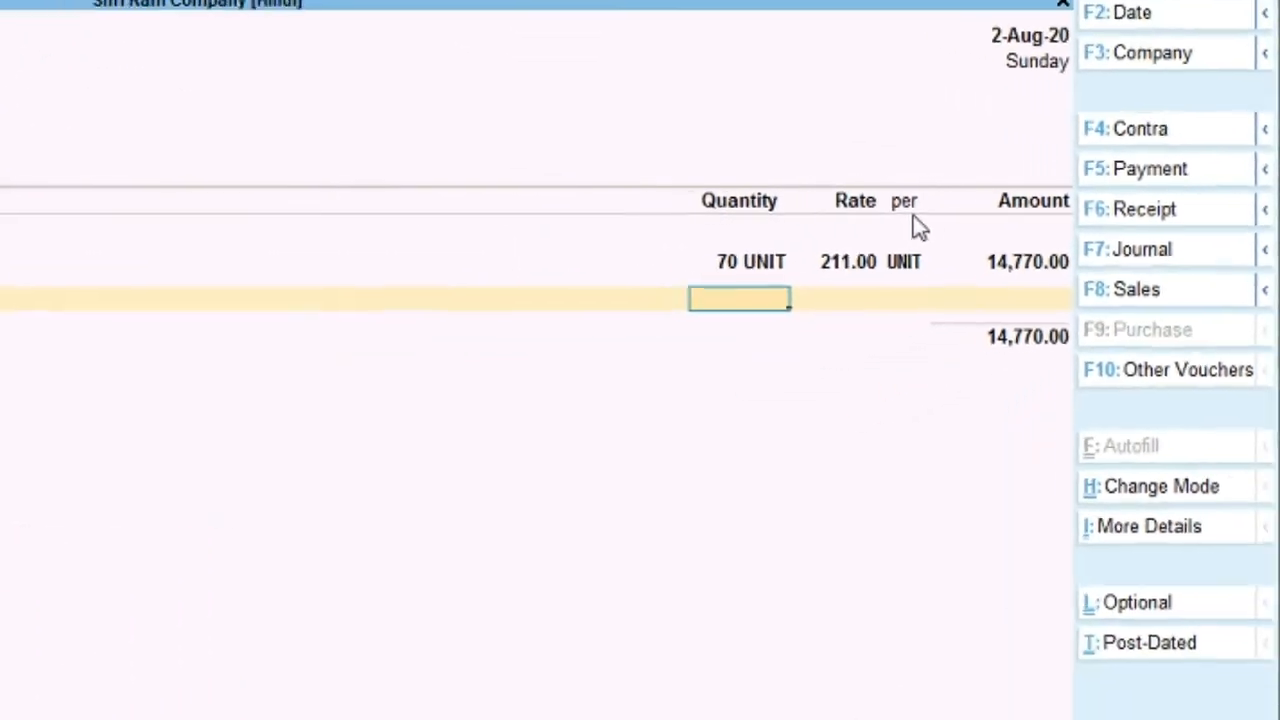
key("alt+Tab")
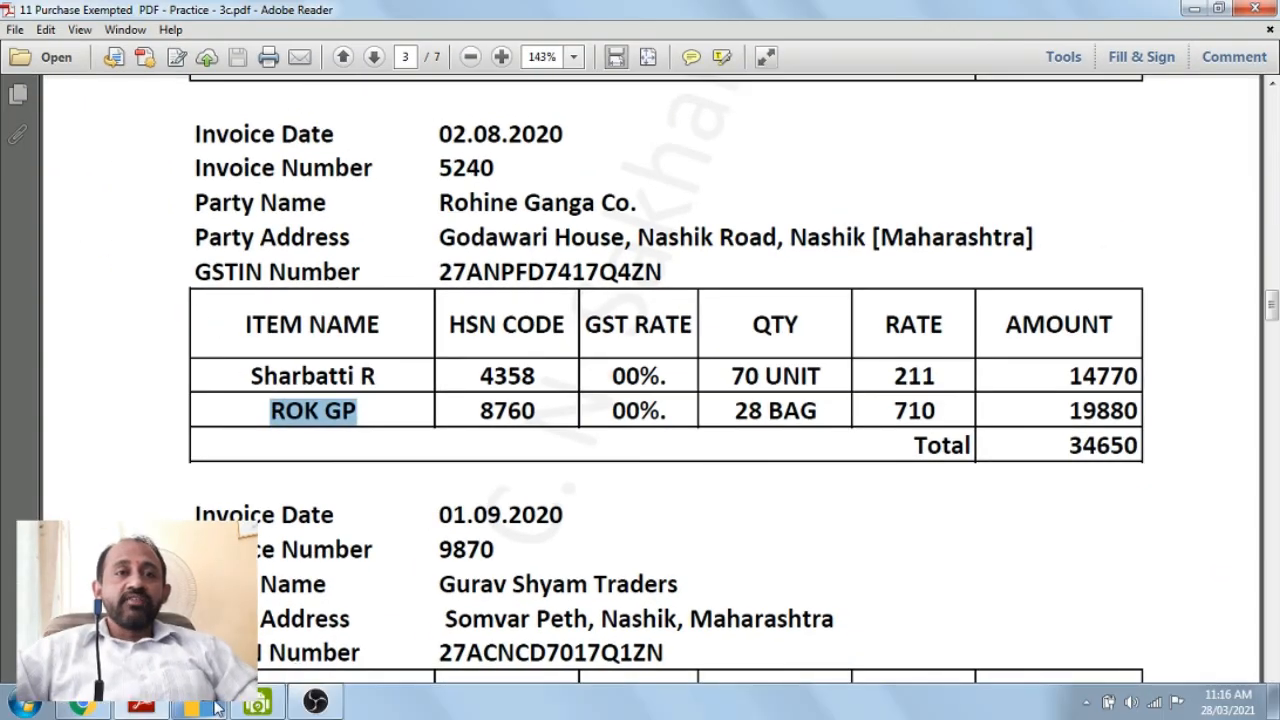
Step: Enter 28 BAG of ROK GP at 710.00 (19,880.00) and close the item list at 34,650.00
left_click(257, 705)
type("28")
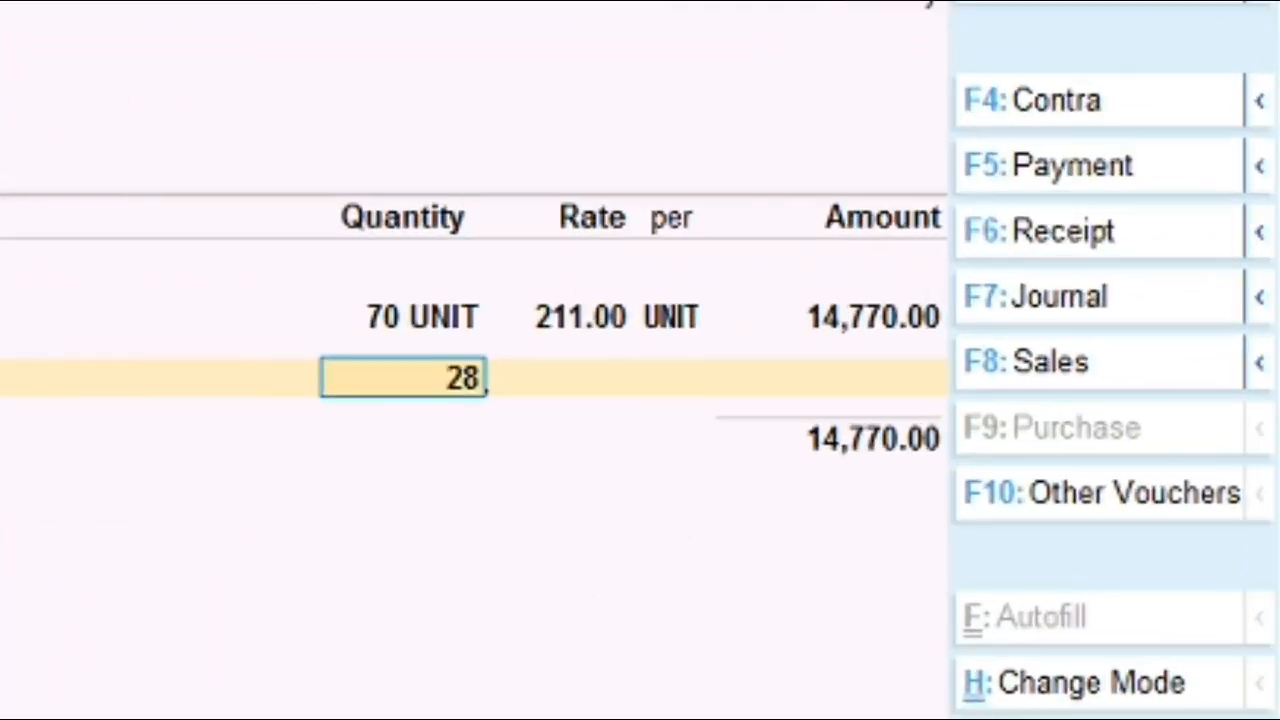
key("Return")
key("Return")
key("Return")
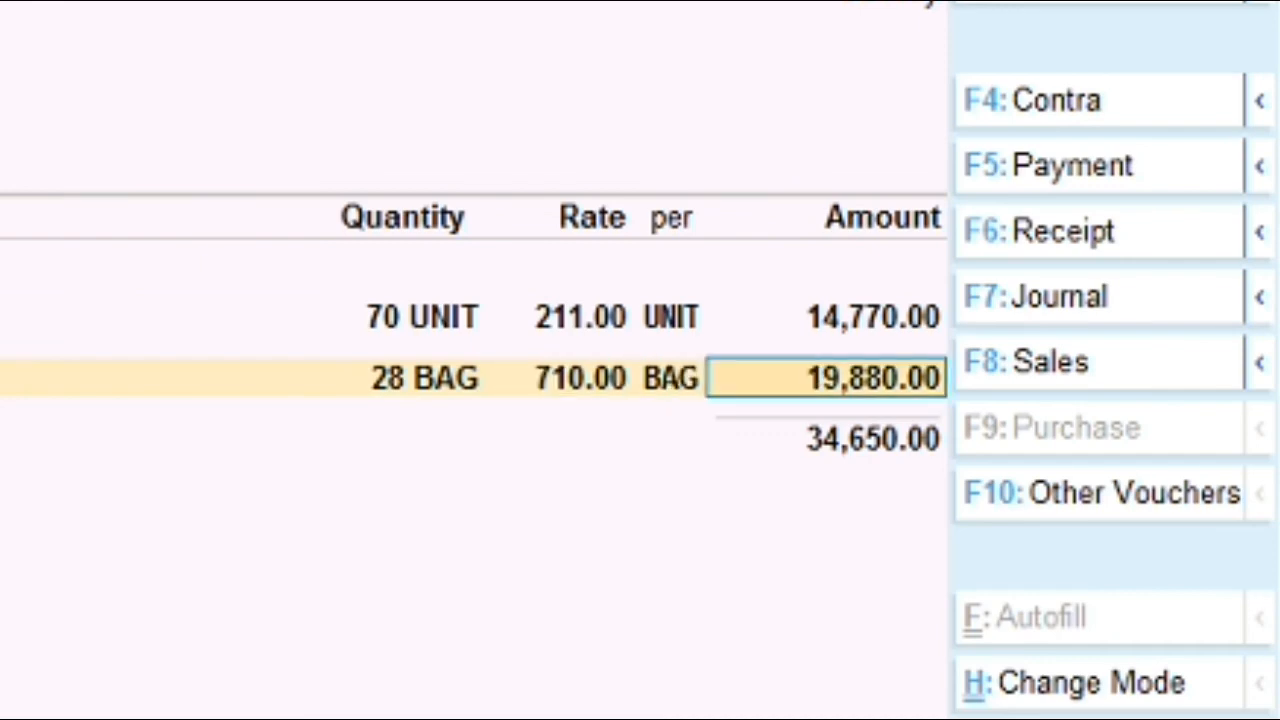
key("Return")
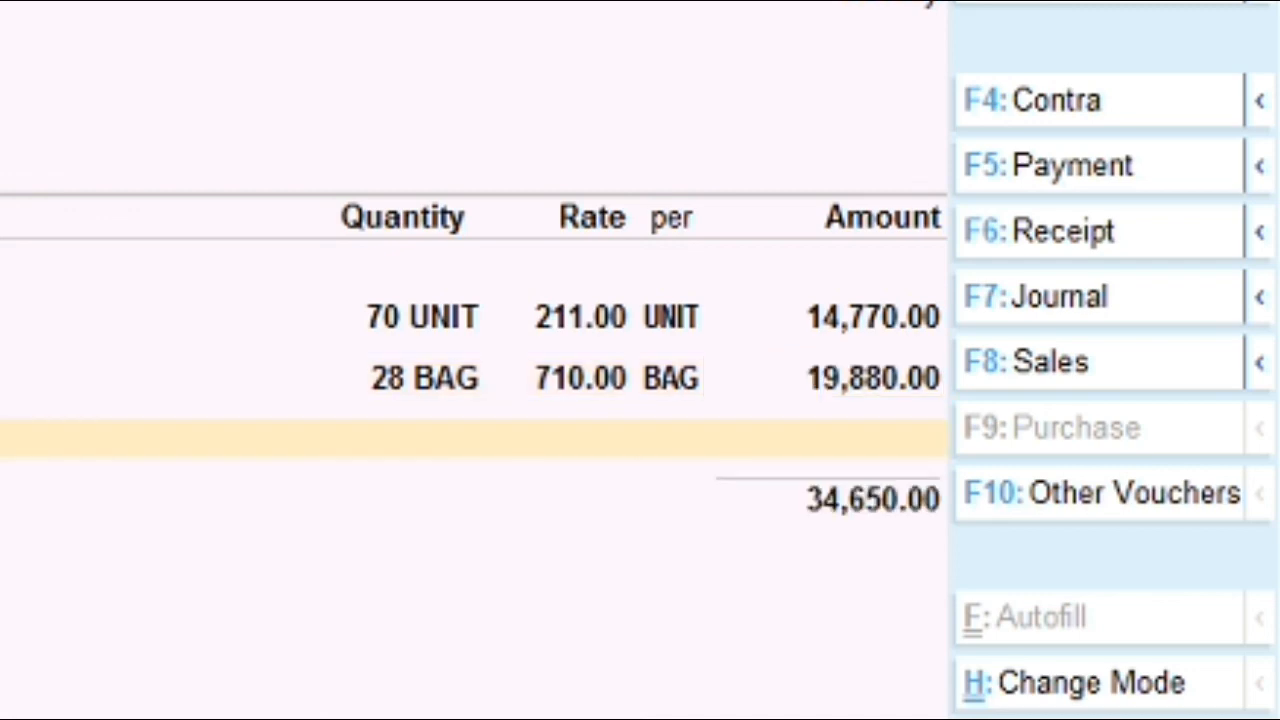
key("Return")
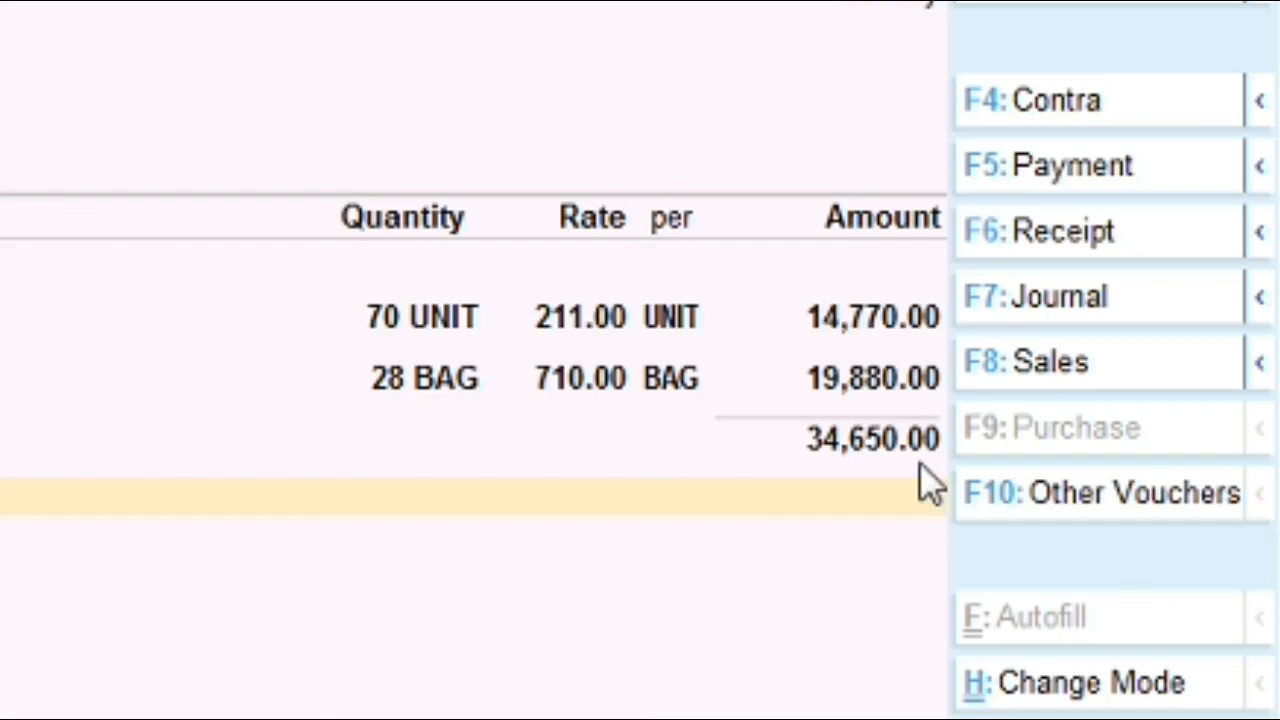
left_click(1172, 13)
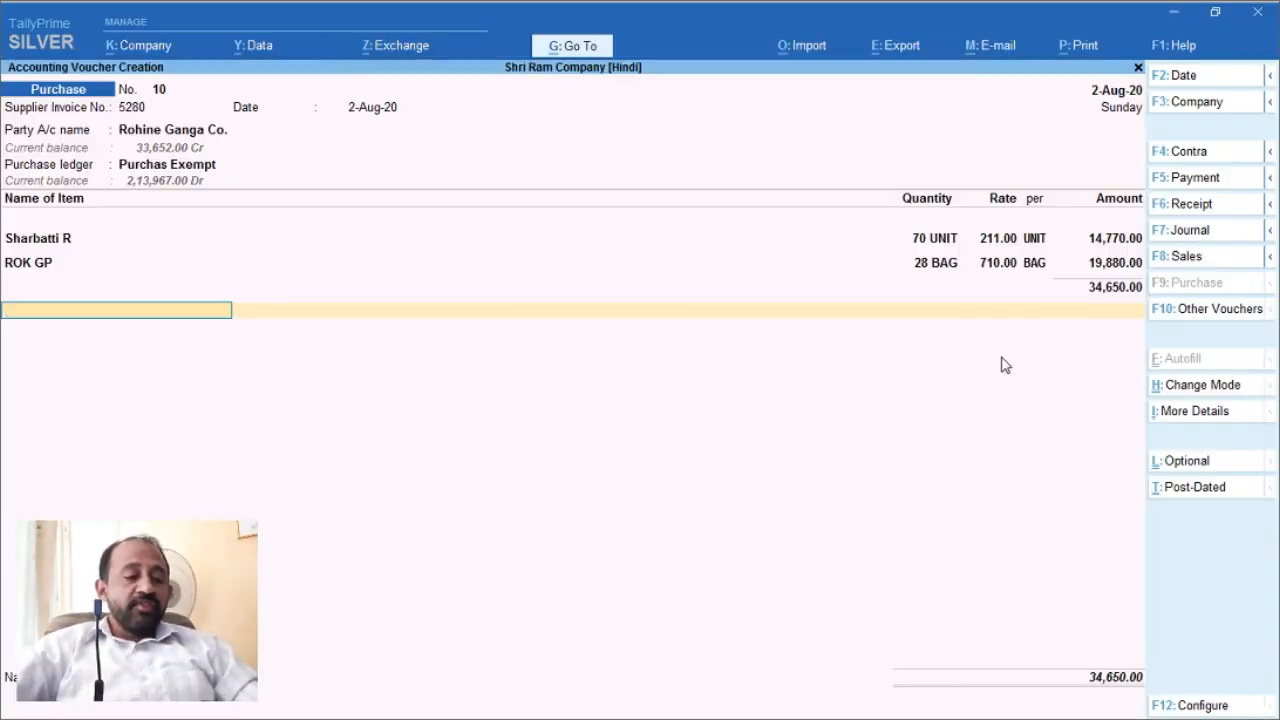
Step: Save voucher 10, then enter supplier invoice 9870 dated 1-9 on the next voucher
key("ctrl")
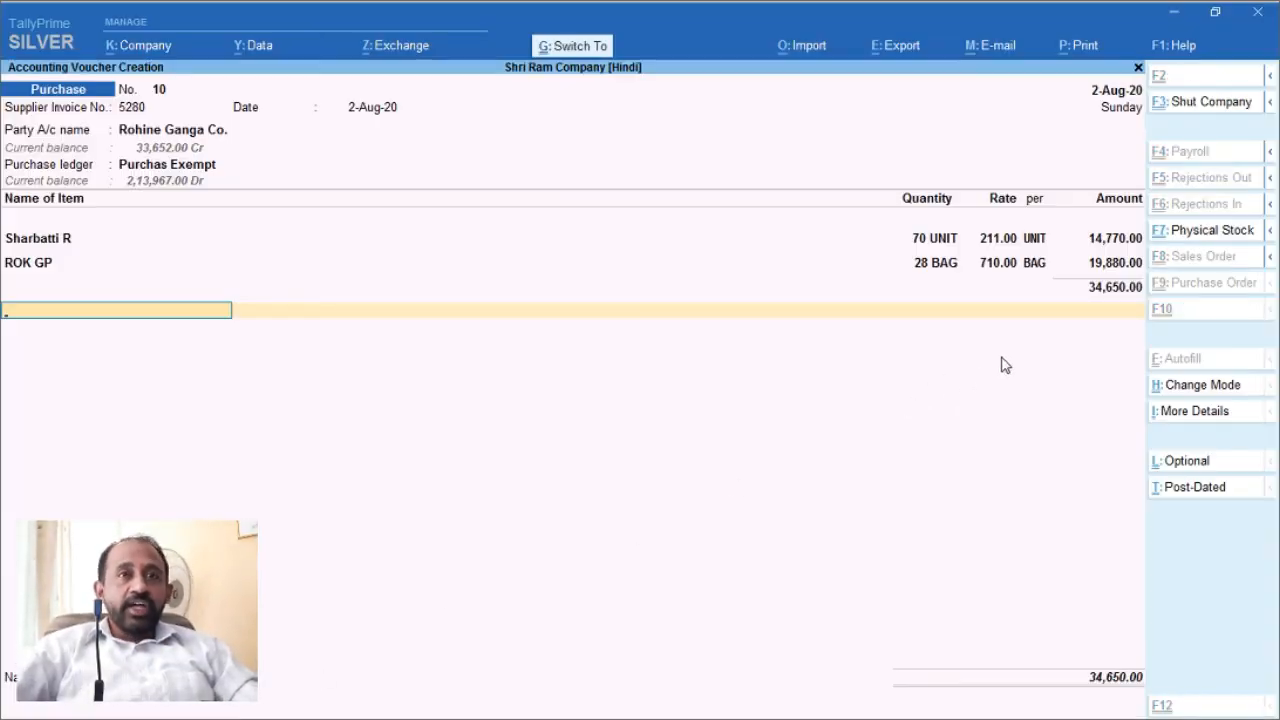
key("ctrl+a")
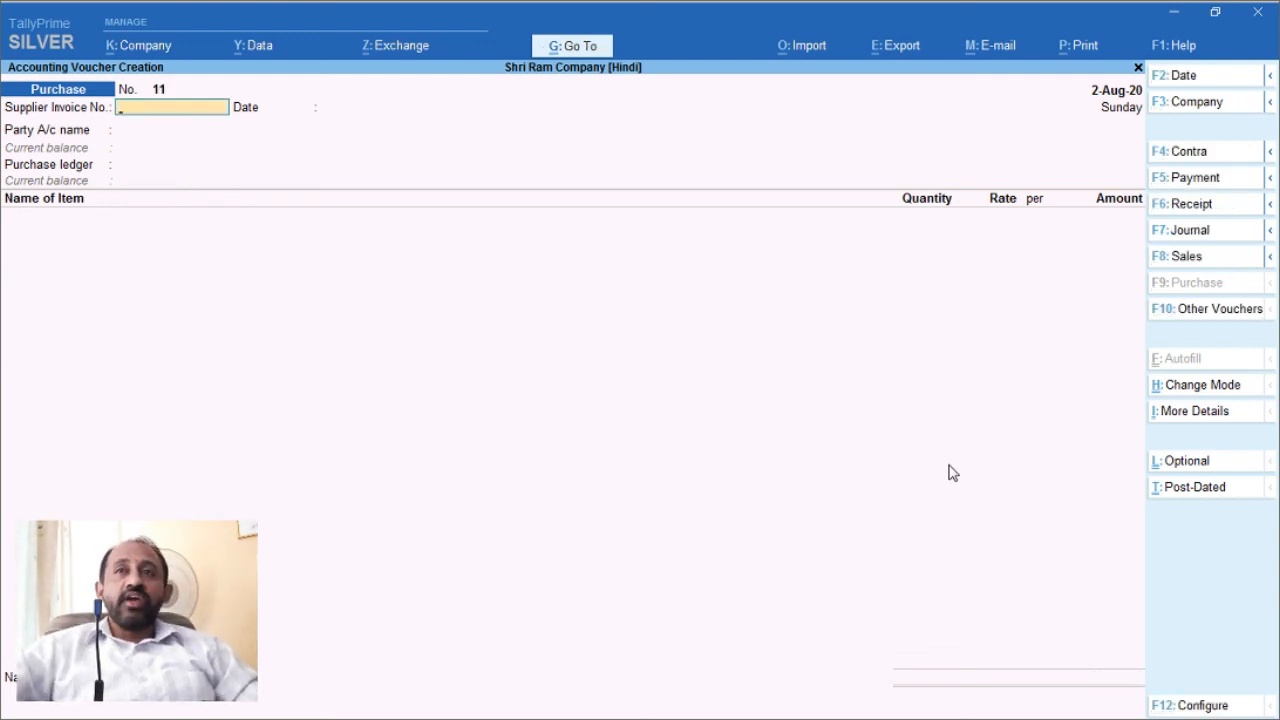
left_click(1174, 16)
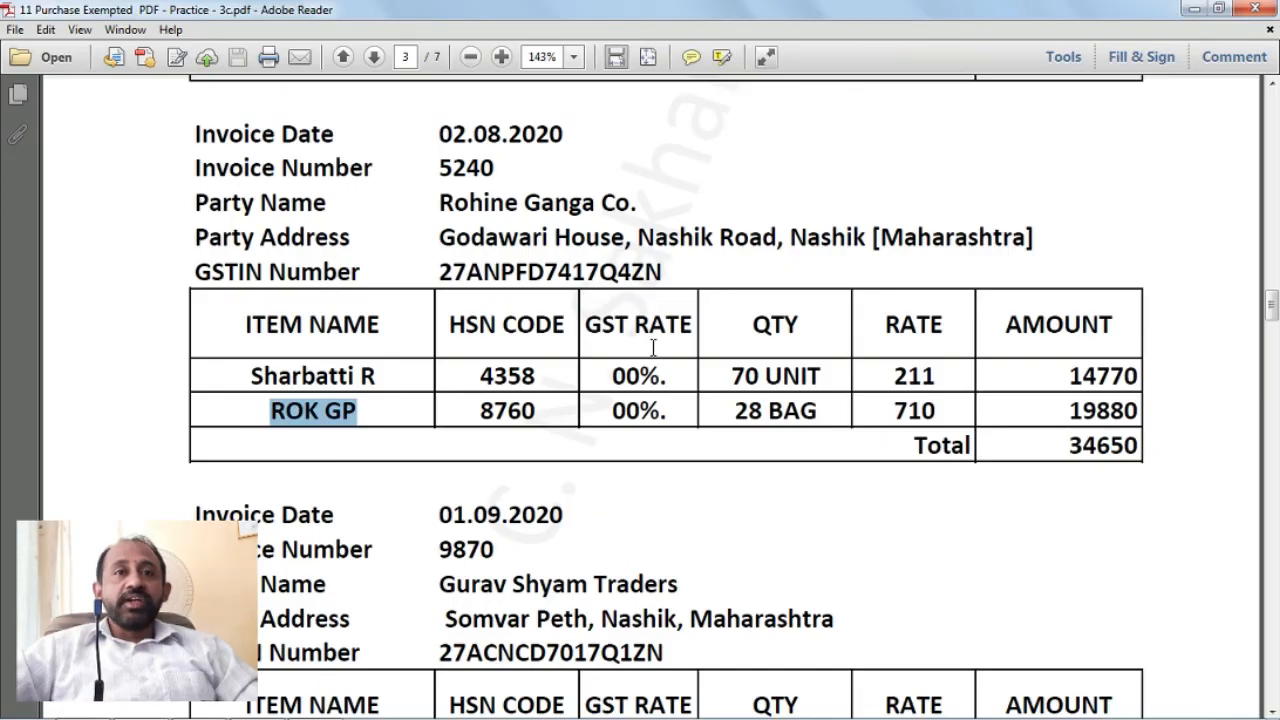
scroll(653, 347, "down", 6)
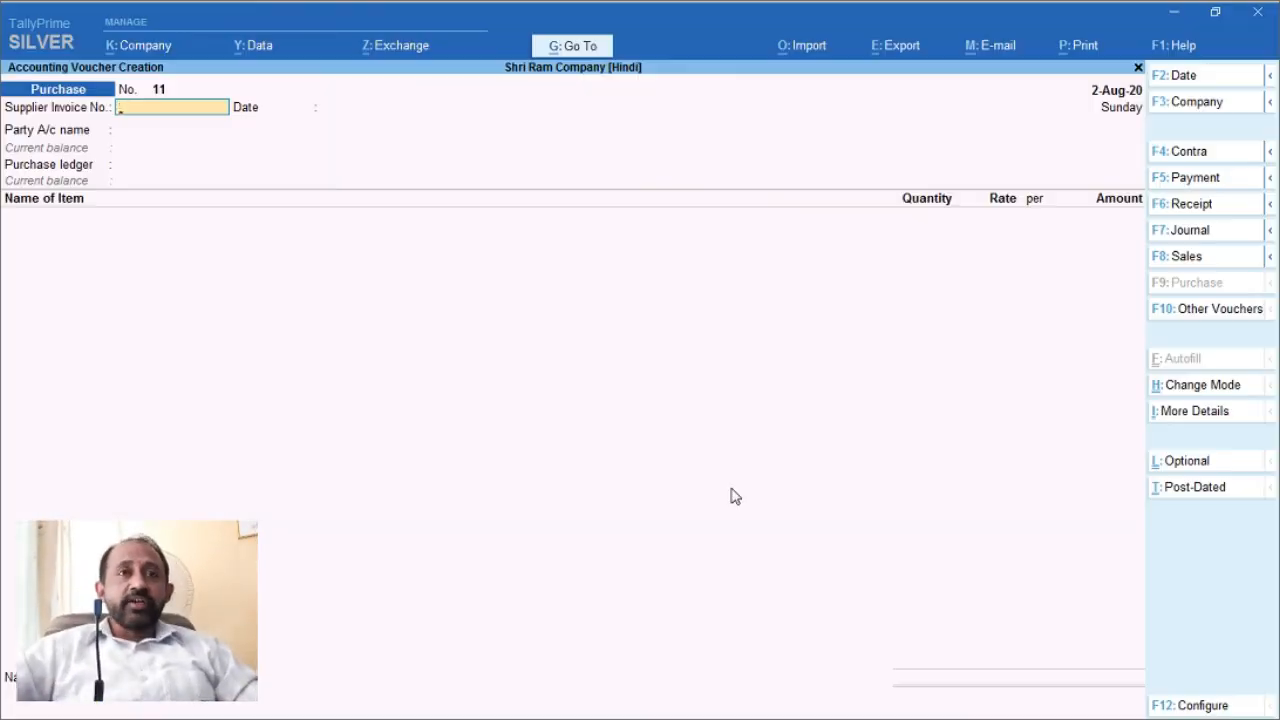
type("9870")
key("Return")
type("1-9")
key("Return")
key("alt+c")
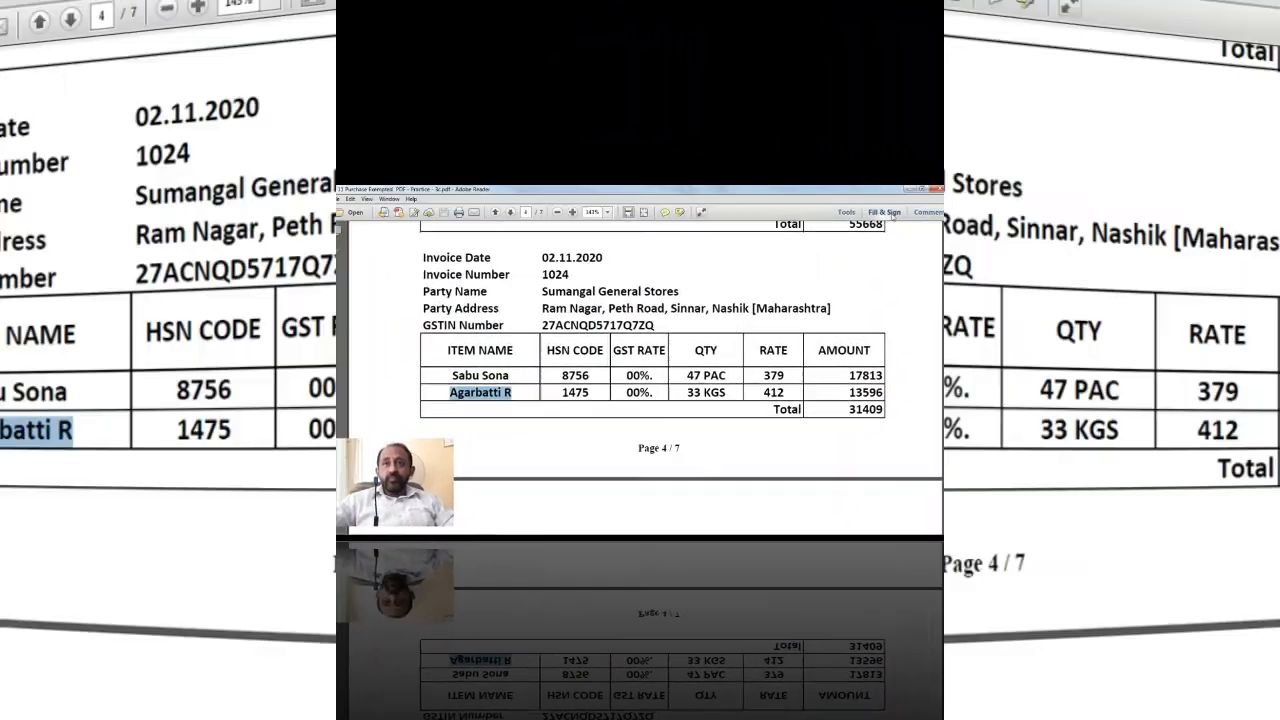
Step: Review the remaining exempt invoices on PDF pages 4–5, then return to the blank voucher 17
scroll(706, 426, "down", 4)
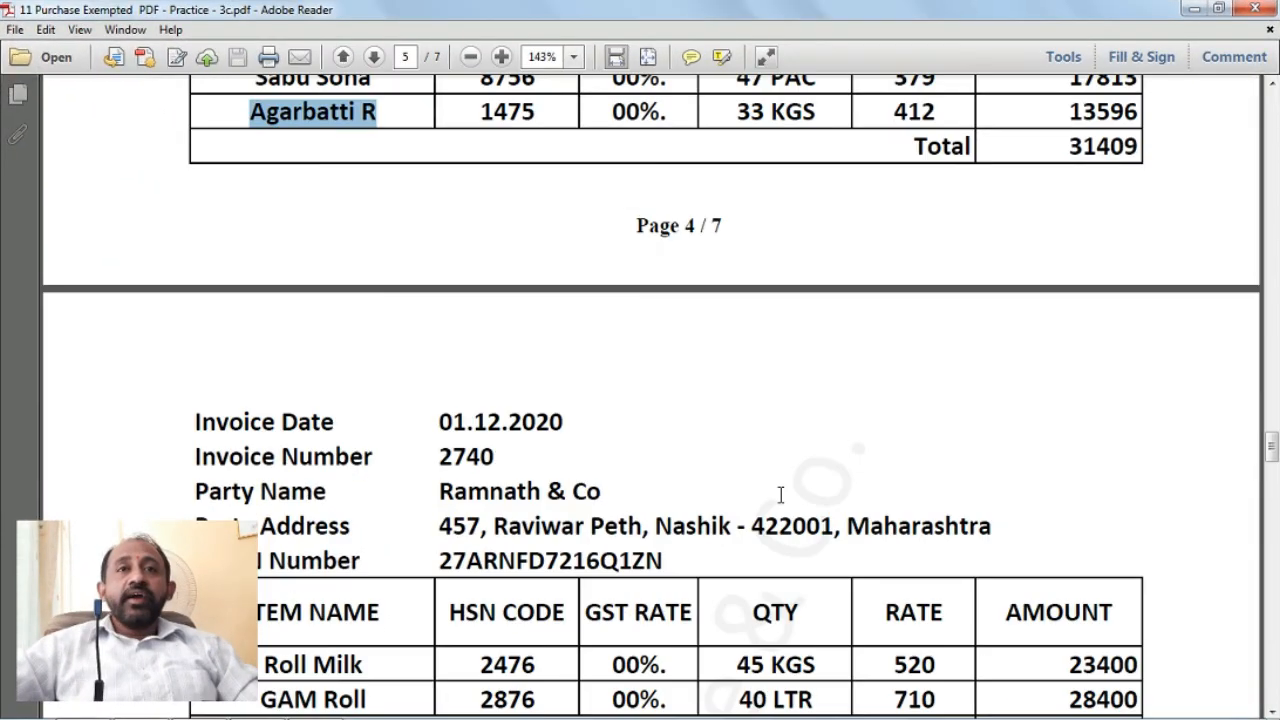
scroll(780, 494, "down", 4)
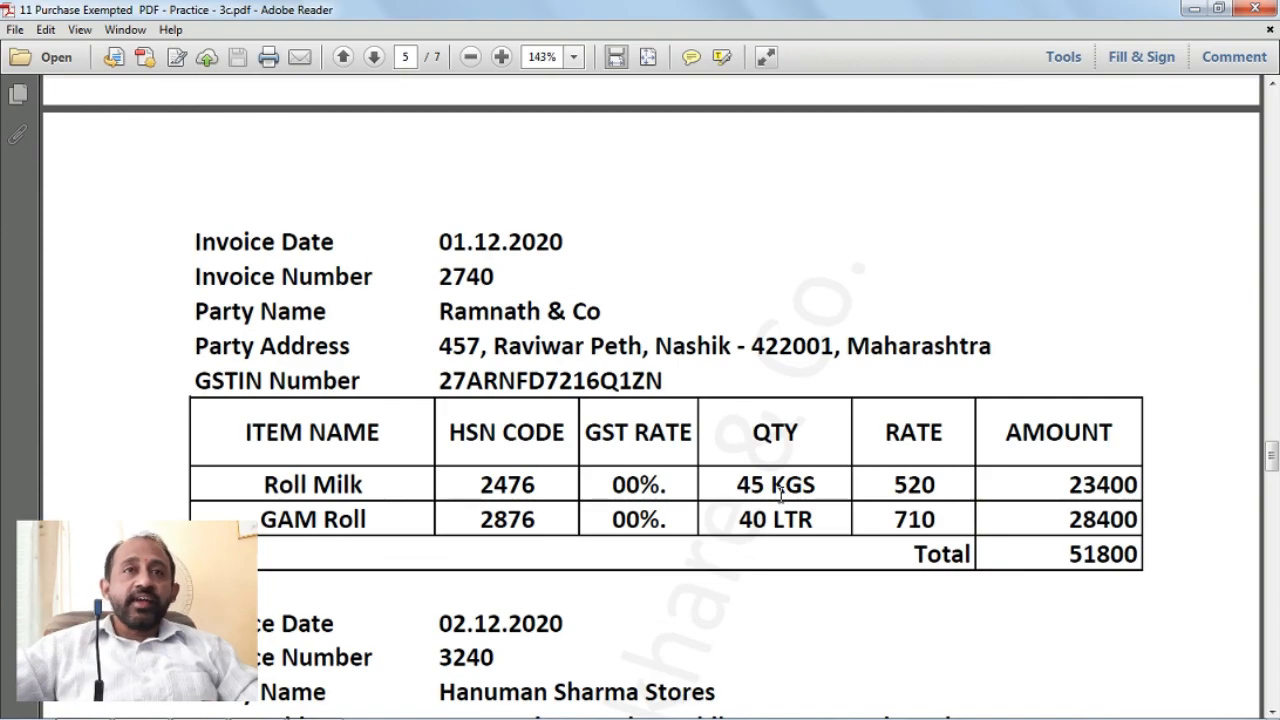
scroll(780, 490, "down", 20)
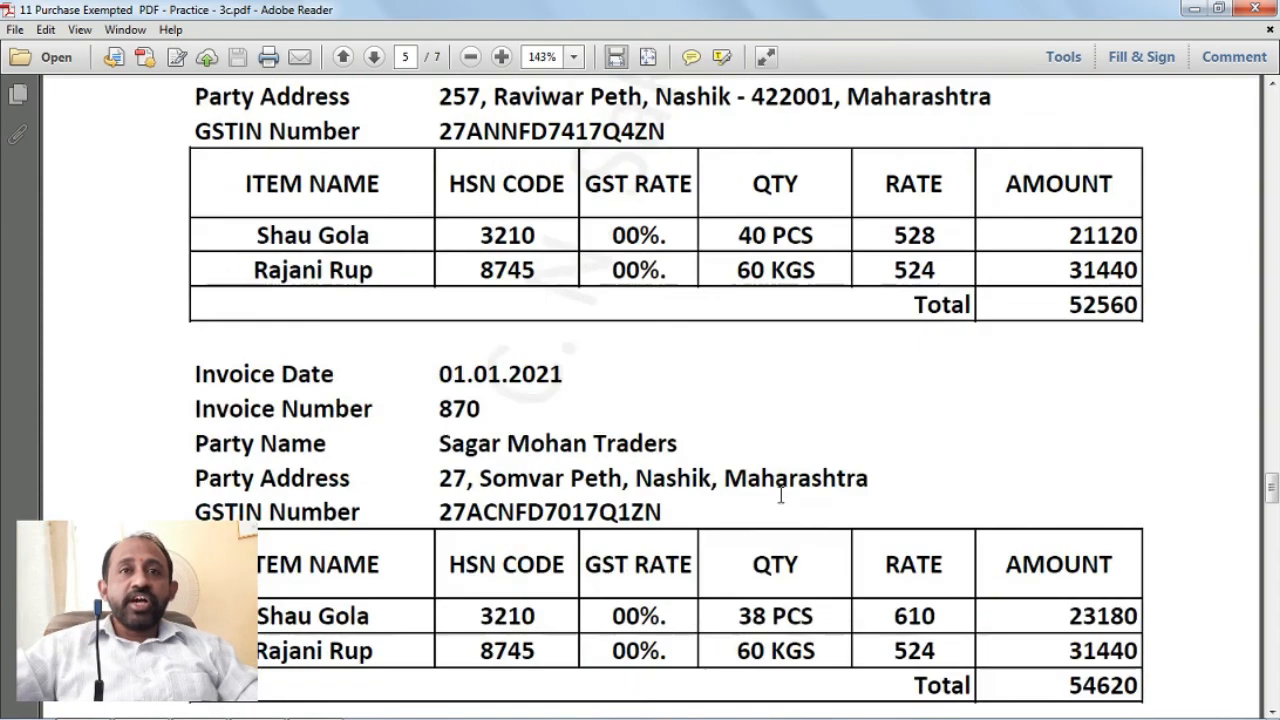
scroll(784, 505, "down", 13)
scroll(784, 505, "up", 7)
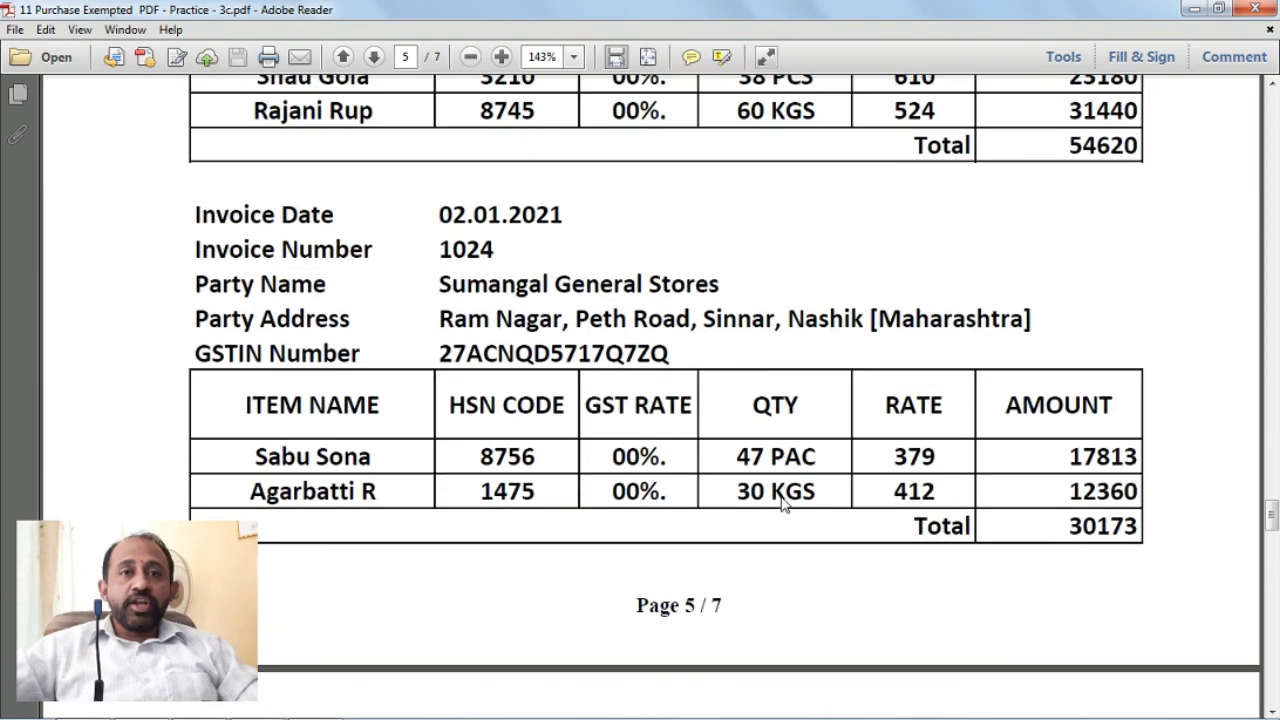
scroll(780, 497, "up", 17)
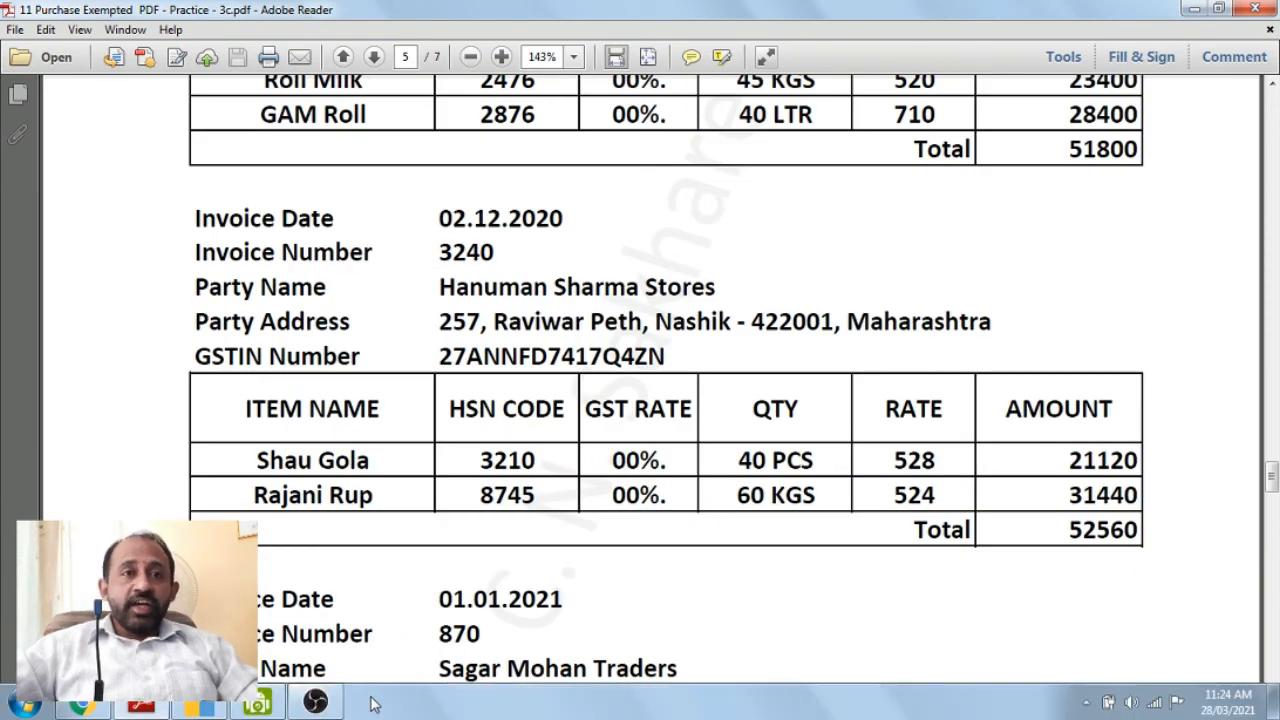
left_click(203, 710)
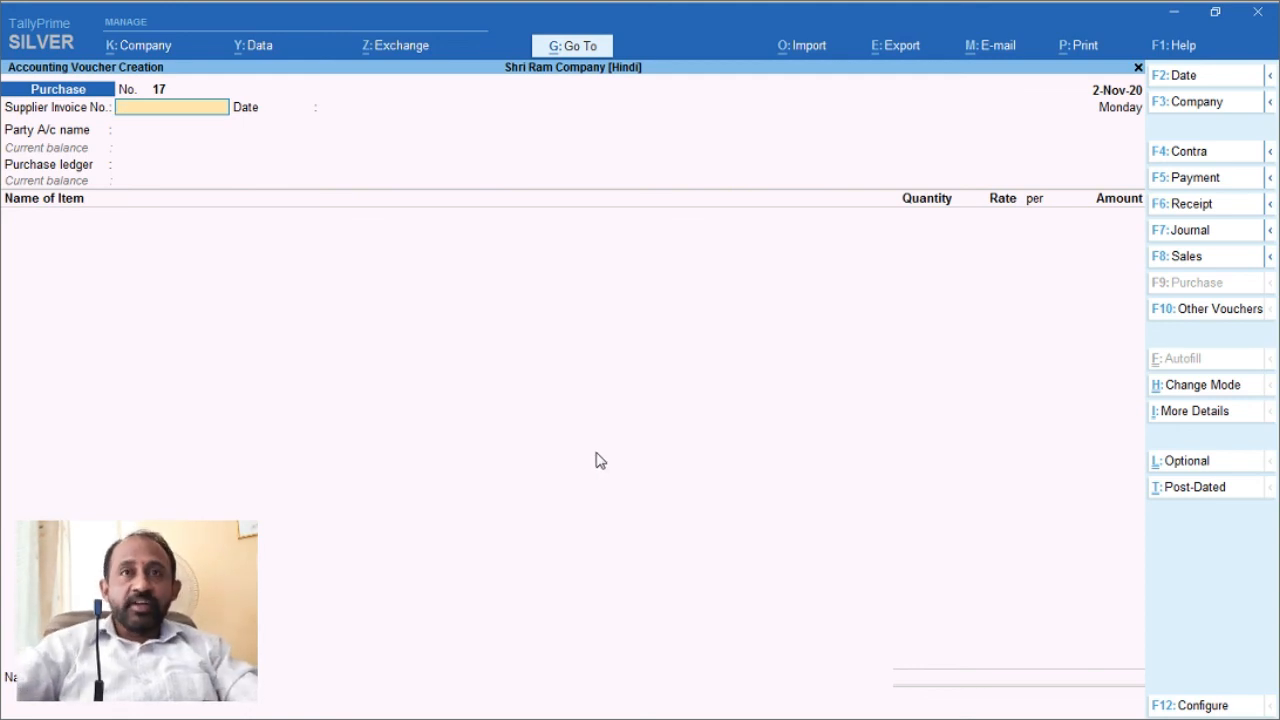
Step: Drill from Profit & Loss A/c through Purchase Accounts into the Purchas Exempt monthly summary
key("Escape")
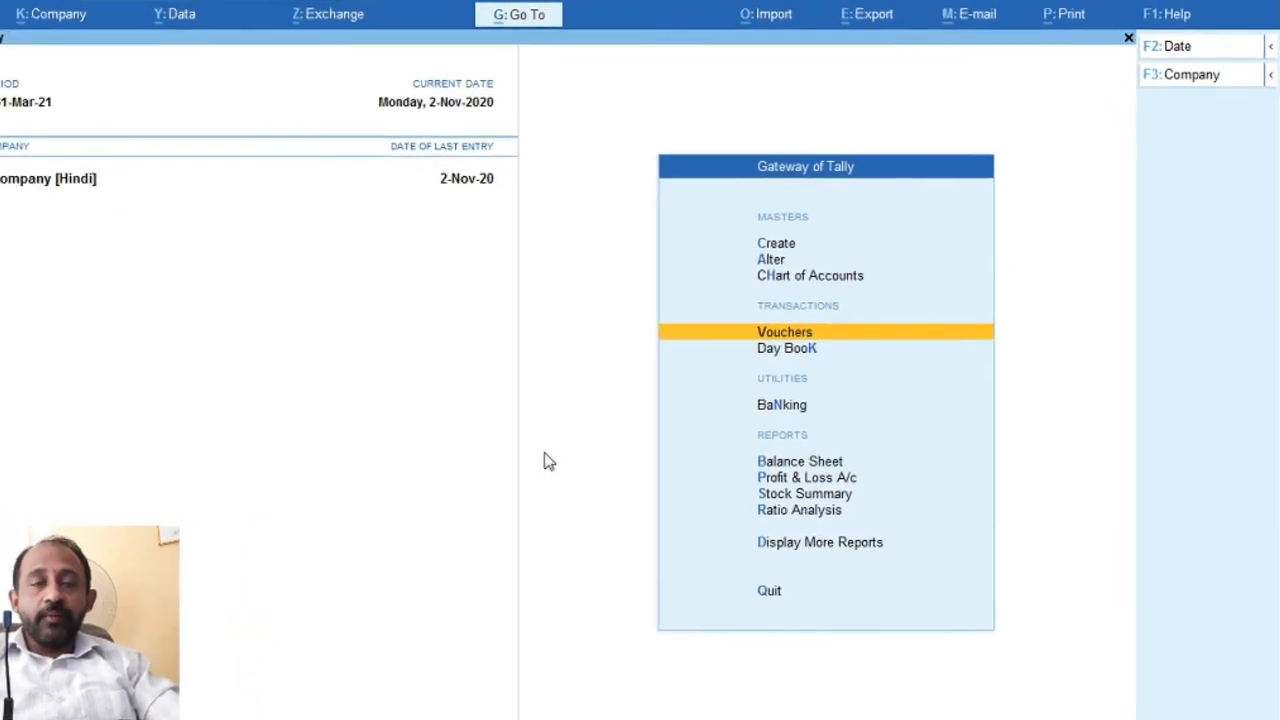
key("Down")
key("Down")
key("Down")
key("Down")
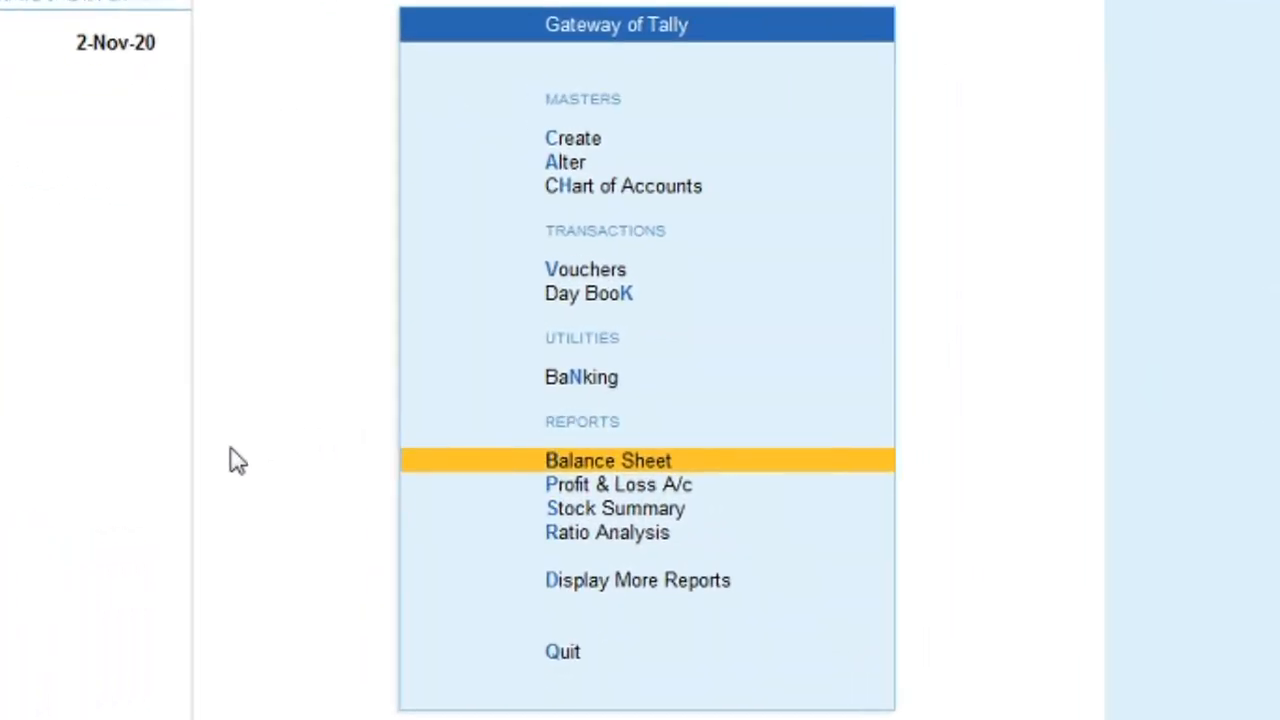
key("Return")
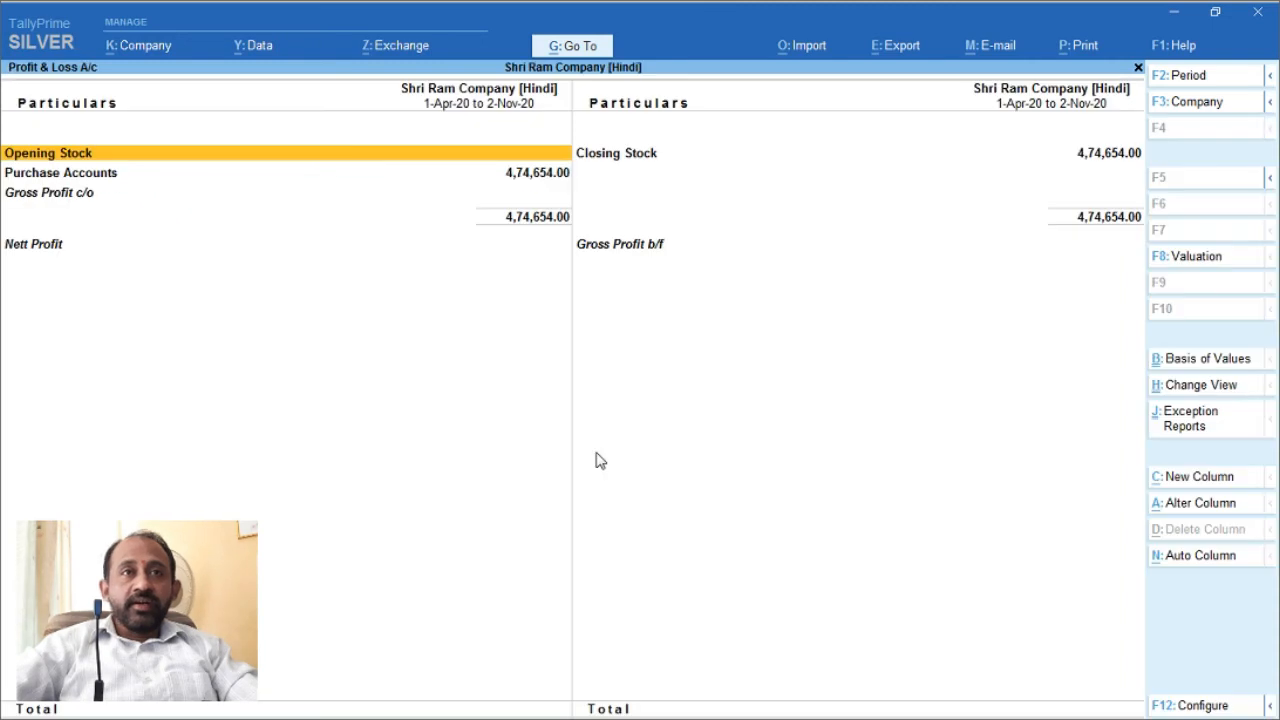
key("Down")
key("Return")
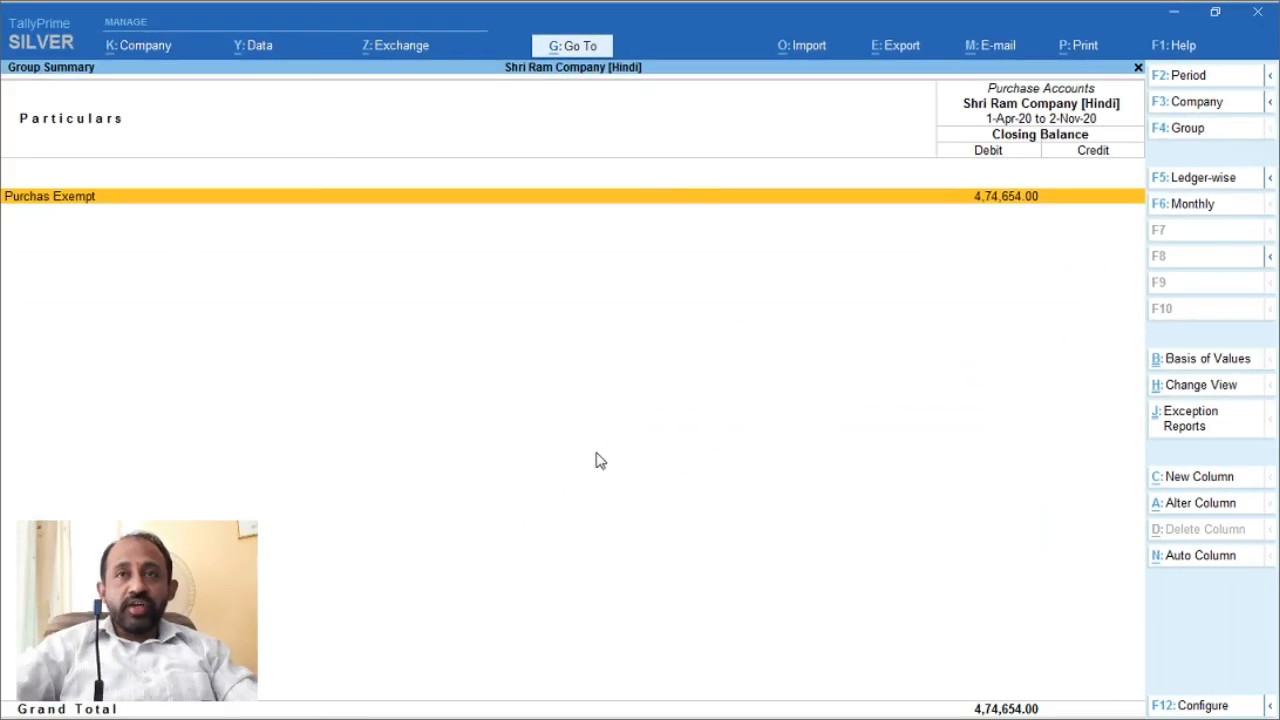
key("Return")
Step: Check the monthly debits, 49,520.00 in April to 87,077.00 in November, totalling 4,74,654.00
key("Up")
key("Up")
key("Up")
key("Up")
key("Up")
key("Up")
key("Up")
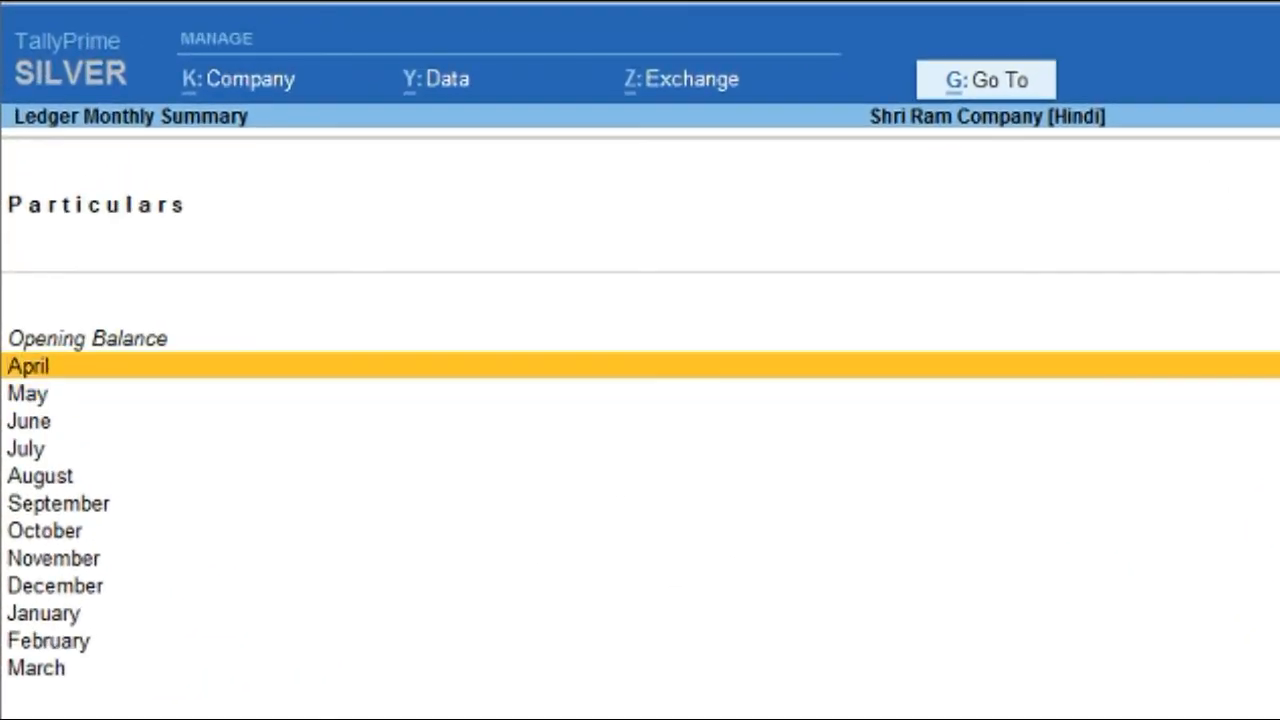
key("Down")
key("Down")
key("Down")
key("Down")
key("Down")
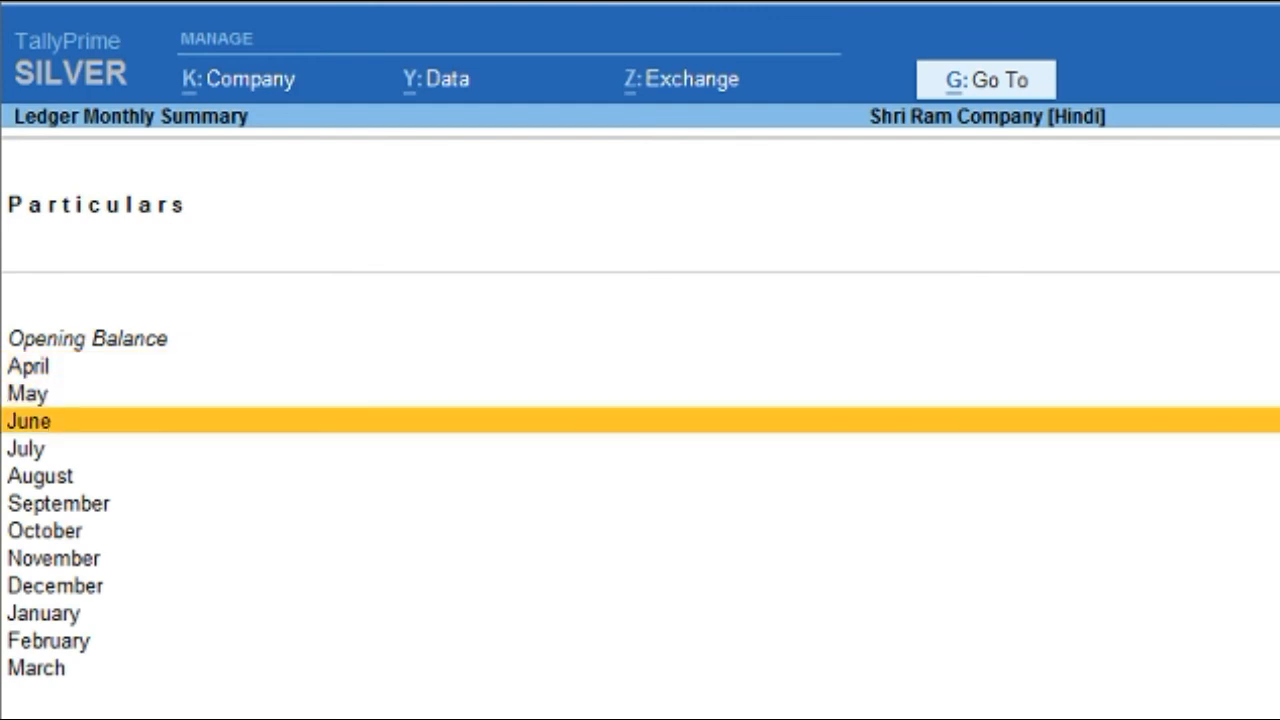
key("Down")
key("Down")
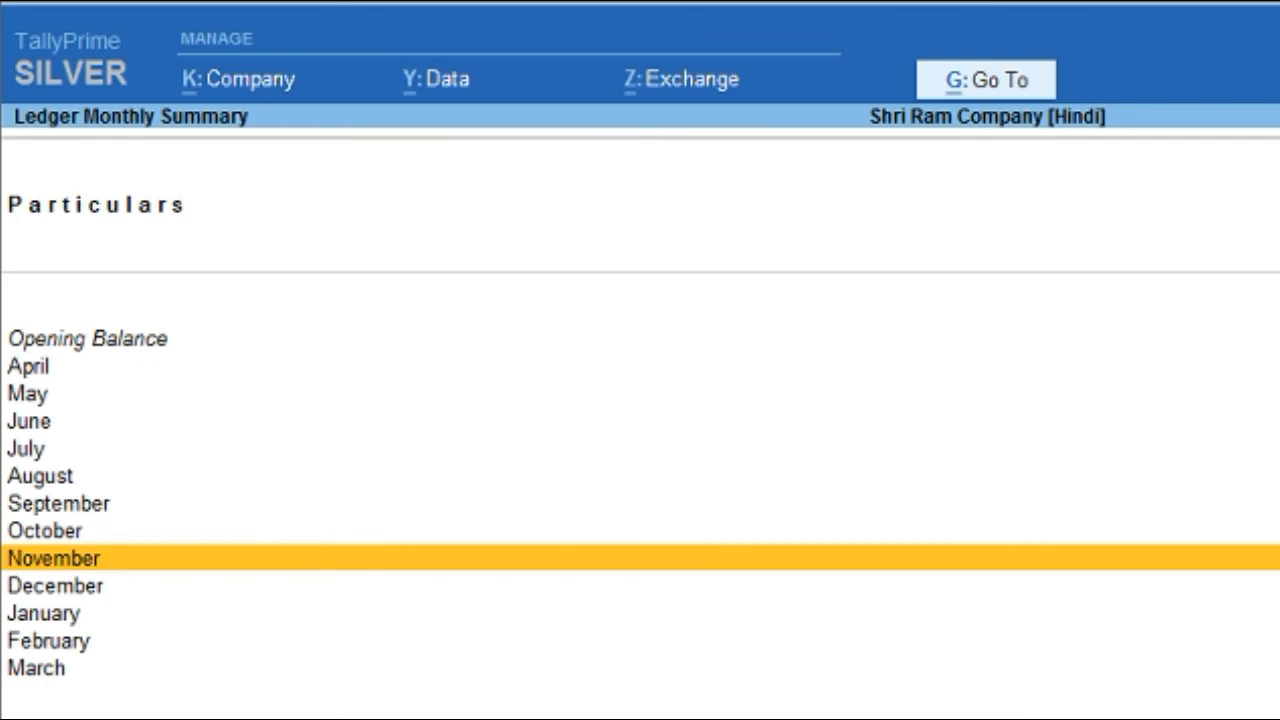
key("Down")
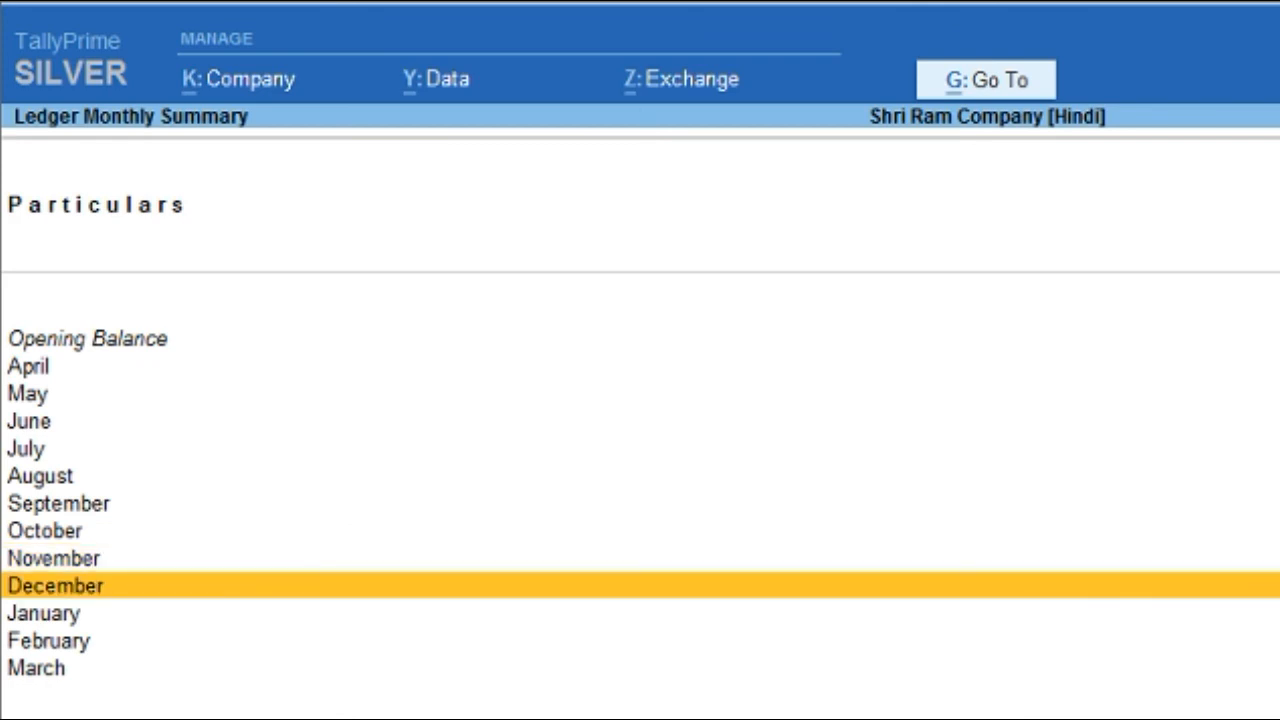
key("Down")
key("Down")
key("Down")
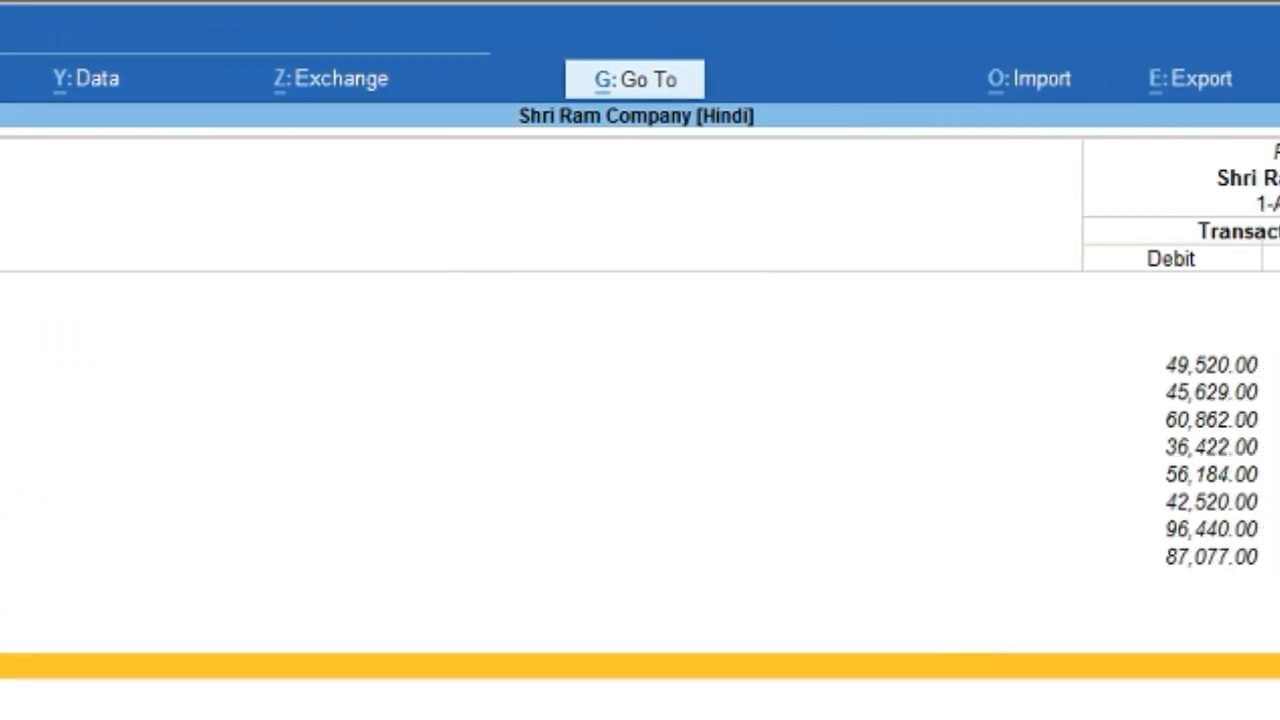
key("Up")
key("Up")
key("Up")
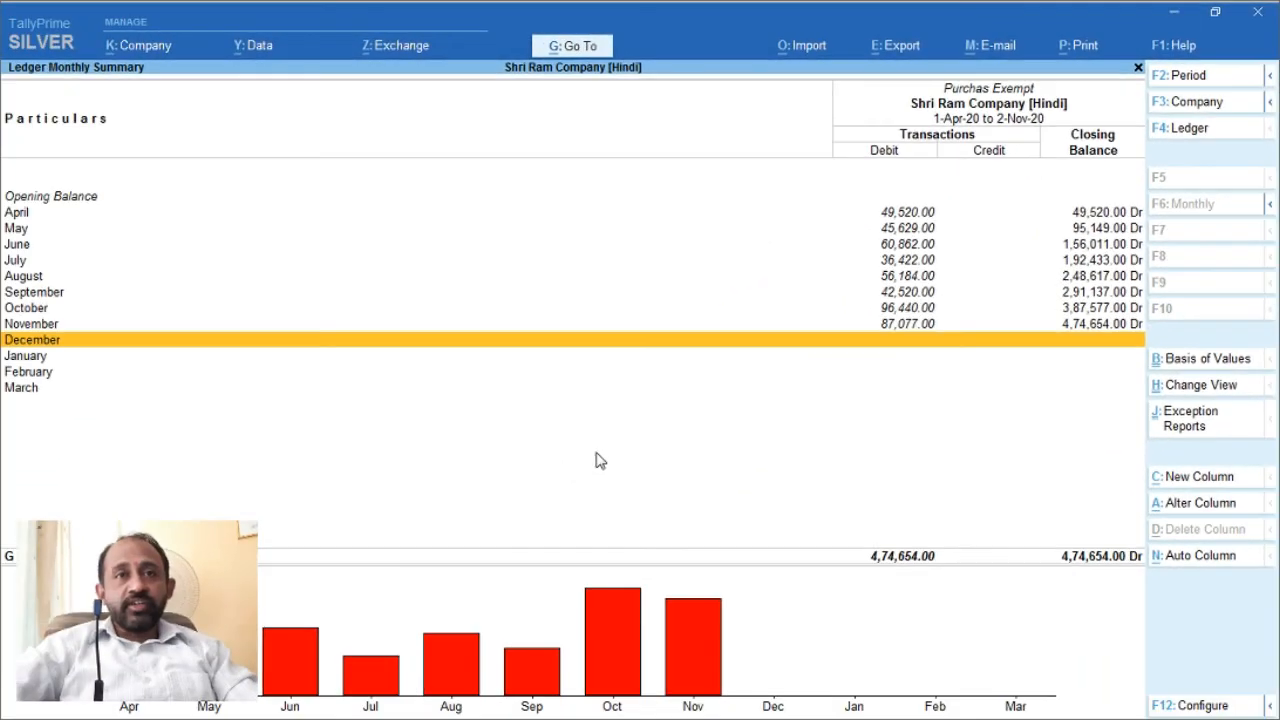